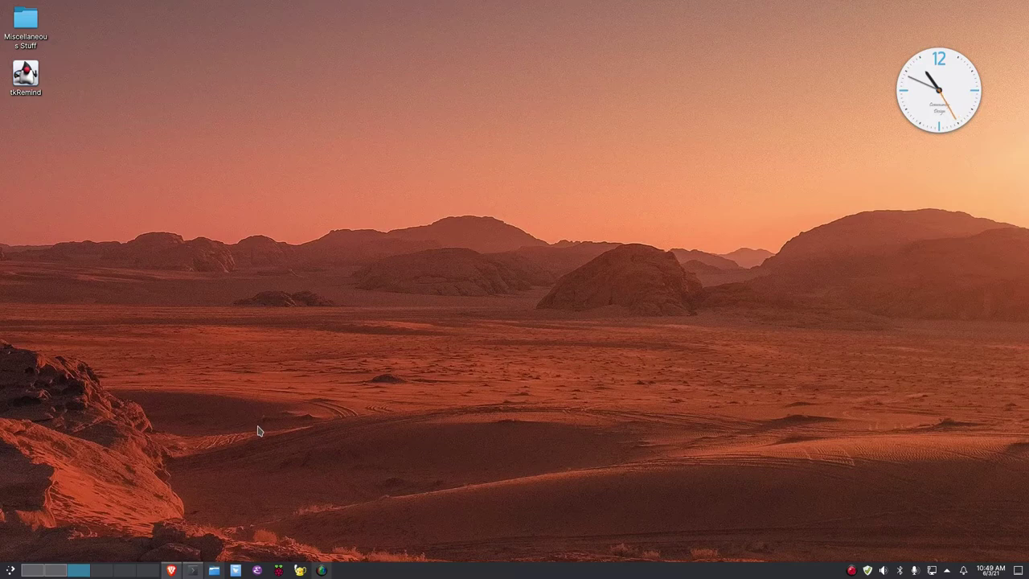
Bring Brave up on Desktop 2 and load the ProtonMail sign-in page from the pinned tab
click(170, 569)
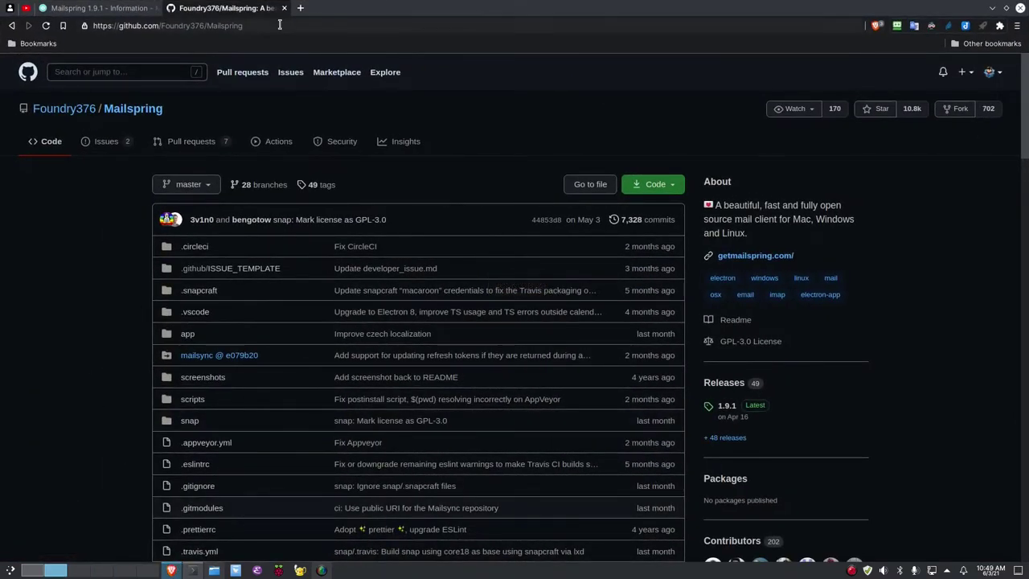
click(7, 10)
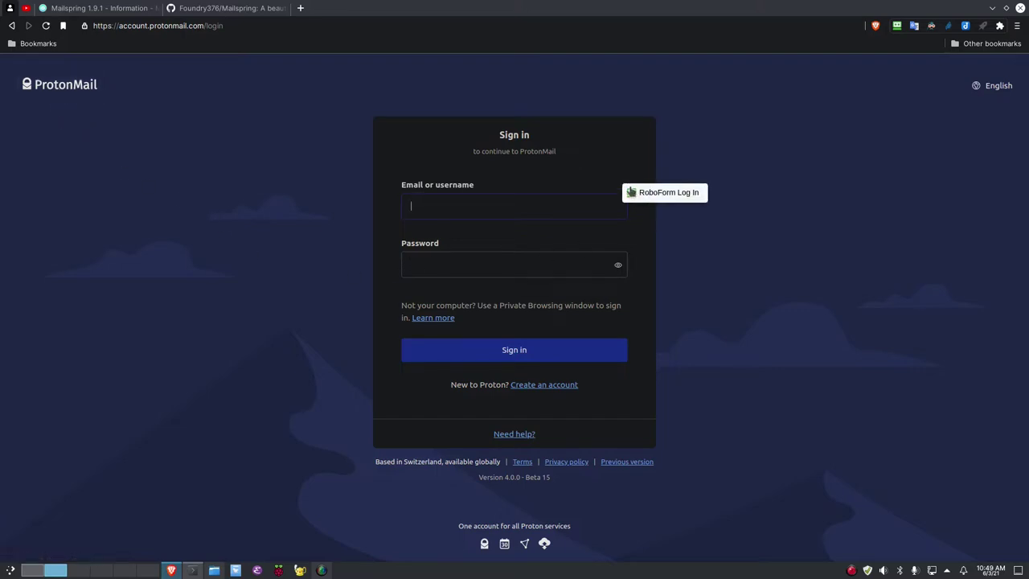
Unlock RoboForm by entering its master password
click(897, 27)
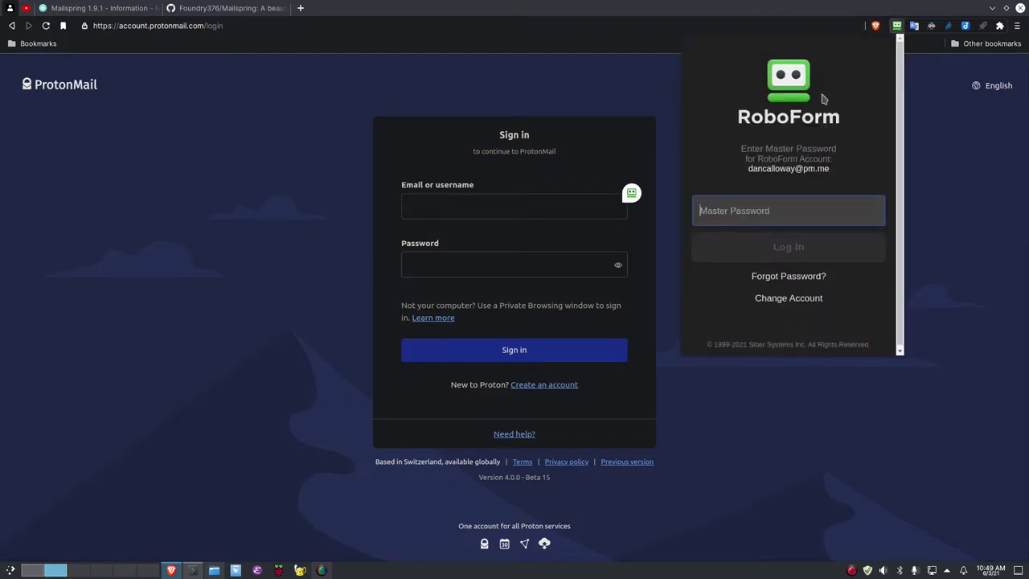
text(•••••)
key(BackSpace)
key(BackSpace)
key(BackSpace)
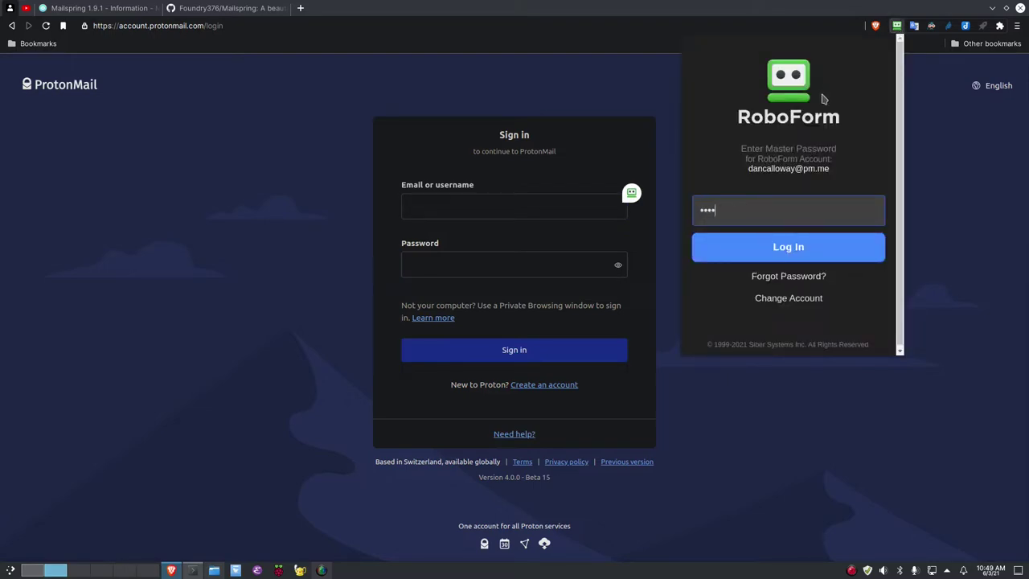
key(BackSpace)
key(BackSpace)
text(••••••••••••••••••)
key(Return)
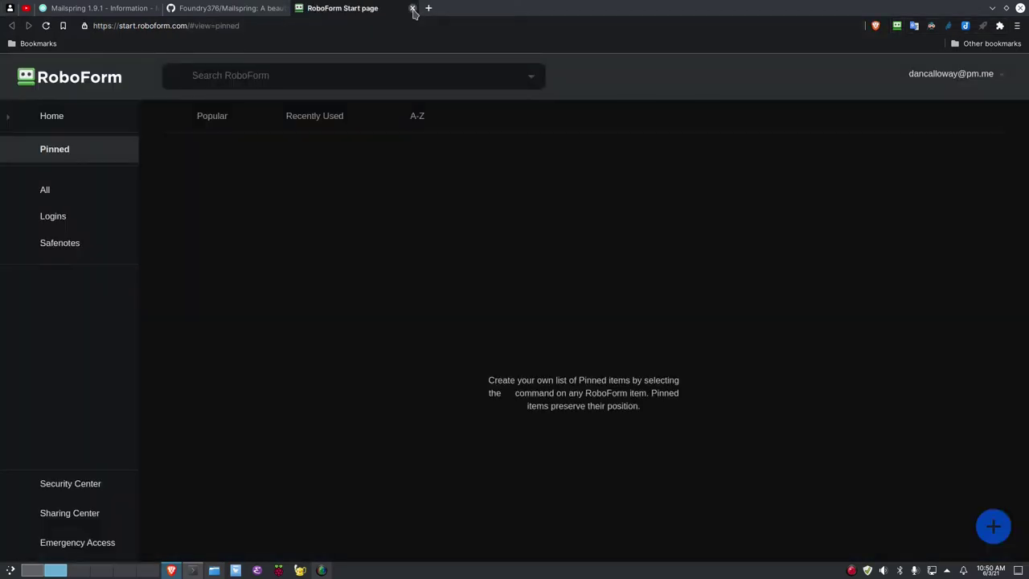
Close the RoboForm start page and sign in to ProtonMail with the saved login
click(412, 8)
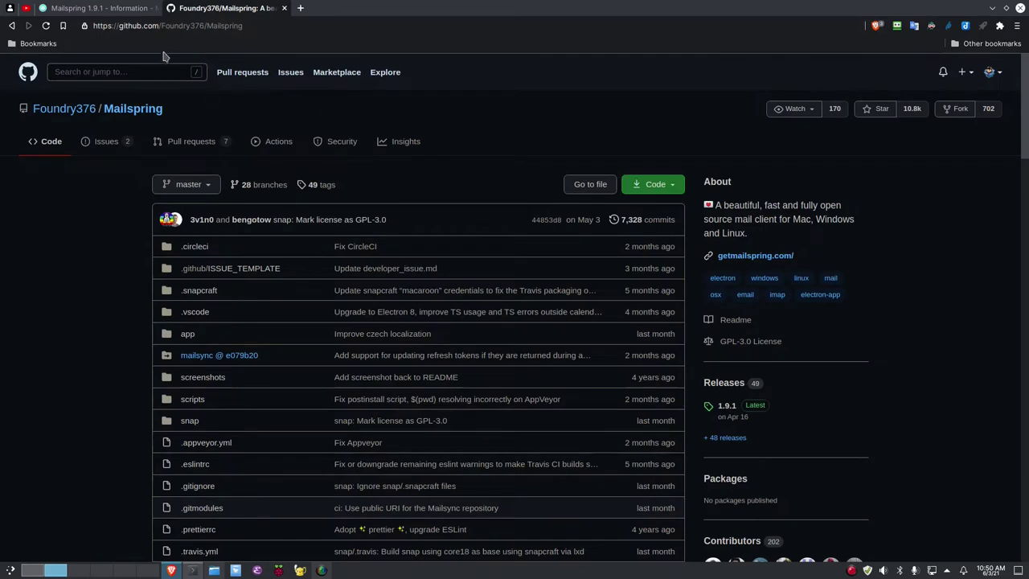
click(10, 8)
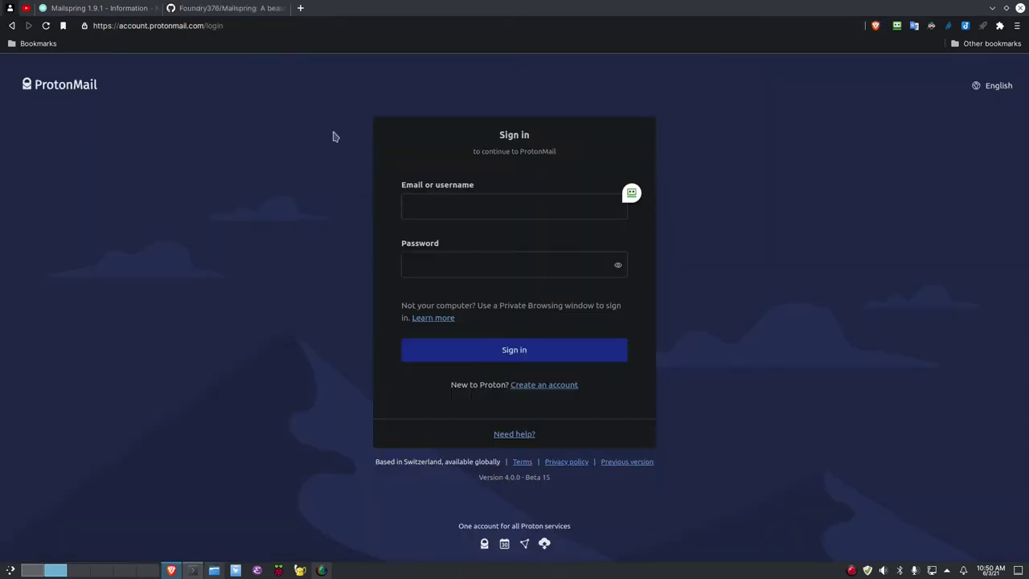
click(632, 192)
click(651, 196)
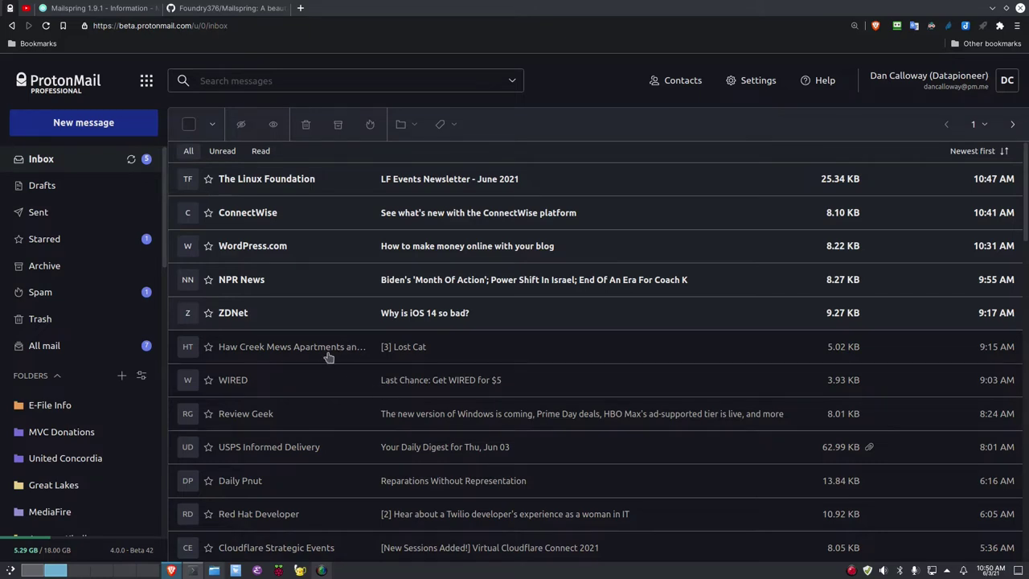
Return to the Foundry376/Mailspring GitHub repository tab
click(198, 9)
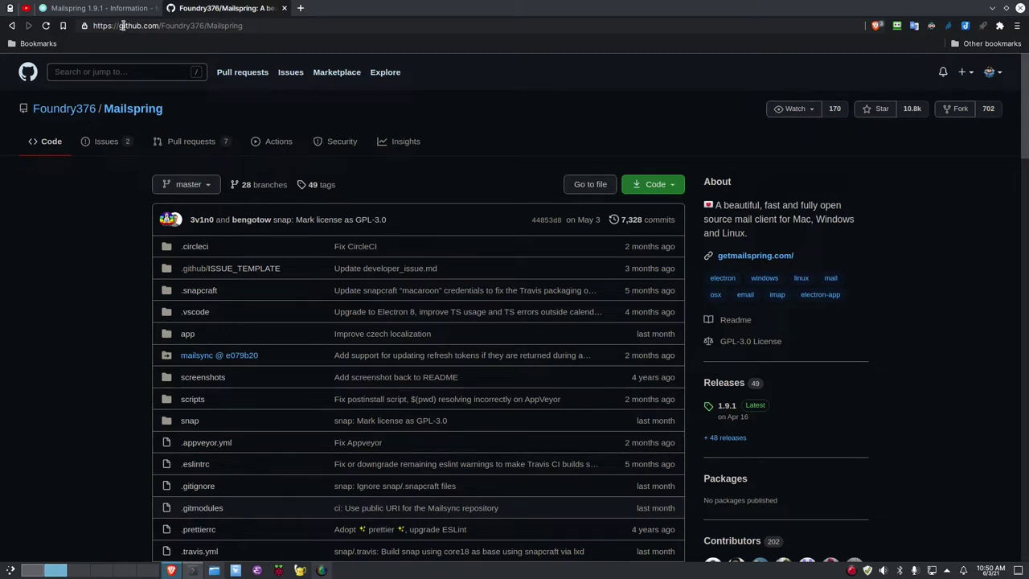
click(652, 187)
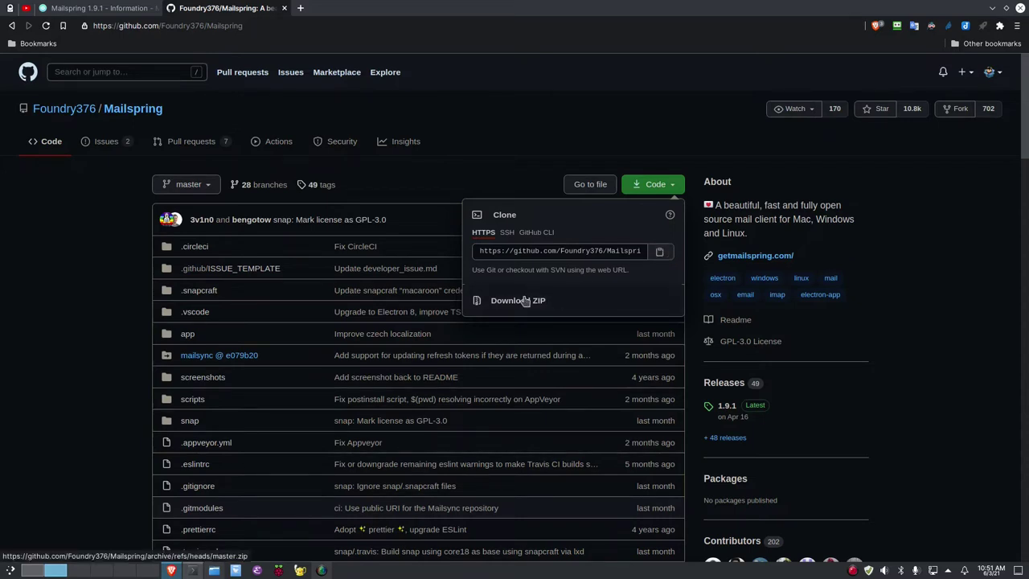
click(511, 153)
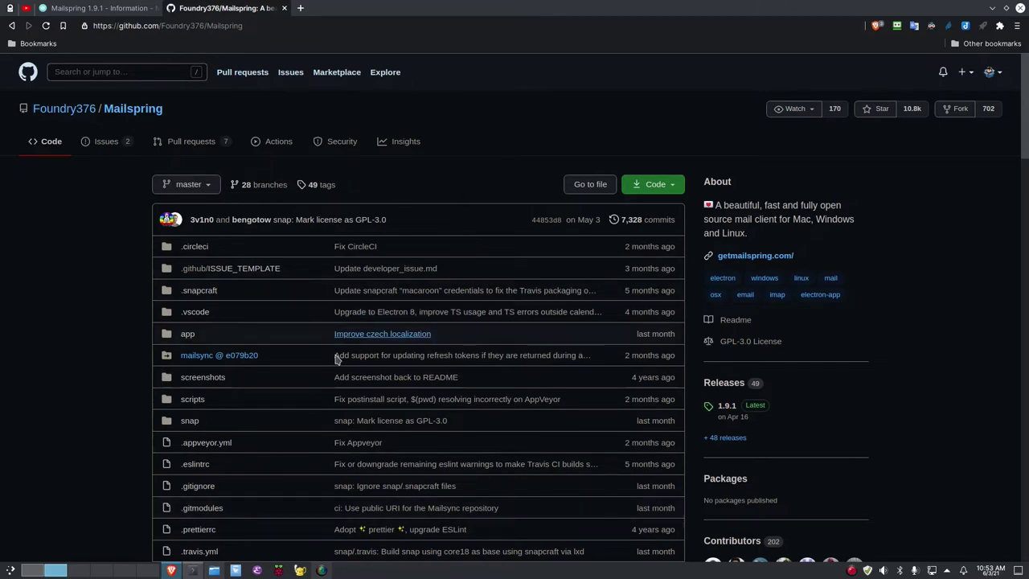
Run `which snap` and `sudo apt install snap` in Konsole: snap is at /usr/bin/snap, already newest
click(86, 571)
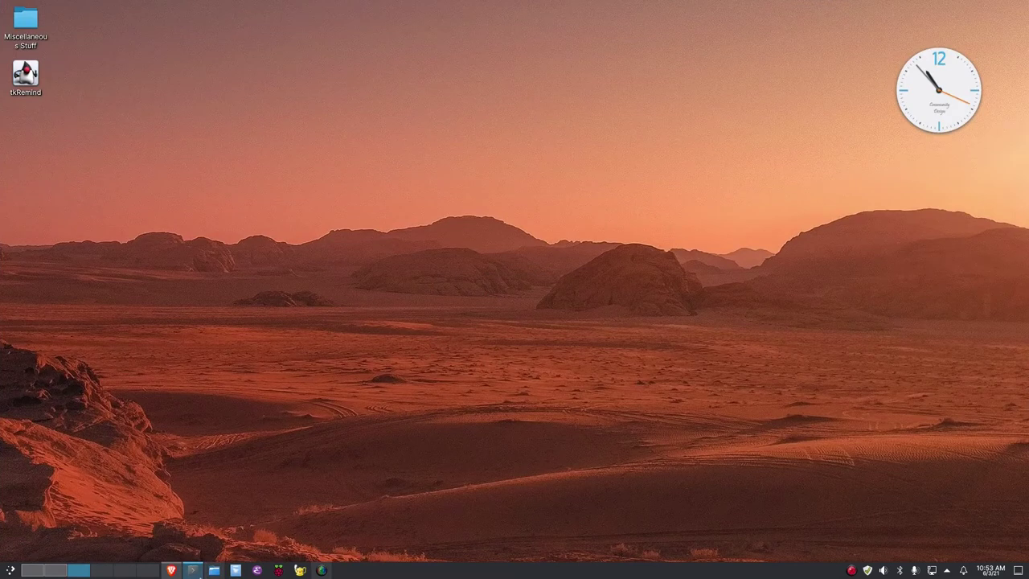
click(195, 571)
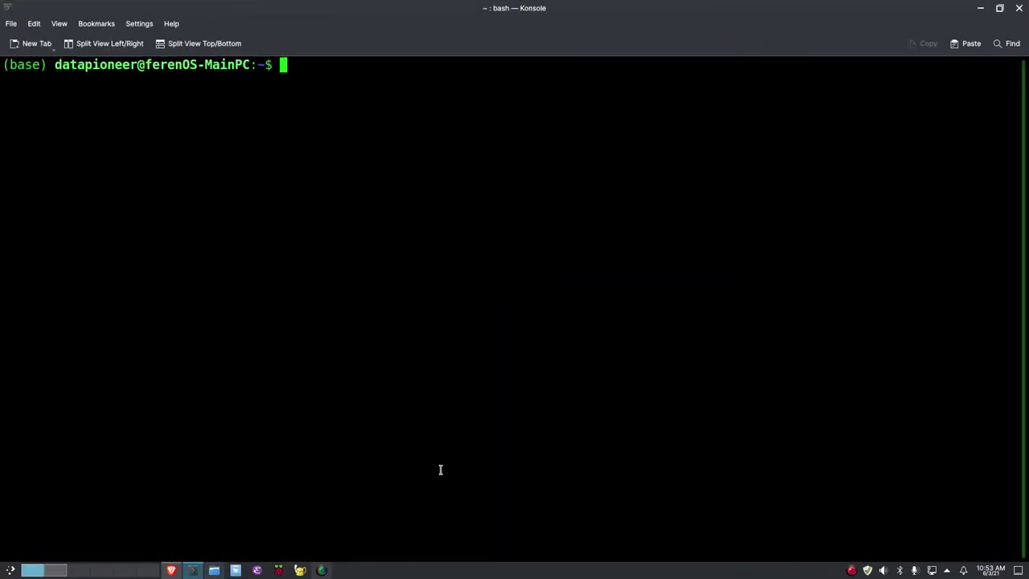
text(which snap)
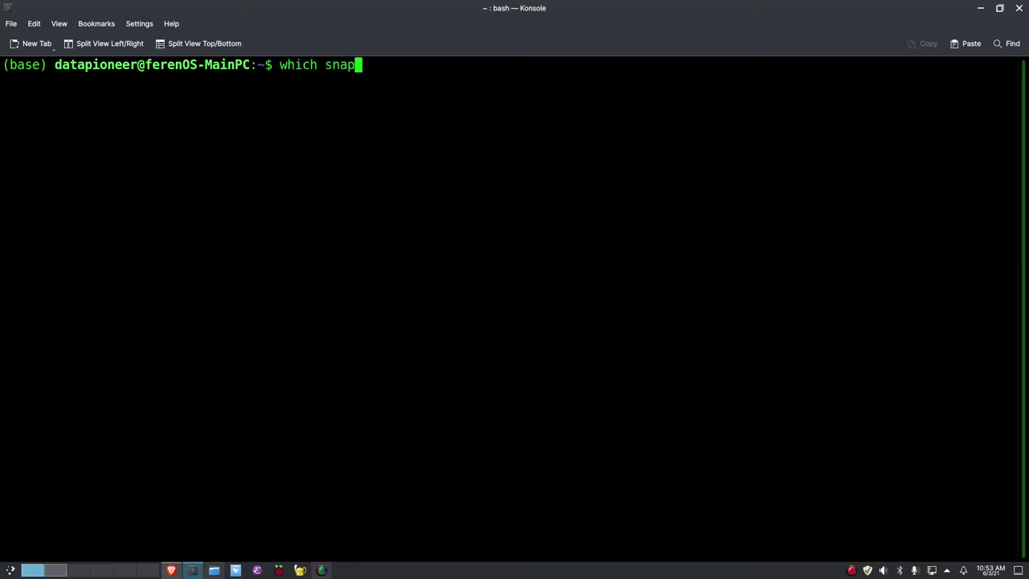
key(Return)
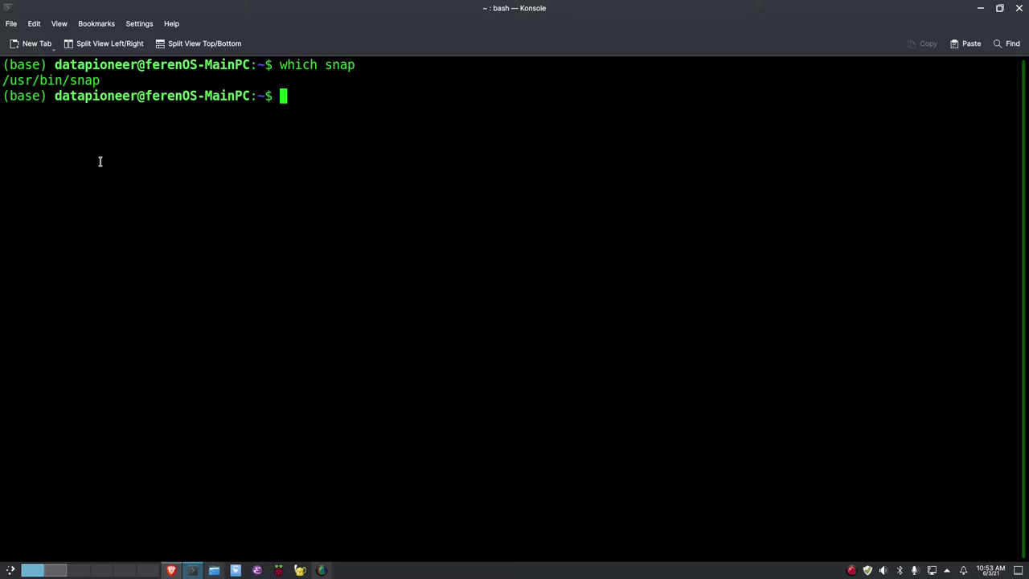
text(sudo apt i)
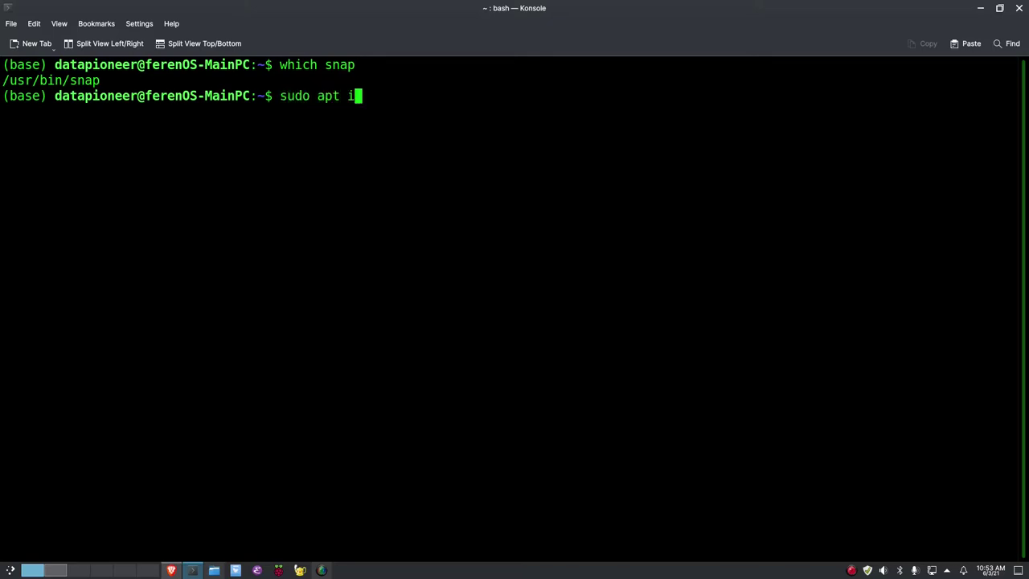
text(nstall snap)
key(Return)
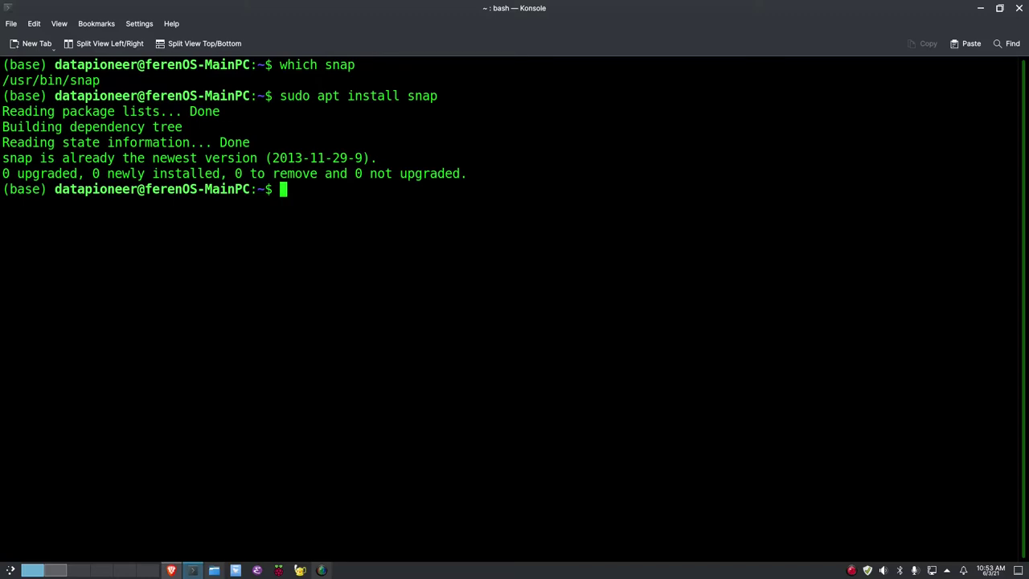
Run `snap list` to confirm mailspring 1.9.1 is installed, then clear the terminal
text(snap install)
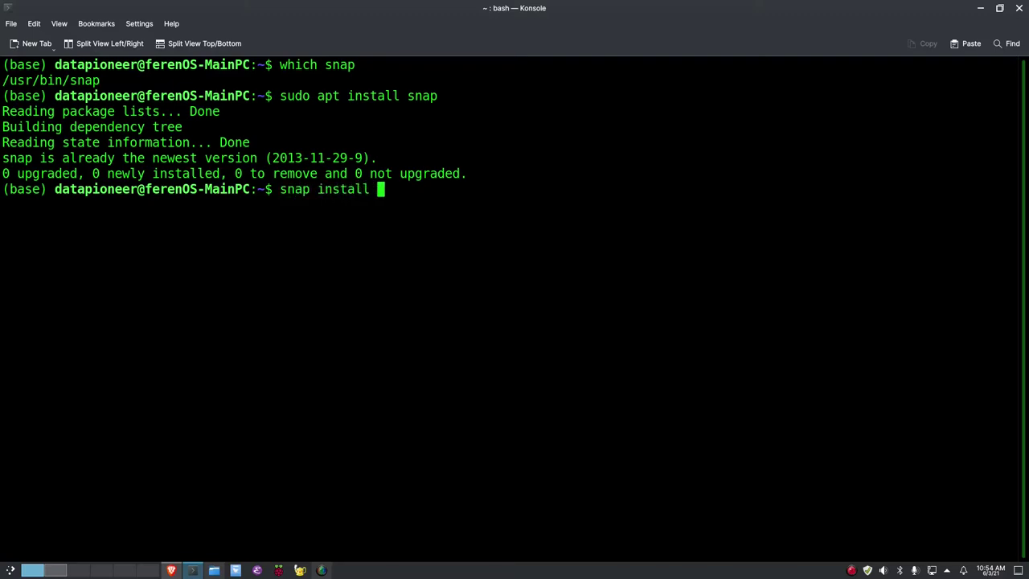
key(BackSpace)
key(BackSpace)
key(BackSpace)
key(BackSpace)
key(BackSpace)
key(BackSpace)
key(BackSpace)
key(BackSpace)
key(BackSpace)
key(BackSpace)
key(BackSpace)
key(BackSpace)
key(BackSpace)
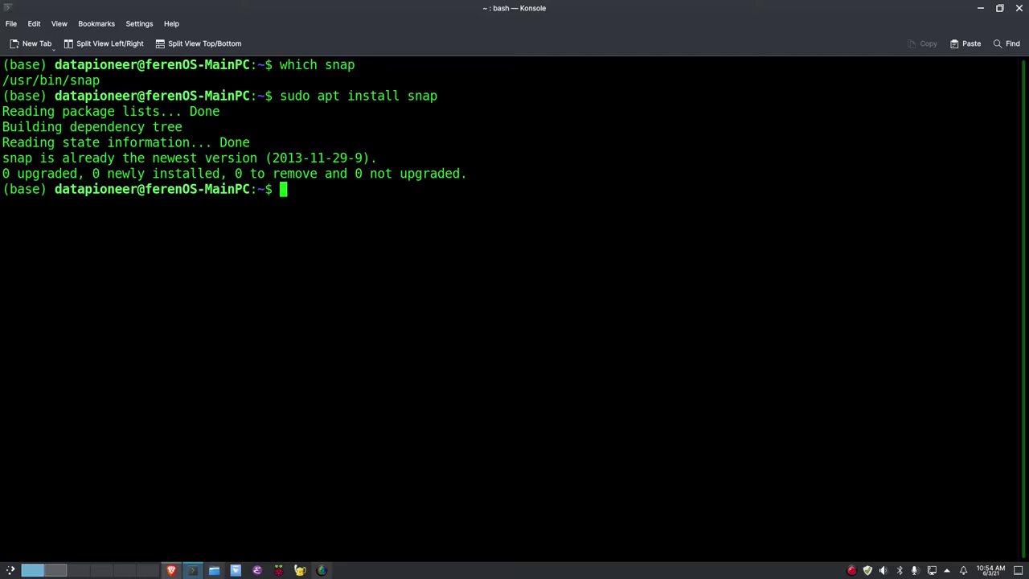
text(snap list)
key(Return)
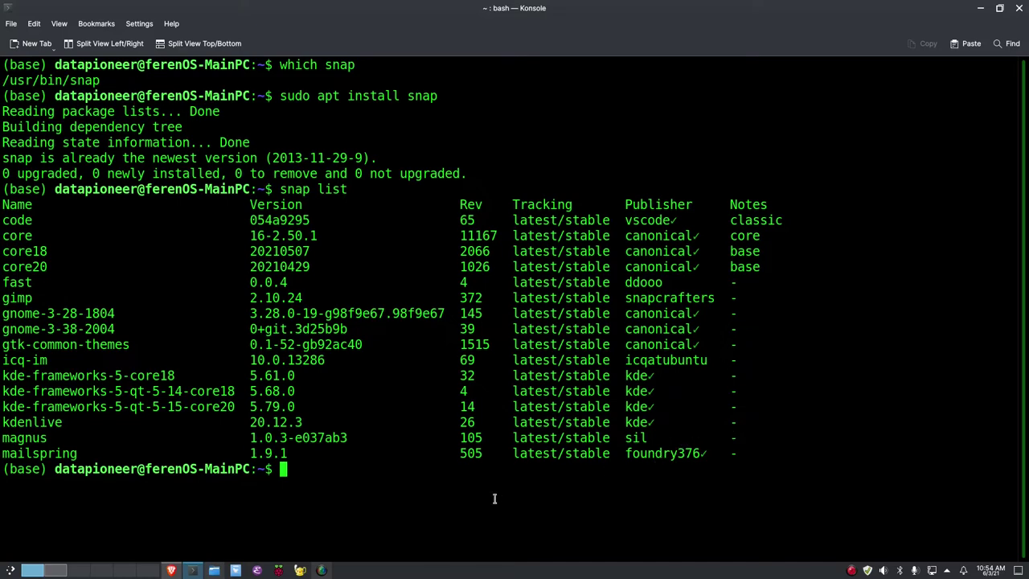
text(clear)
key(Return)
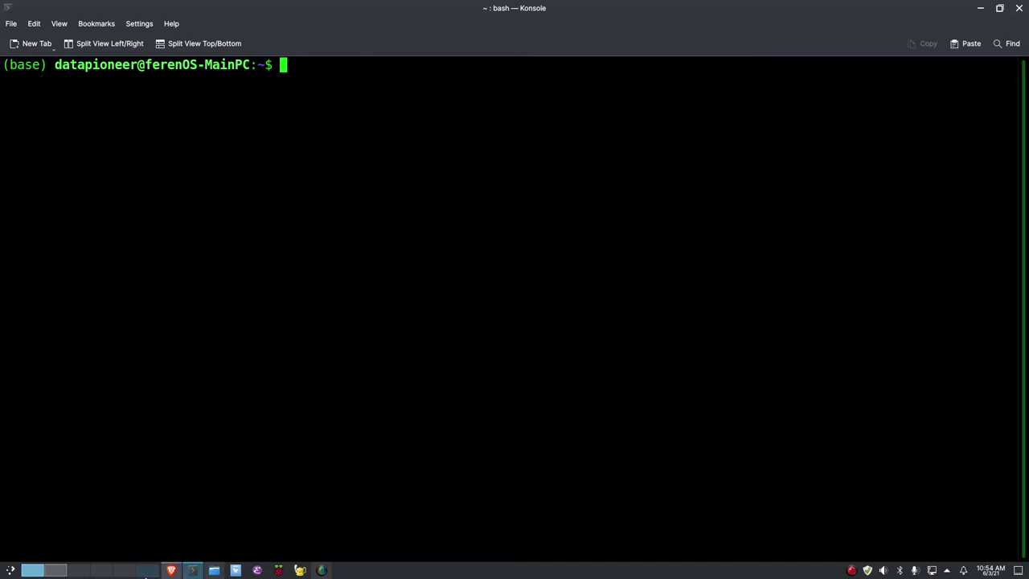
Open the Mailspring 1.9.1 forum post, scroll through its release notes and back up
click(56, 571)
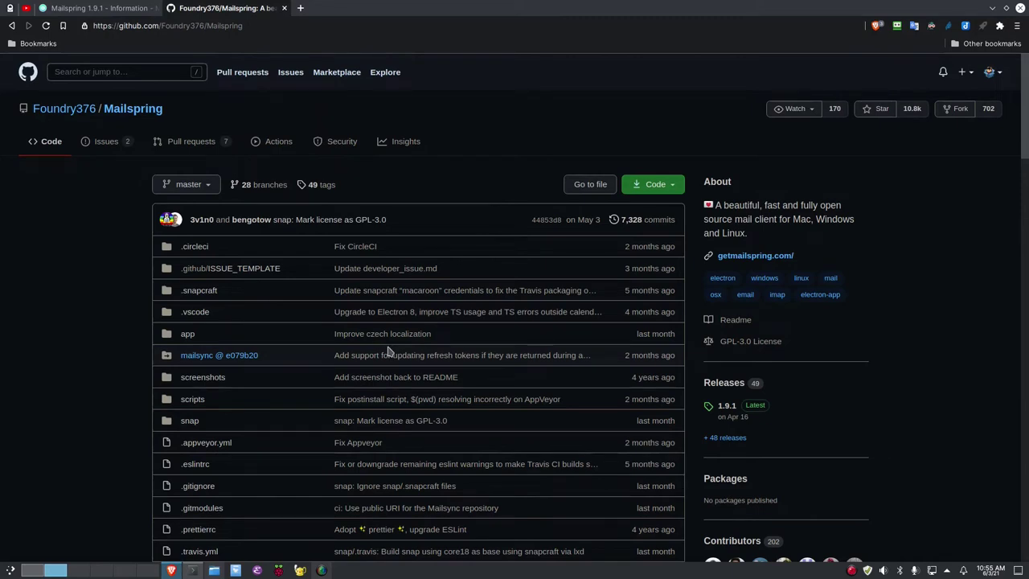
click(103, 9)
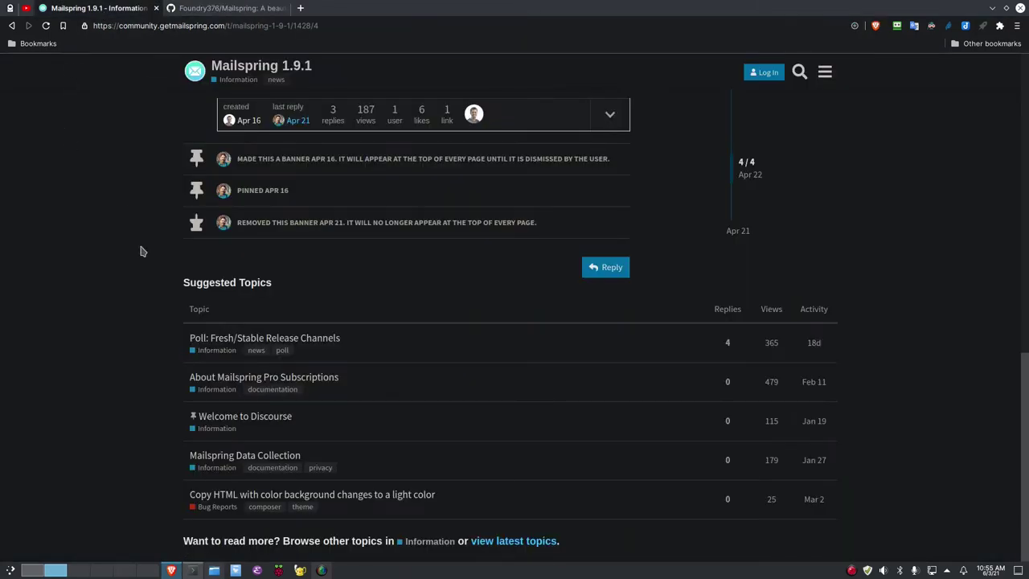
scroll(145, 249, up, 3)
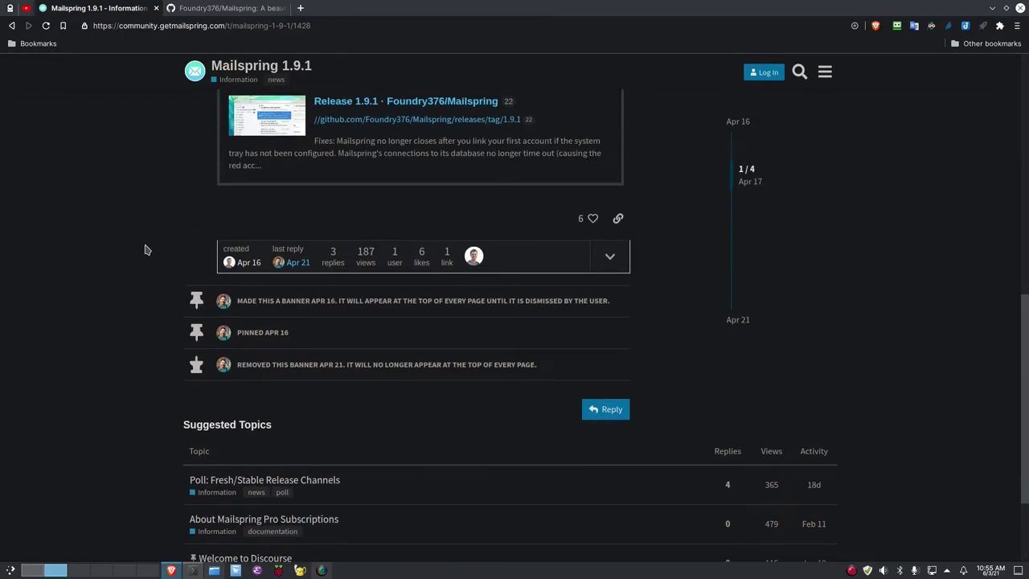
scroll(142, 255, up, 8)
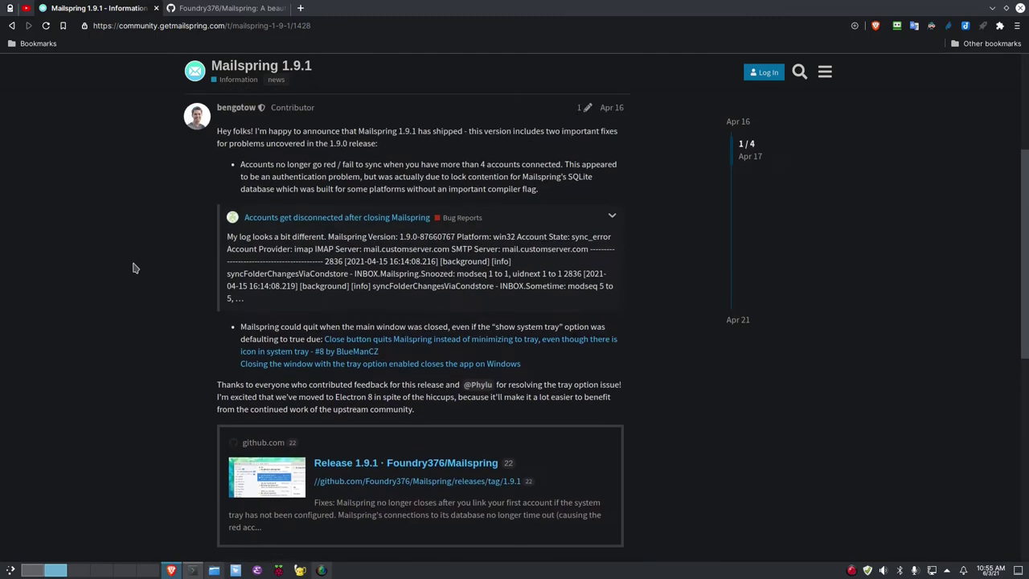
scroll(134, 268, up, 5)
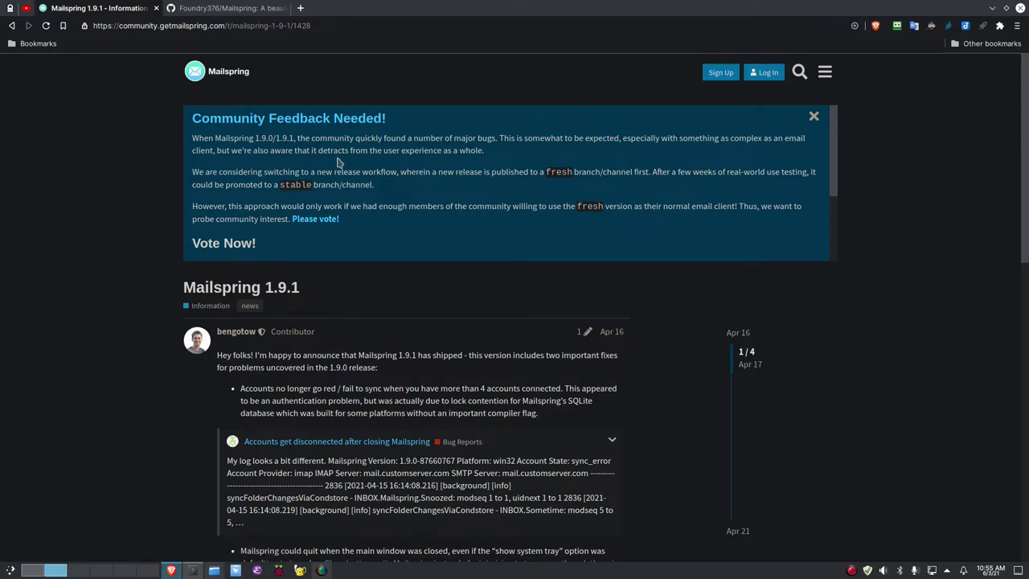
scroll(432, 353, down, 2)
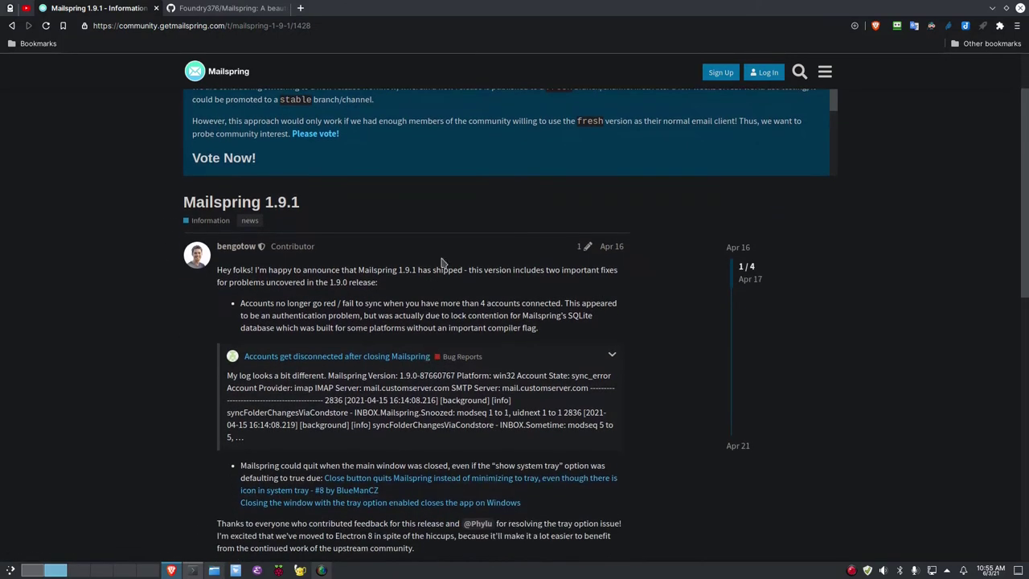
scroll(378, 502, down, 3)
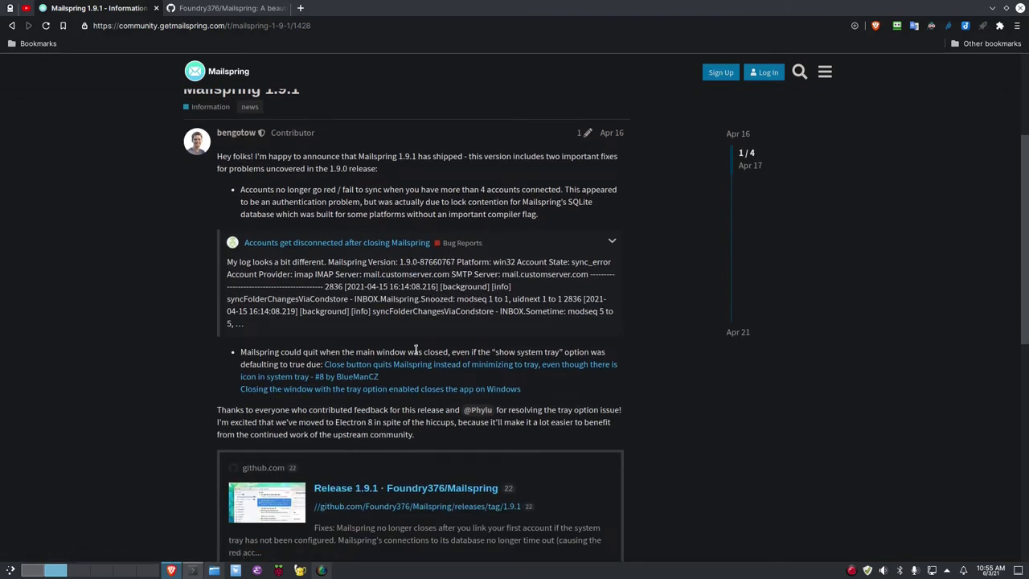
scroll(416, 347, down, 2)
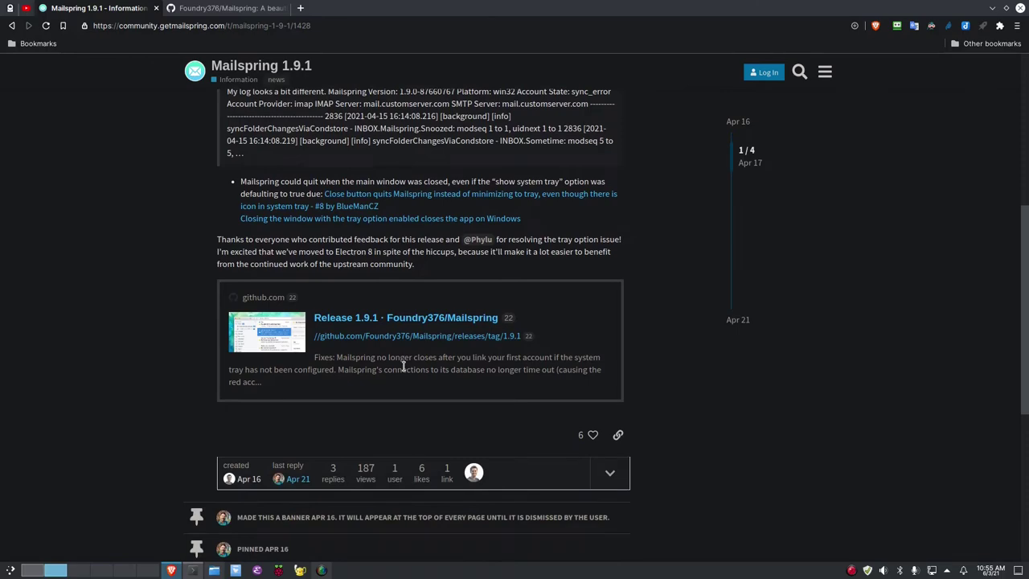
scroll(403, 366, down, 1)
scroll(401, 362, up, 3)
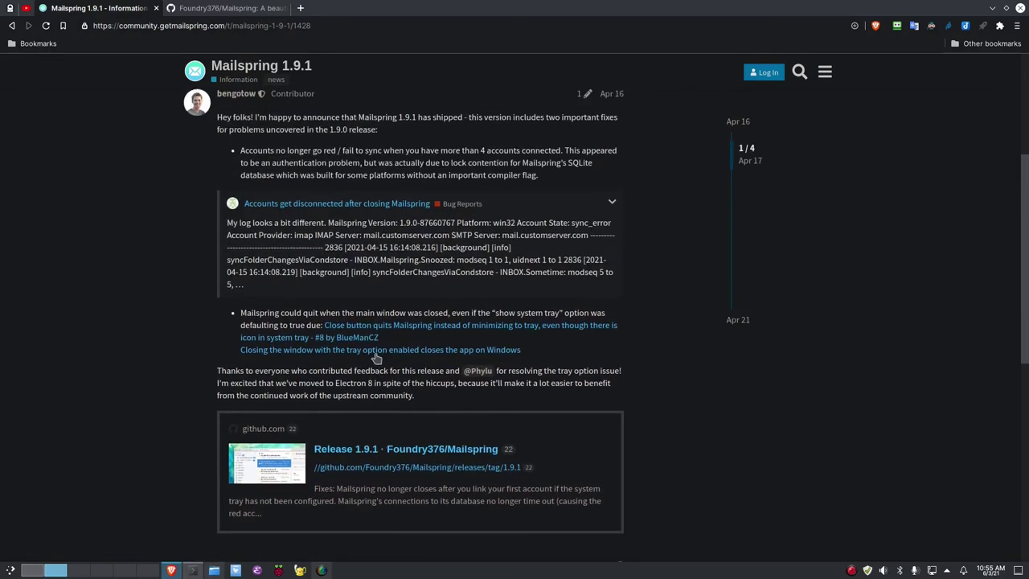
scroll(377, 353, up, 3)
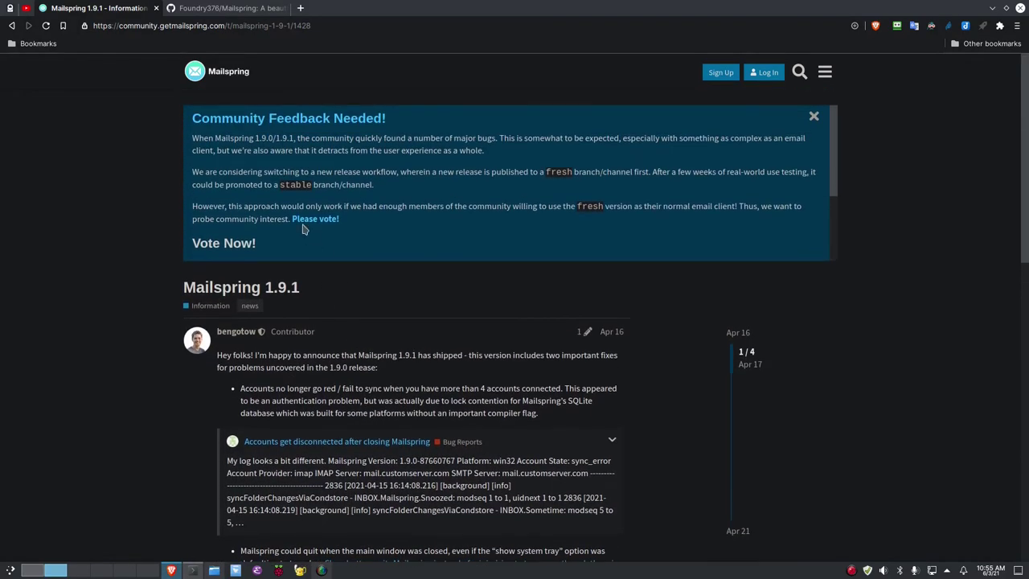
Open the 'Poll: Fresh/Stable Release Channels' thread, then move to Desktop 3
click(307, 219)
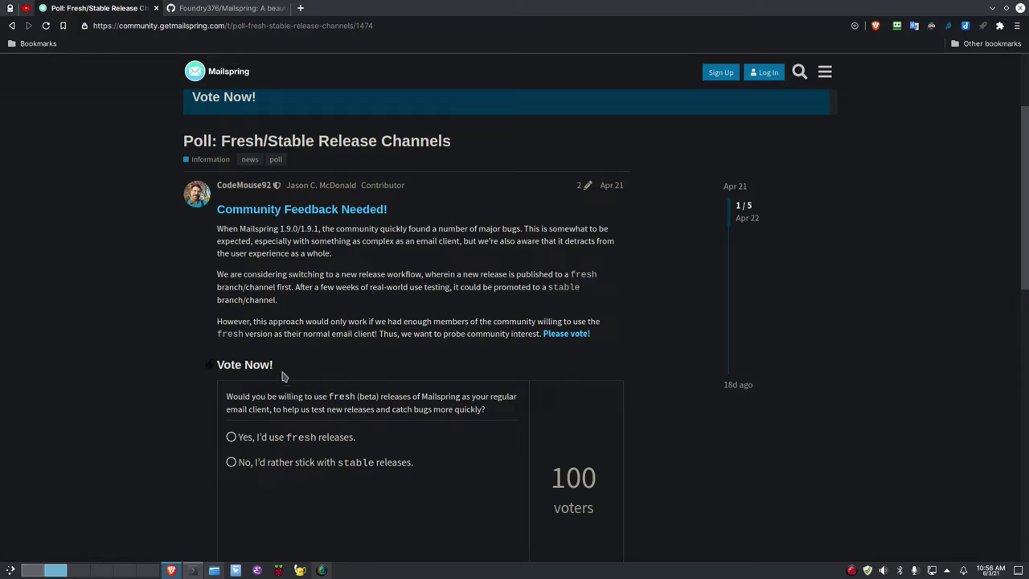
click(78, 571)
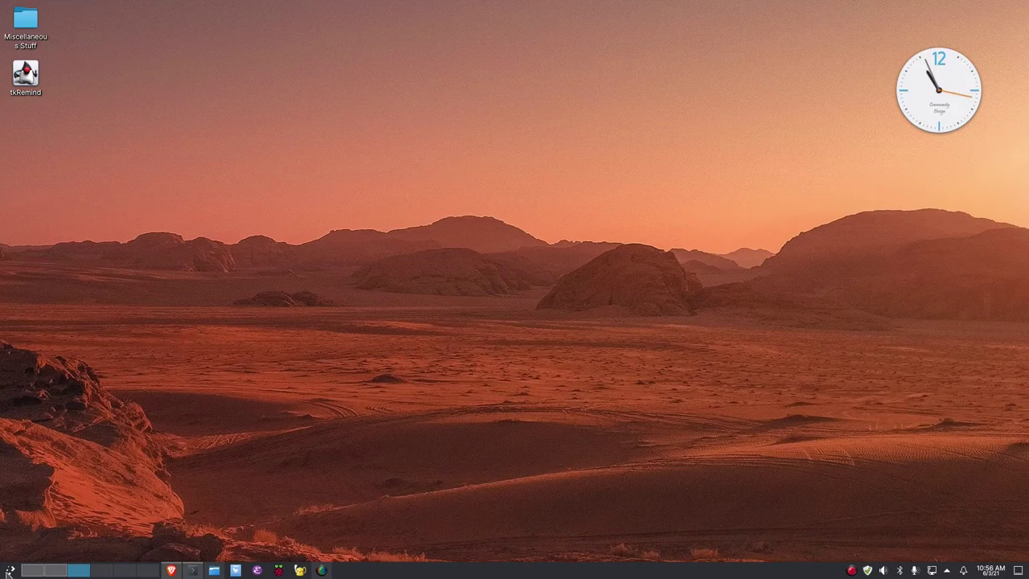
Launch Mailspring from the application launcher's M section
click(10, 571)
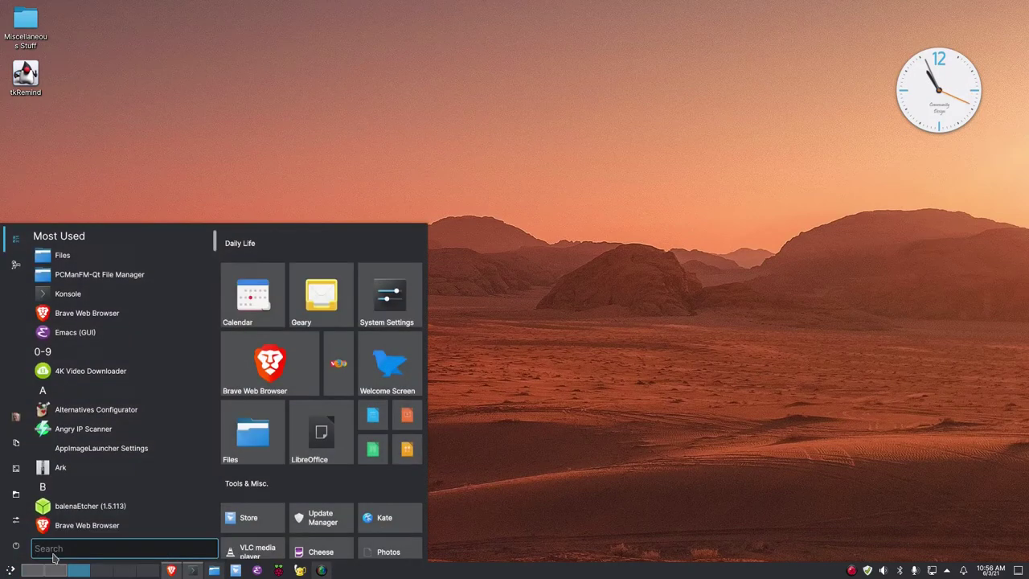
click(169, 392)
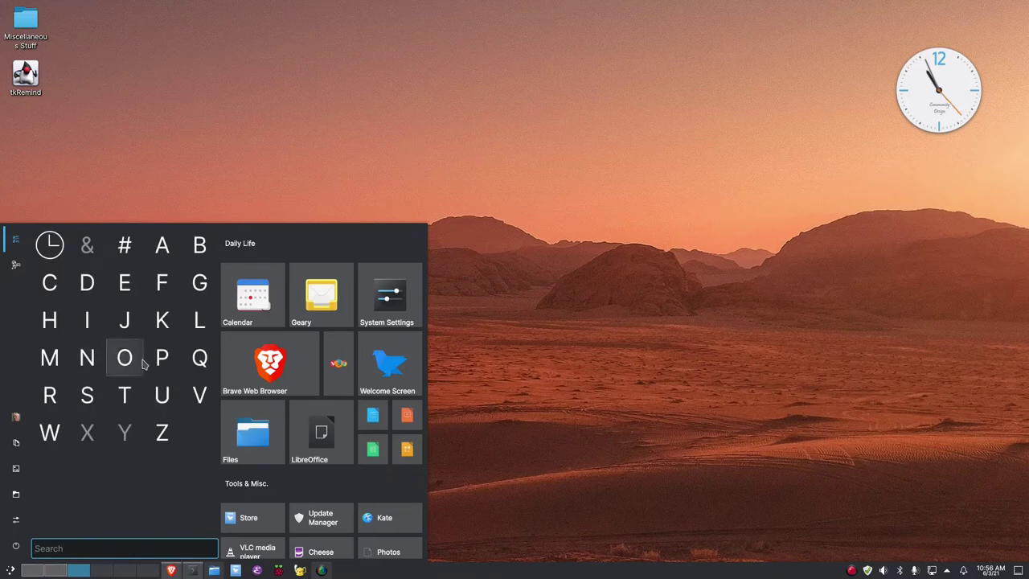
click(50, 358)
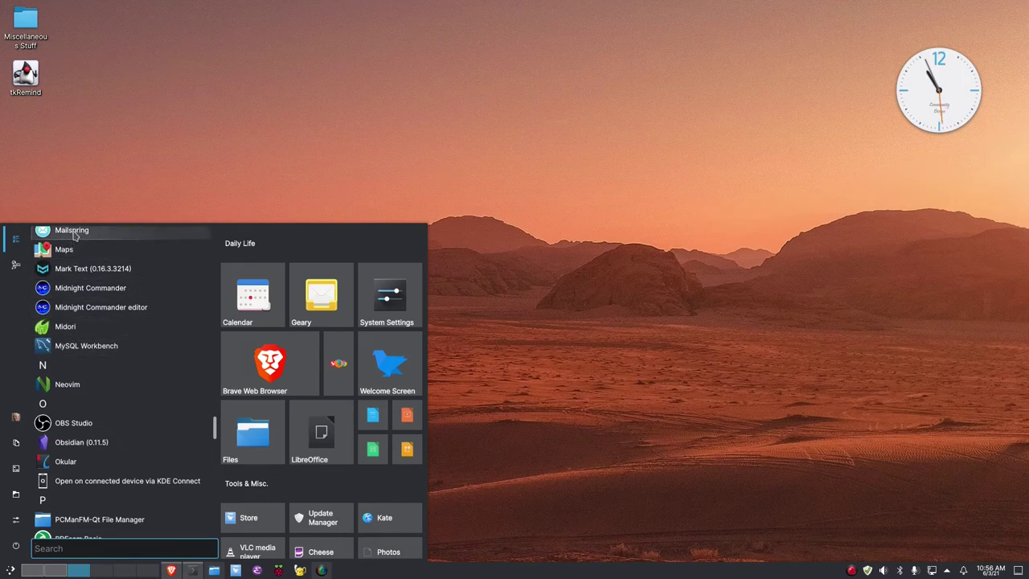
click(72, 231)
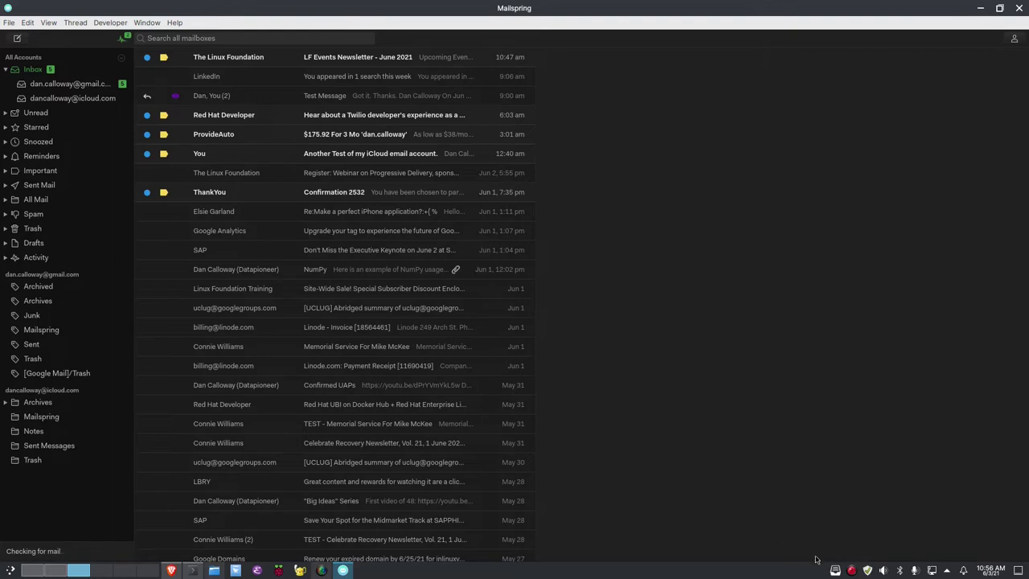
right_click(836, 571)
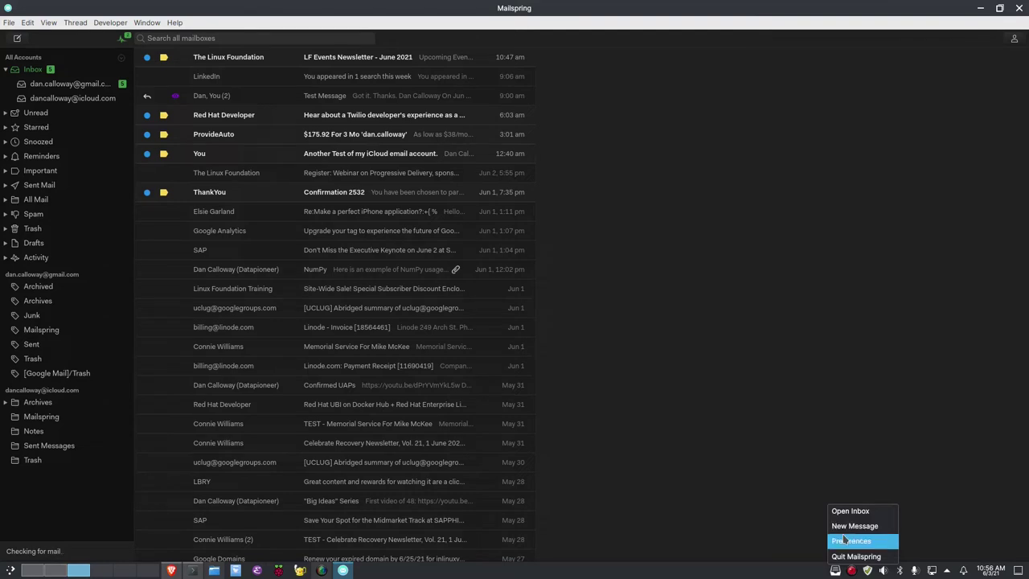
click(730, 505)
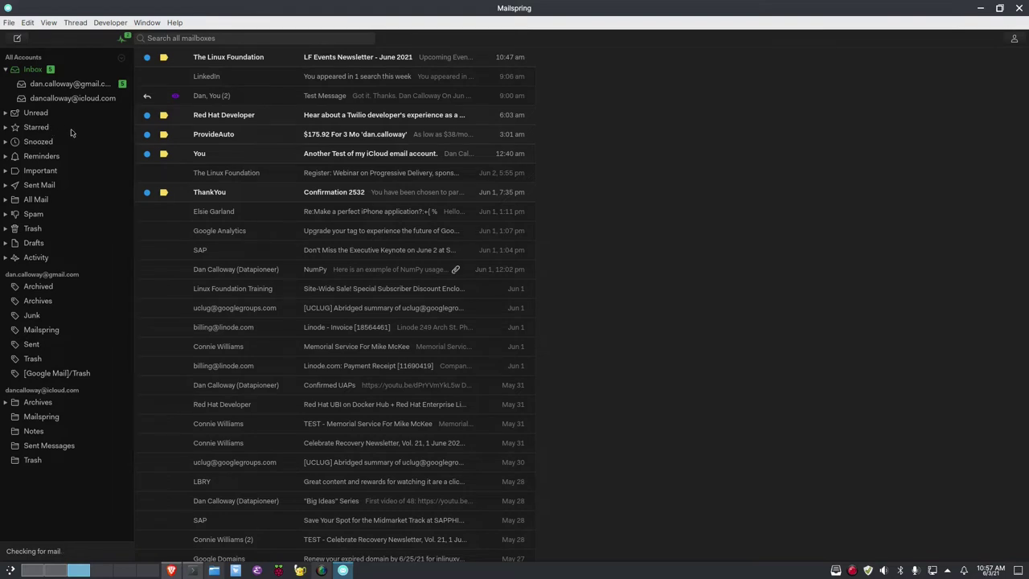
Switch between the Gmail and iCloud inboxes, settle on Gmail, and open 'LF Events Newsletter - June 2021'
key(ctrl+2)
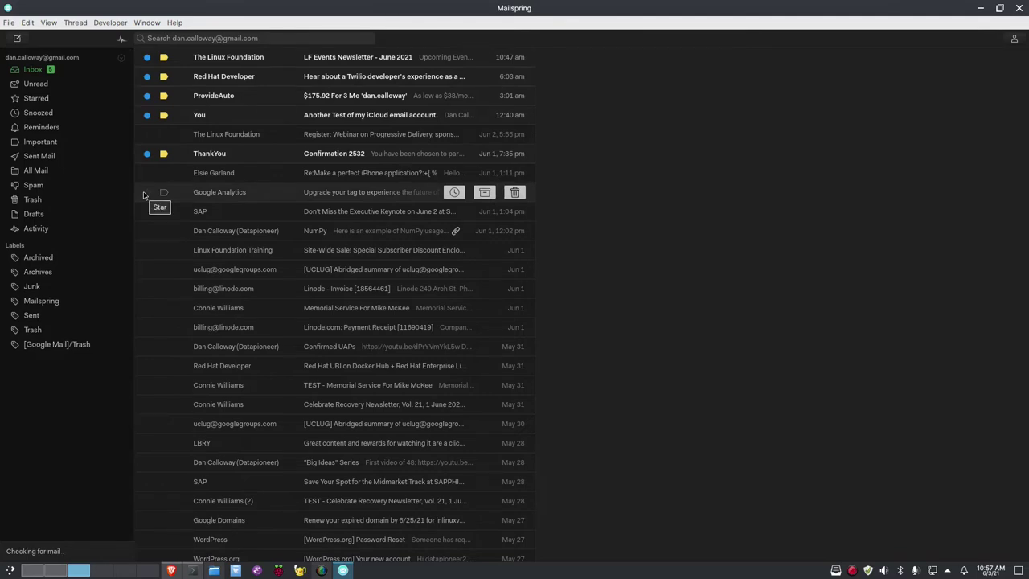
key(ctrl+2)
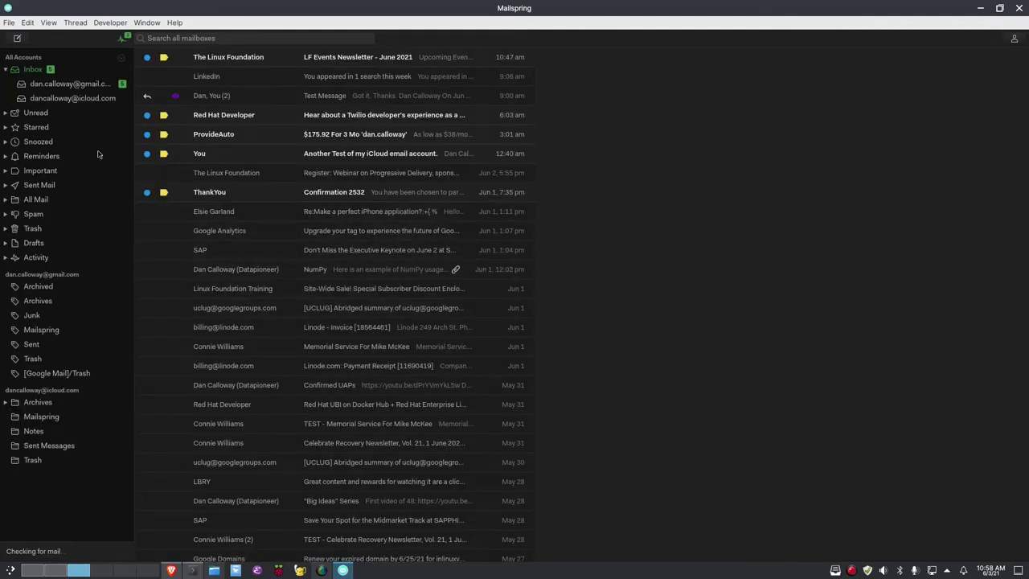
click(65, 84)
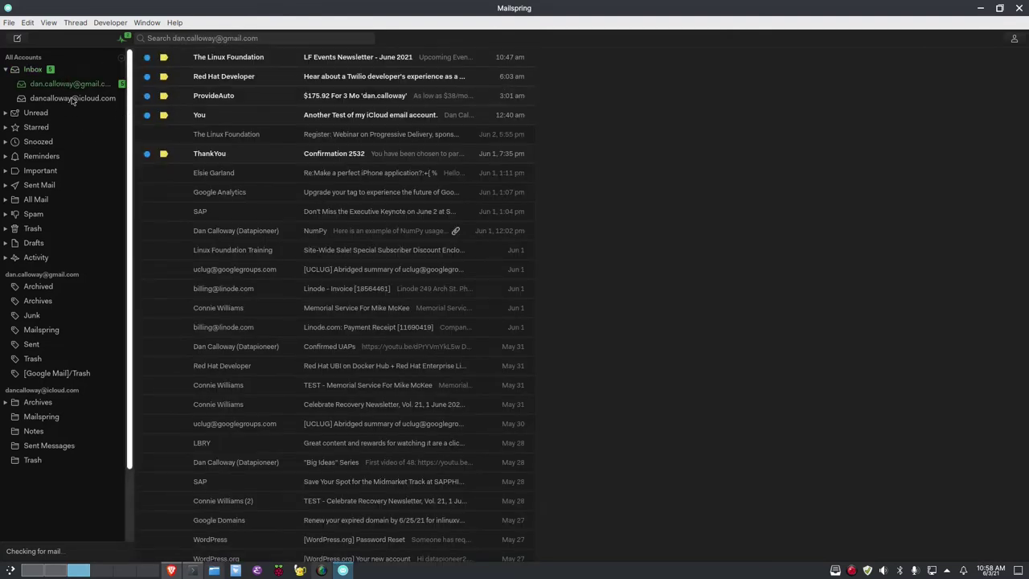
click(73, 98)
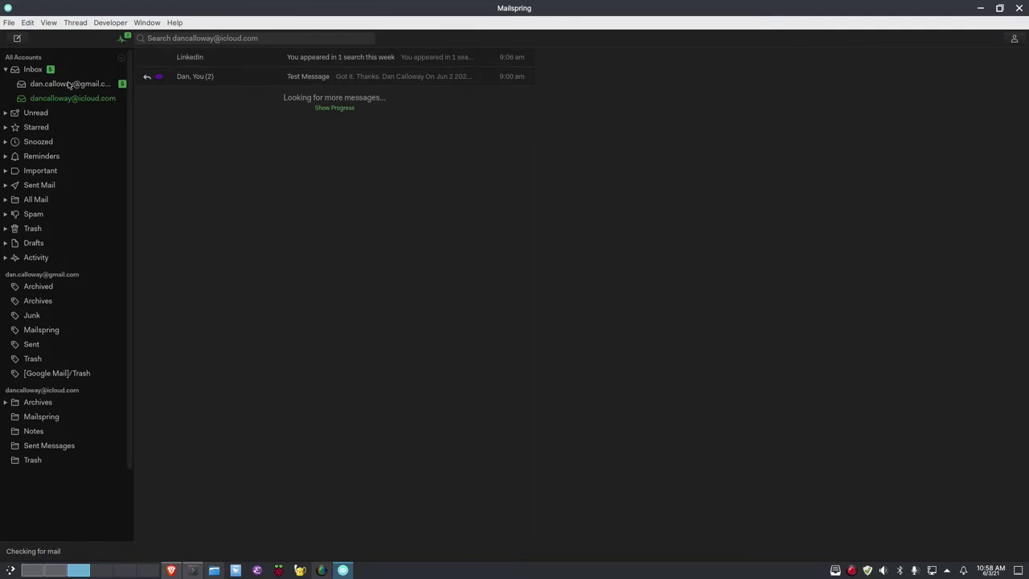
click(72, 85)
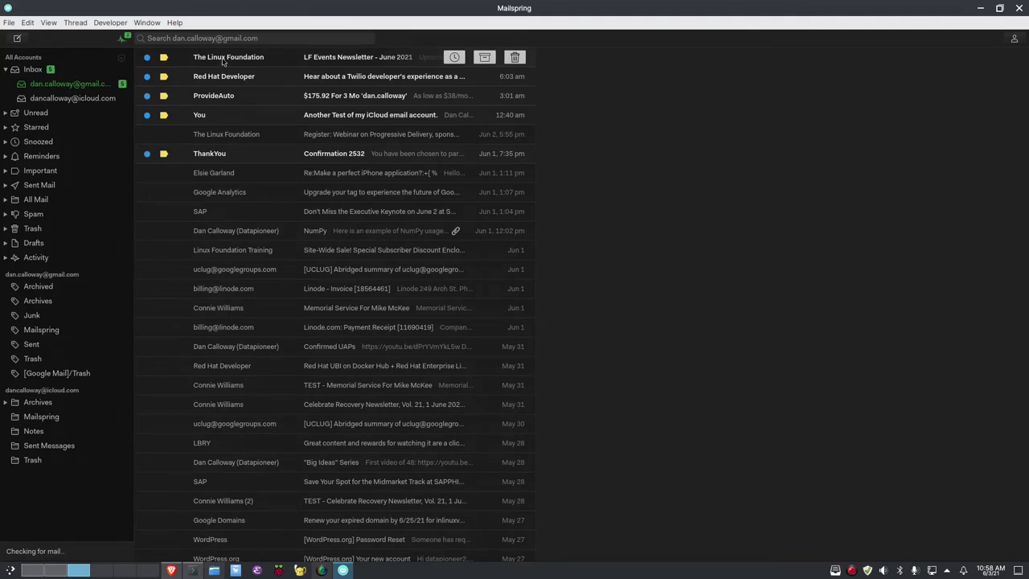
click(223, 62)
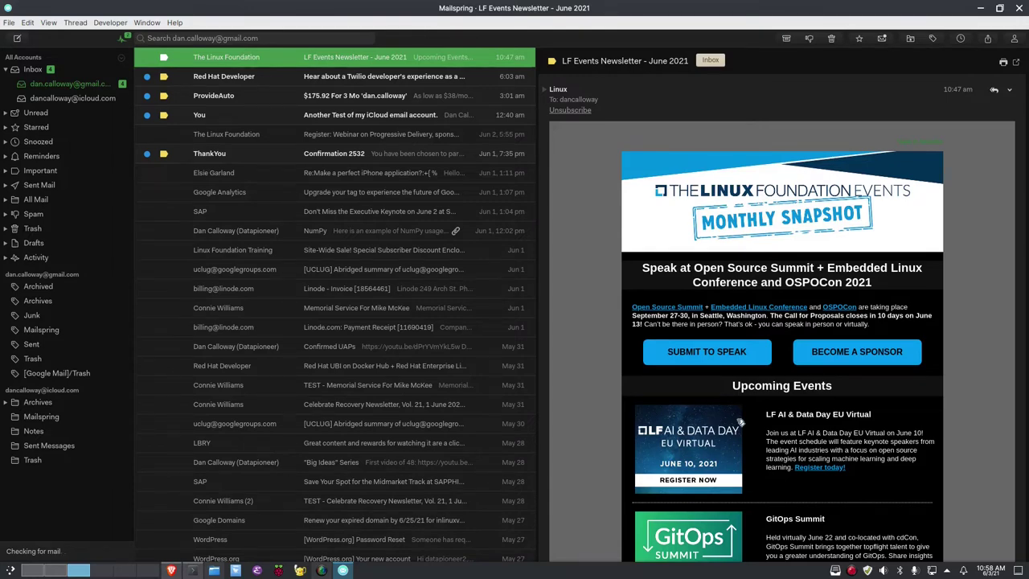
scroll(738, 417, down, 1)
scroll(738, 417, down, 6)
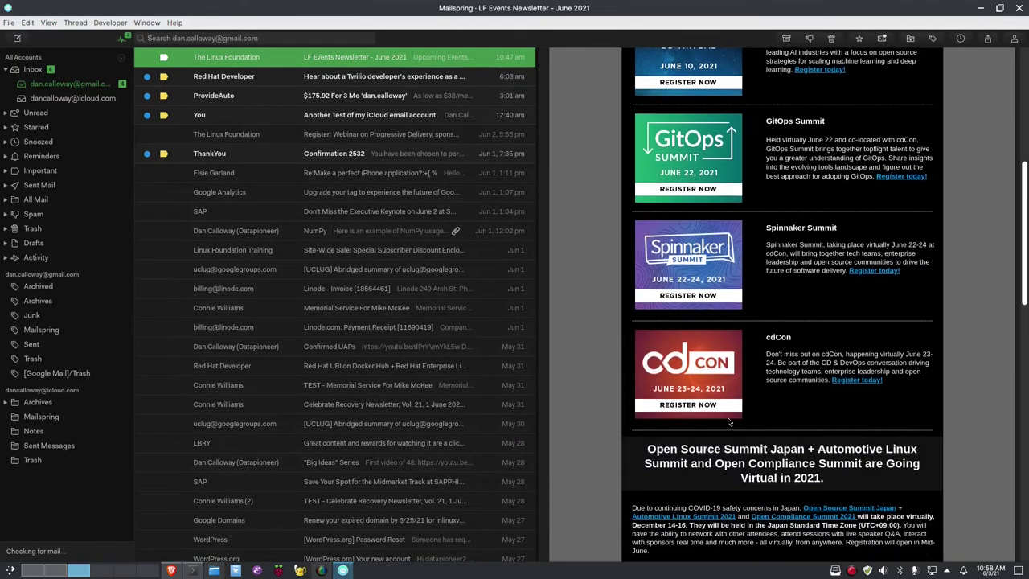
scroll(730, 419, up, 5)
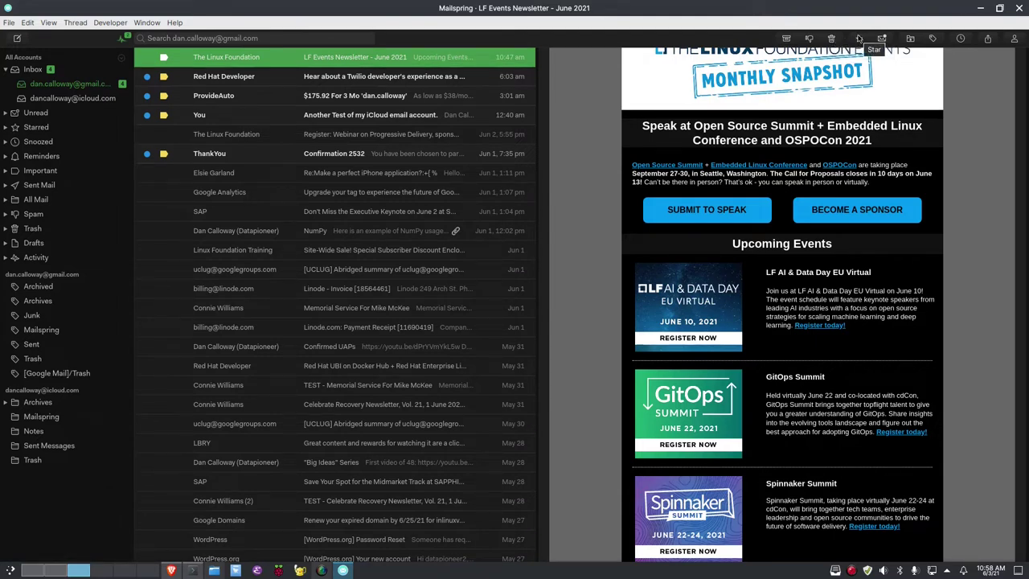
click(33, 128)
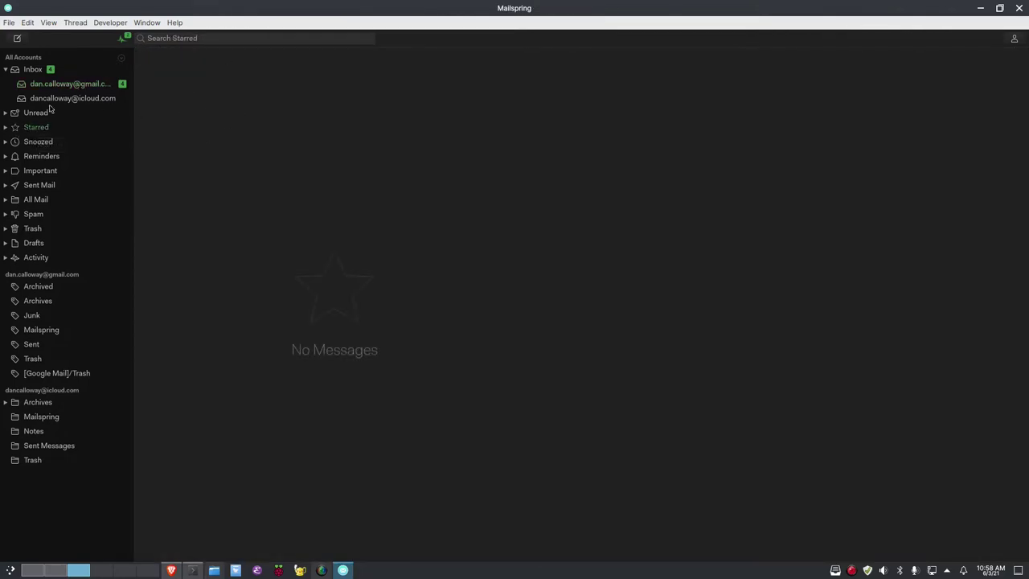
click(54, 87)
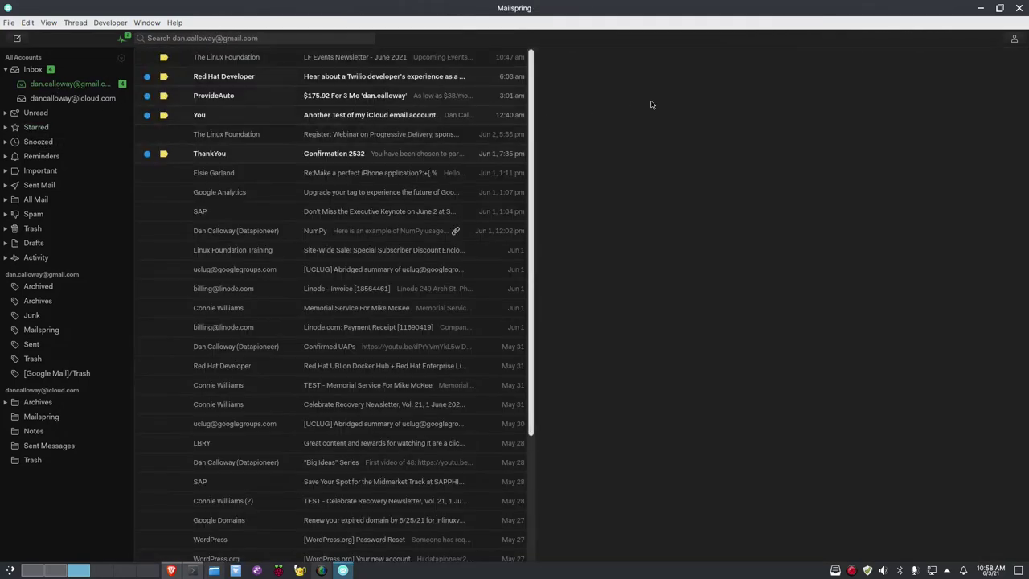
click(247, 58)
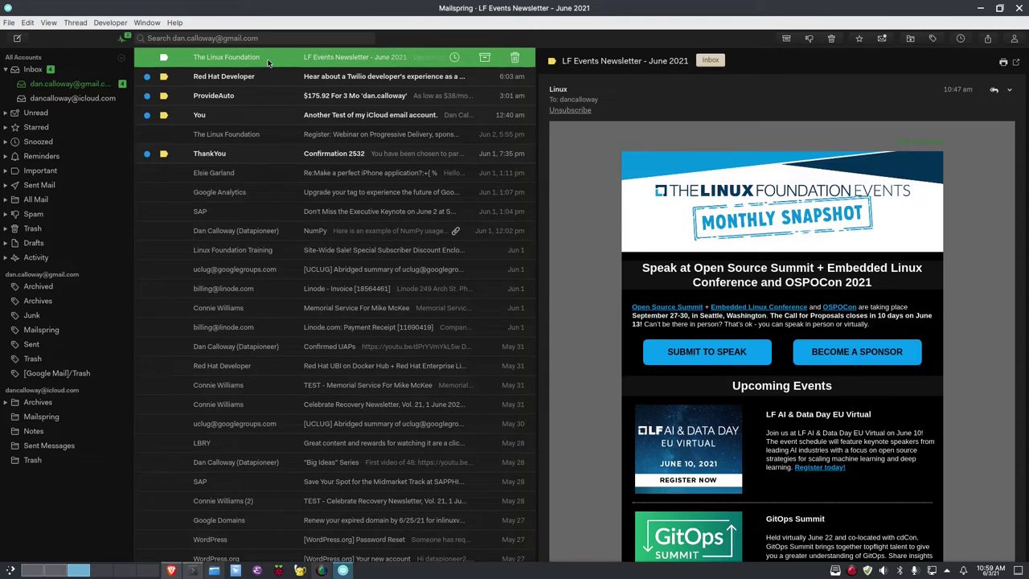
click(961, 38)
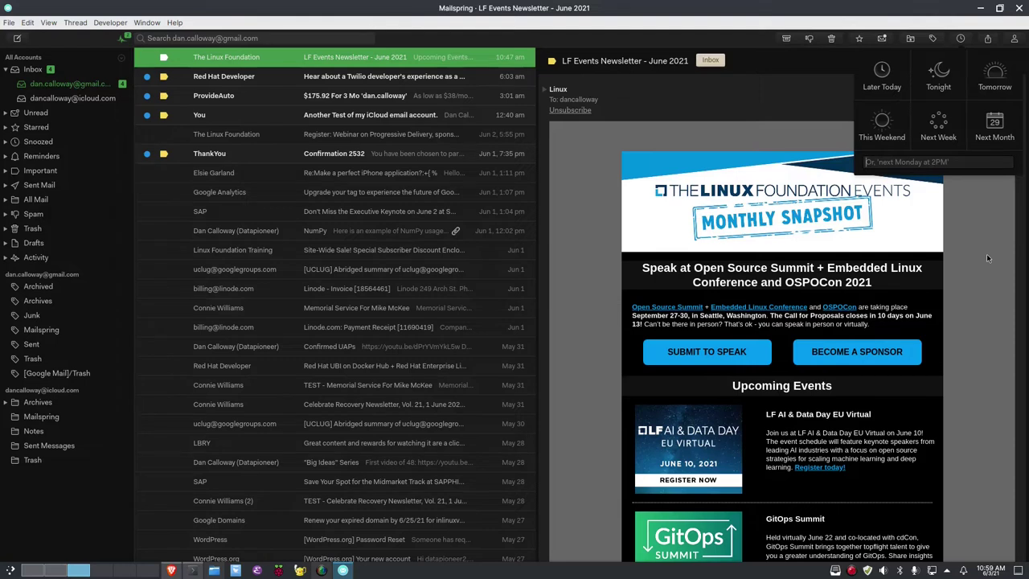
text(next wednesday at )
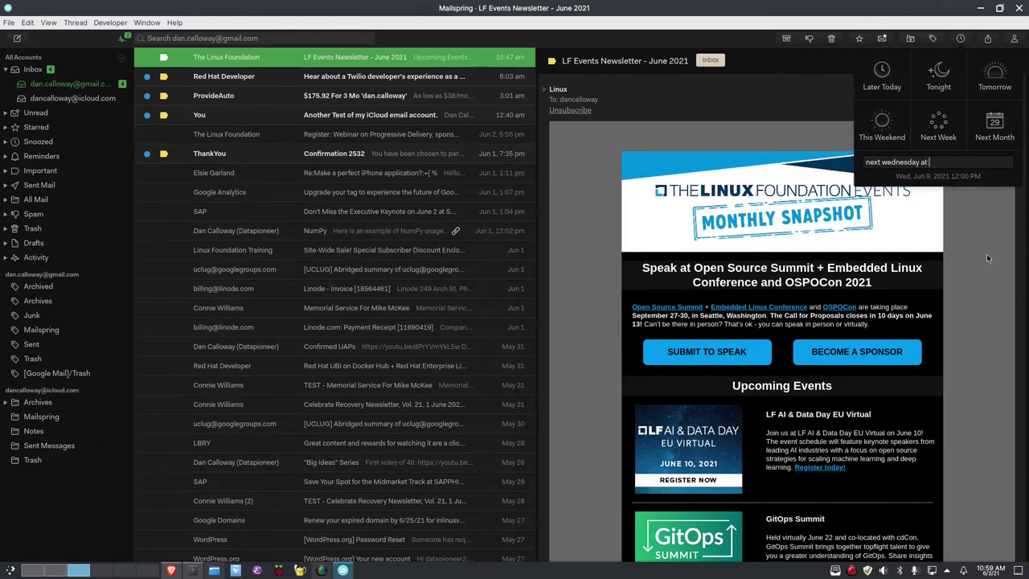
text(3pm)
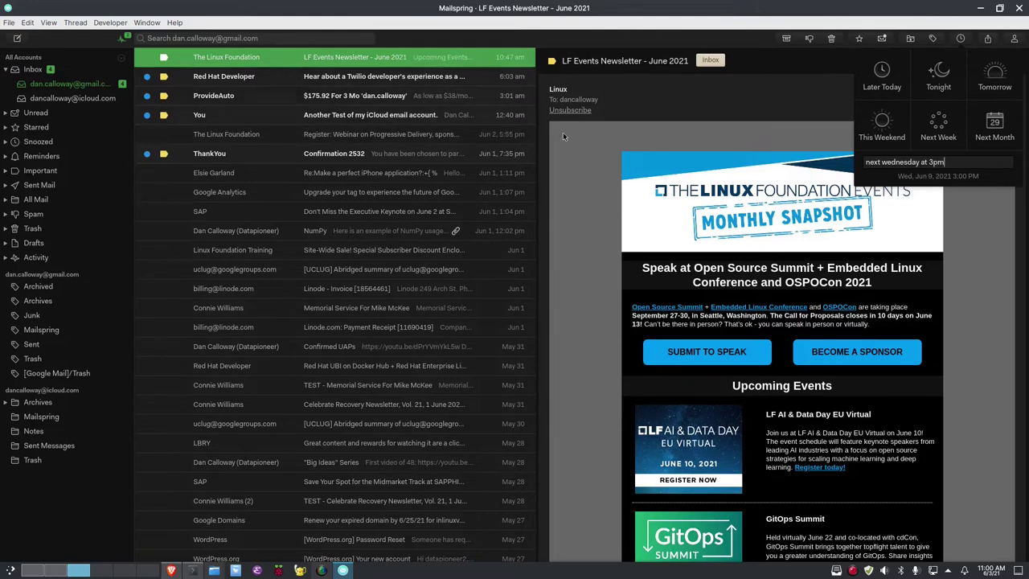
click(972, 224)
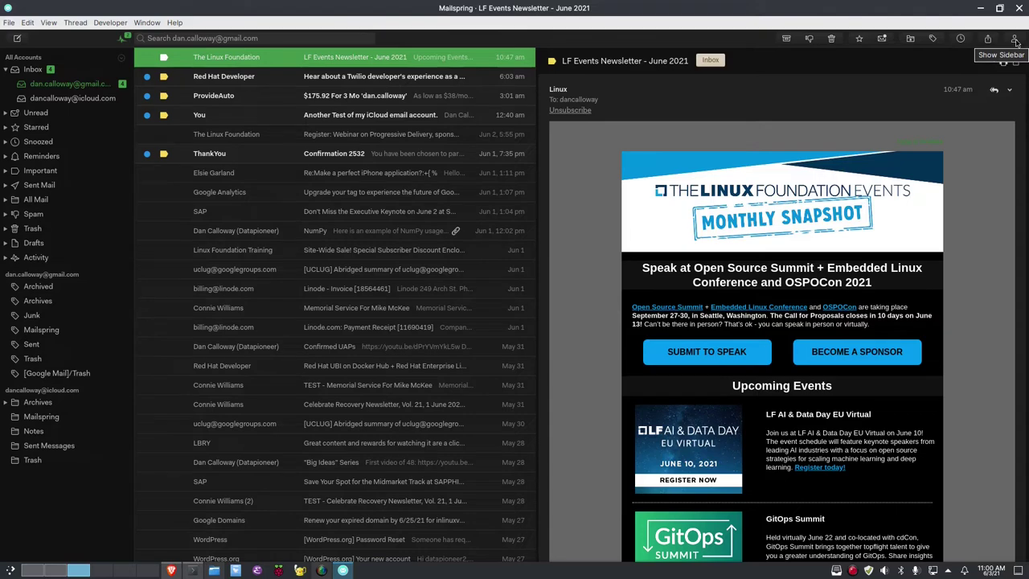
Show The Linux Foundation's contact panel and expand its list of recent messages
click(1014, 40)
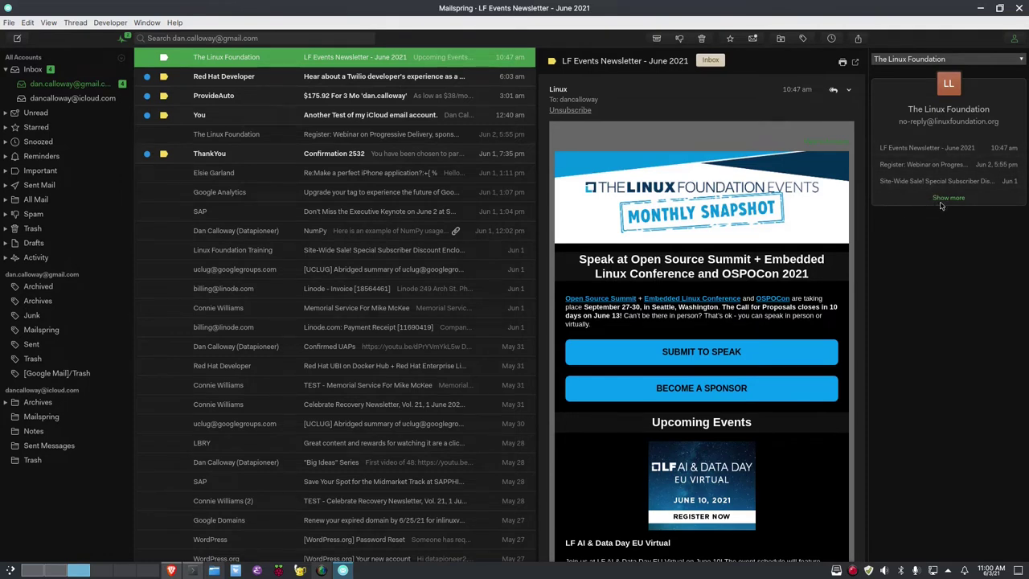
click(942, 198)
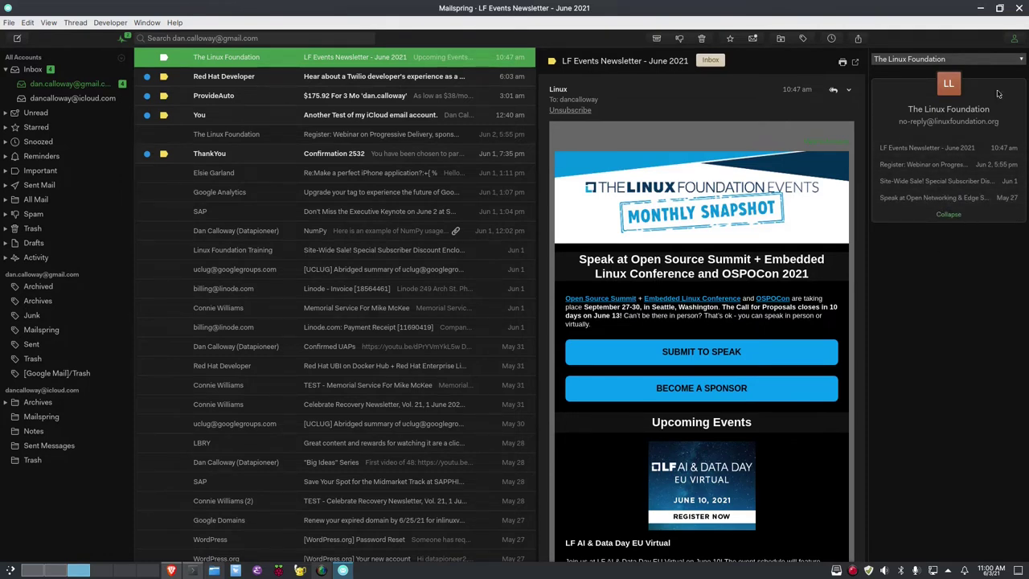
Hide the sender details sidebar so the LF Events newsletter fills the reading pane
click(1015, 41)
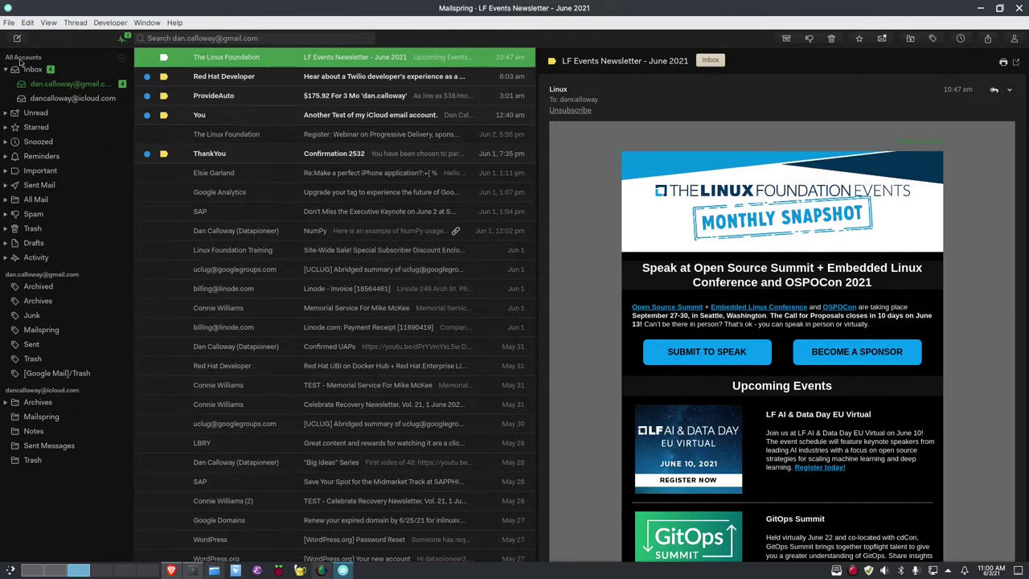
Start a new account via File > Add Account... and minimize the main Mailspring window
click(9, 22)
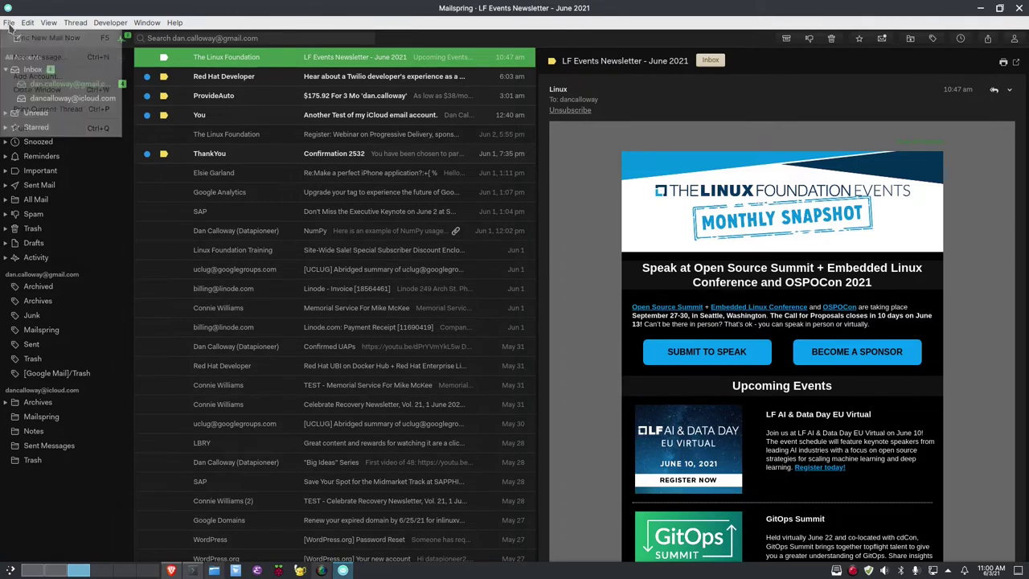
click(24, 75)
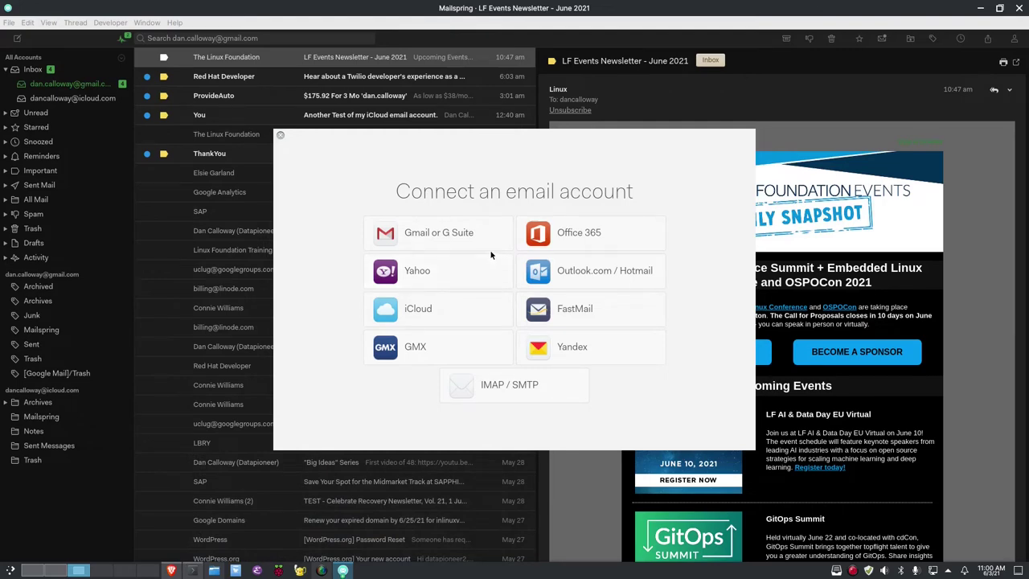
click(982, 9)
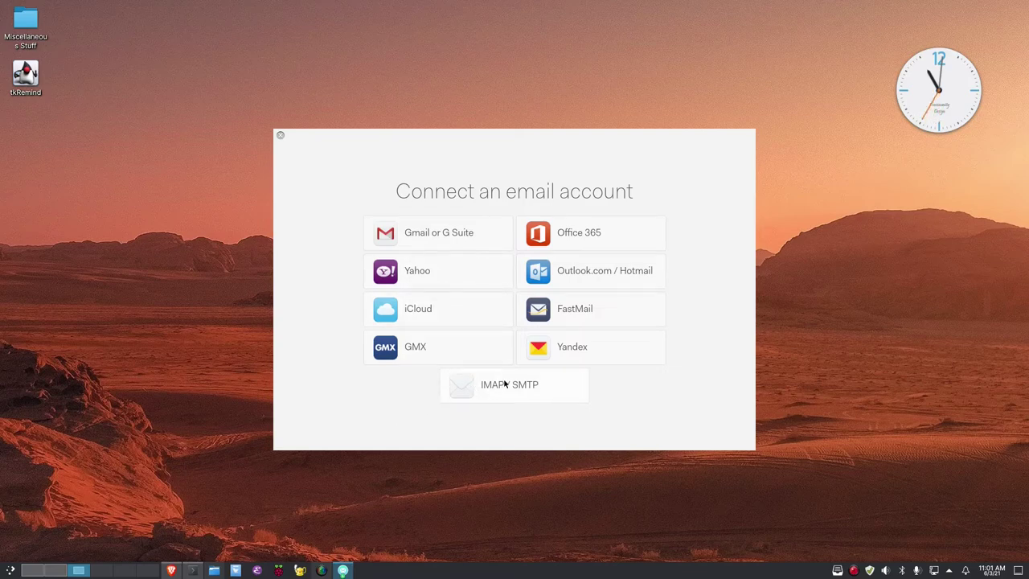
Choose IMAP / SMTP for the new account, then switch to the Spectrum webmail in Brave
click(462, 393)
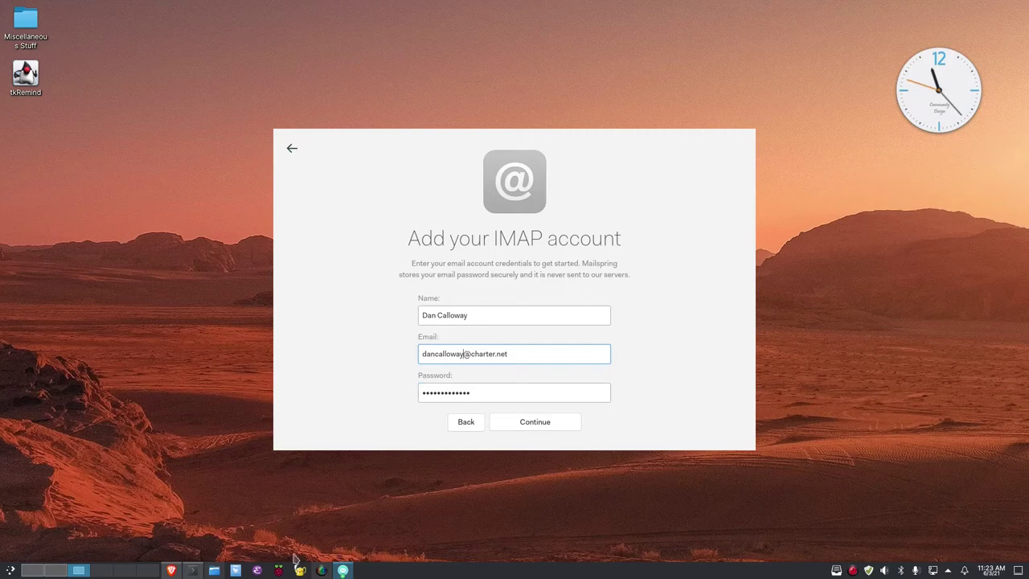
click(170, 569)
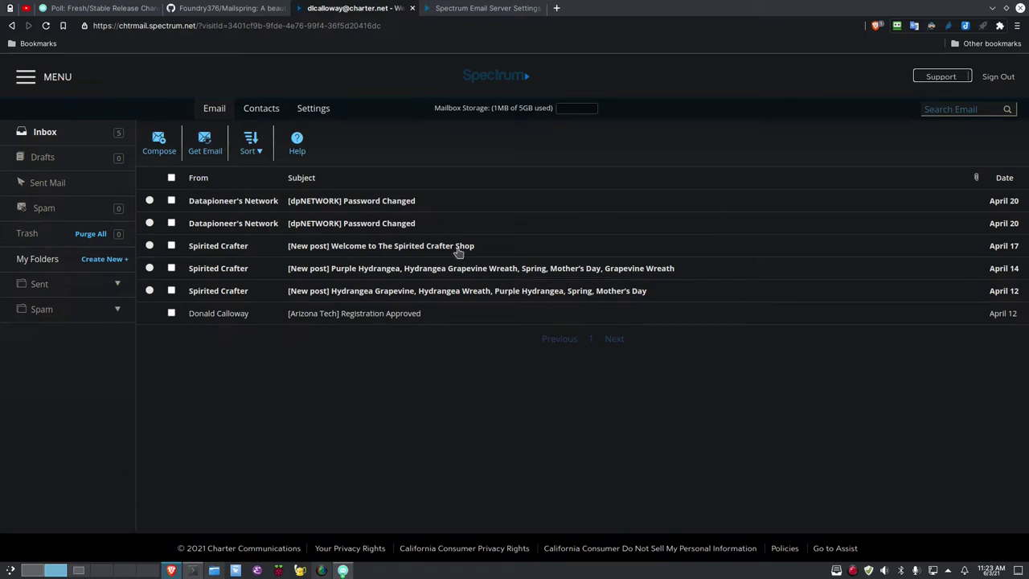
Look up Spectrum's Charter.net servers (IMAP, port 993, mobile.charter.net), then return to the IMAP form
click(448, 11)
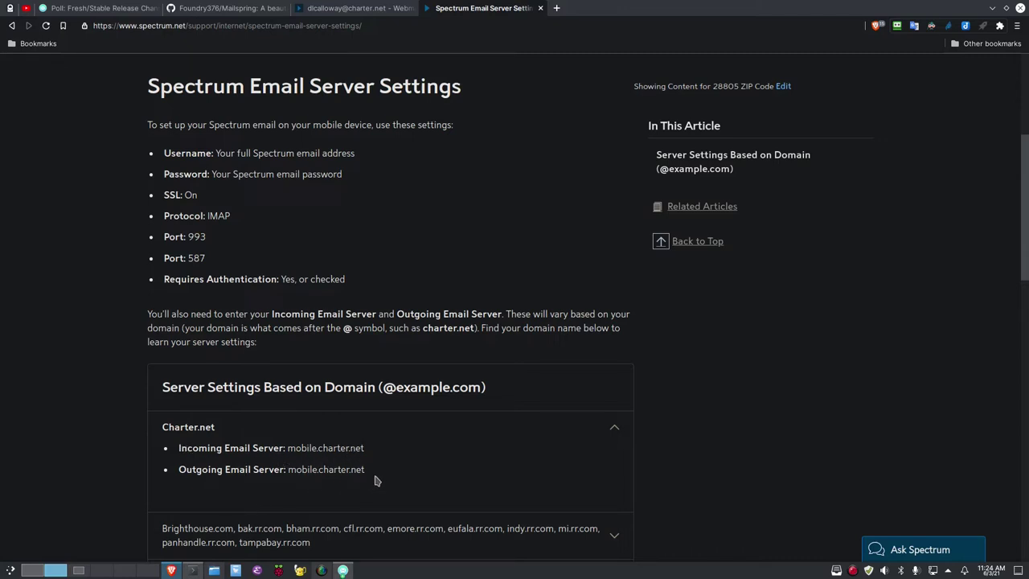
click(343, 570)
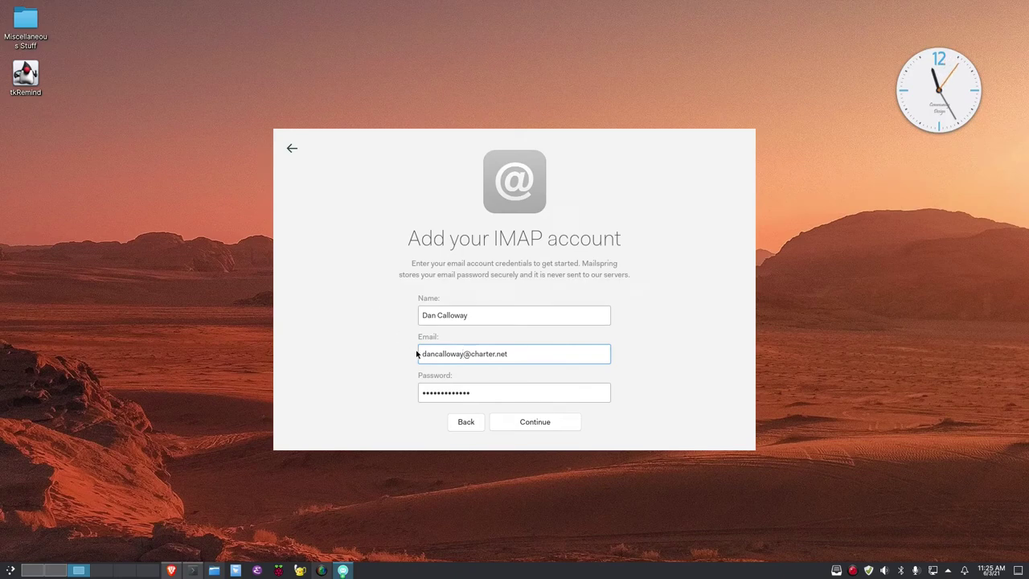
Replace the wrong username in the Email field with the correct one and continue to connect
key(BackSpace)
key(BackSpace)
key(BackSpace)
key(BackSpace)
key(BackSpace)
key(BackSpace)
key(BackSpace)
key(BackSpace)
key(BackSpace)
key(BackSpace)
key(BackSpace)
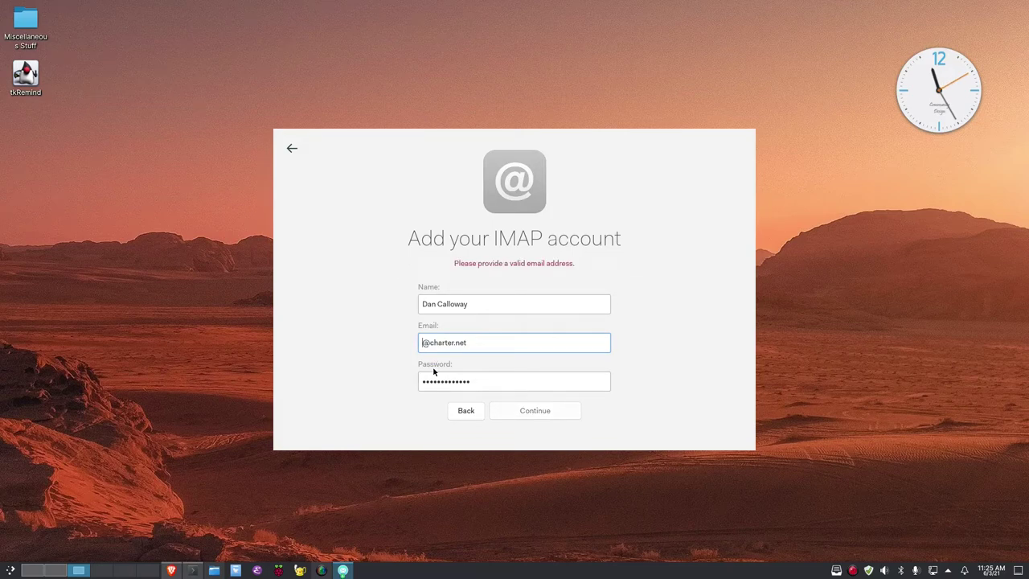
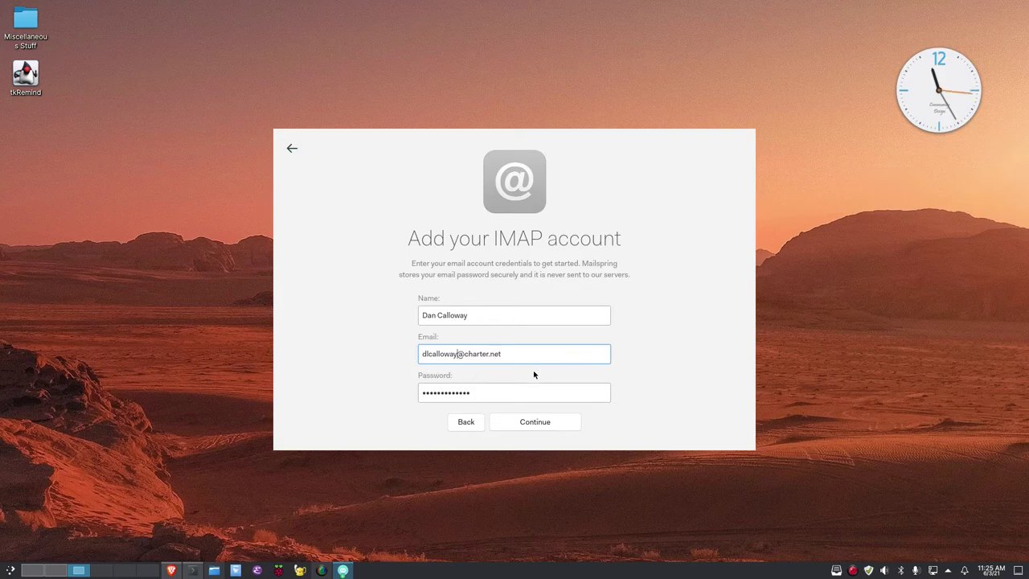
click(544, 426)
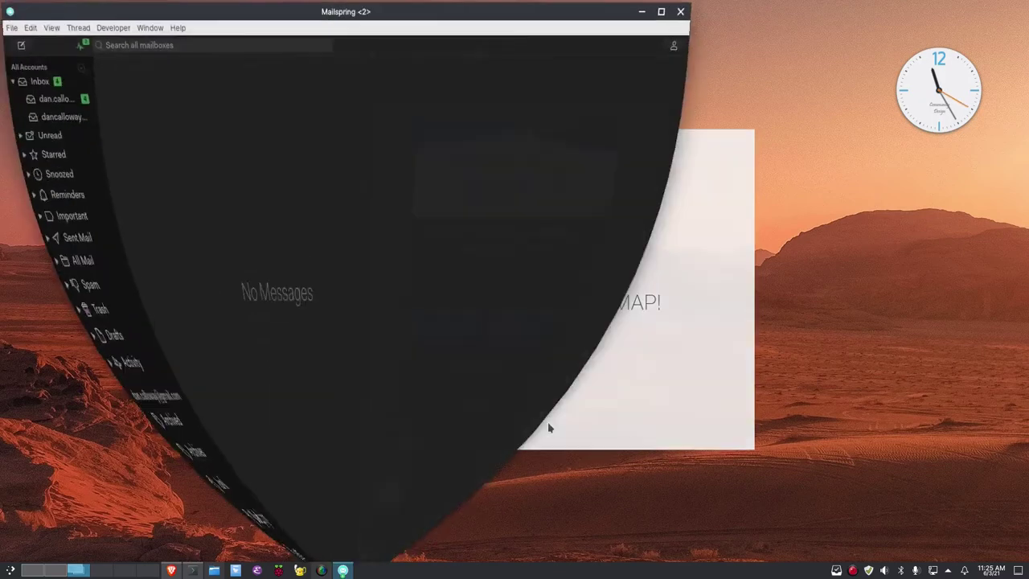
Maximize the Mailspring window and open the '[dpNETWORK] Password Changed' message
click(657, 8)
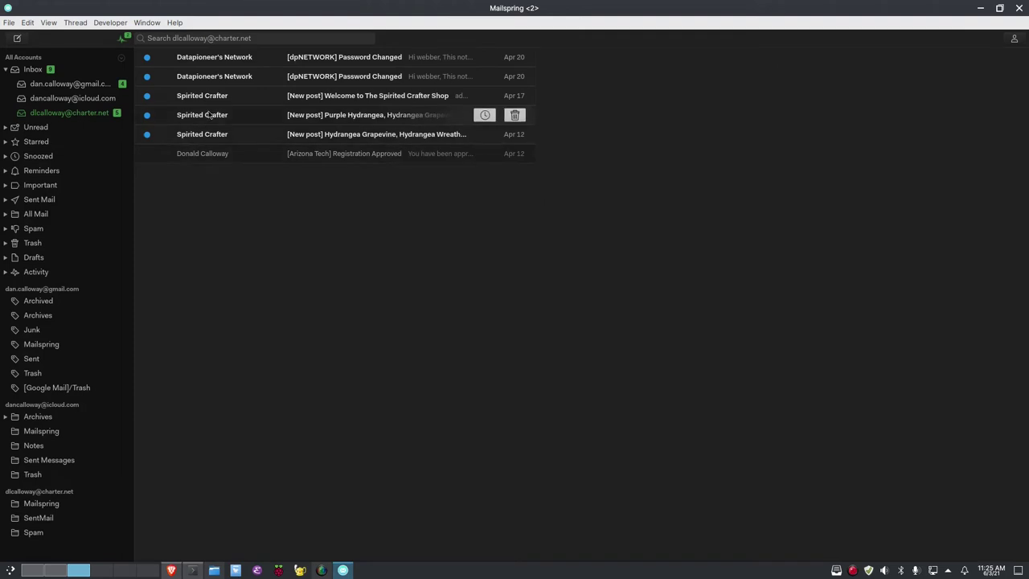
click(218, 58)
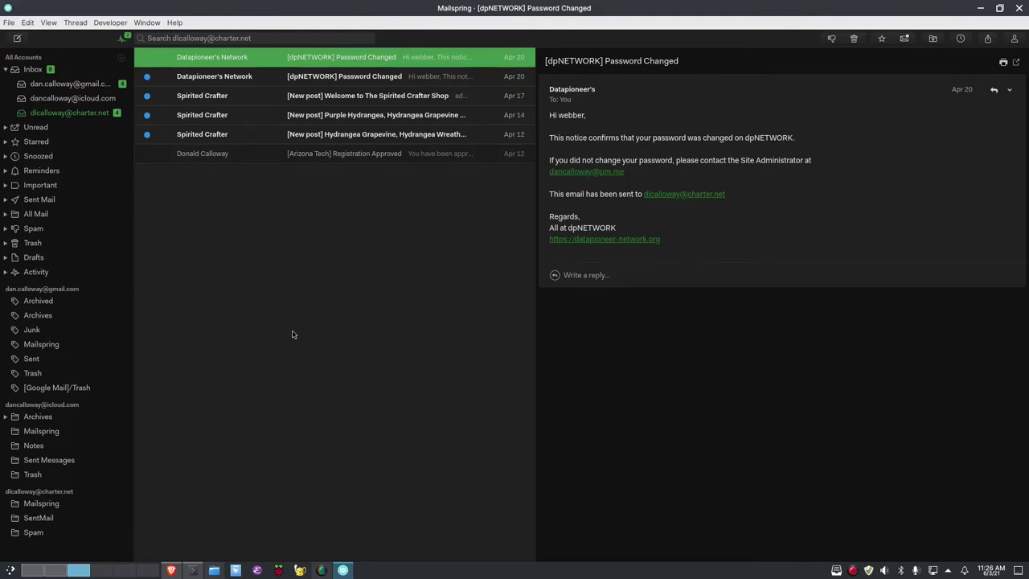
Cycle through All Accounts, Gmail, iCloud and Charter mailboxes, then reopen the dpNETWORK password message
key(g)
key(i)
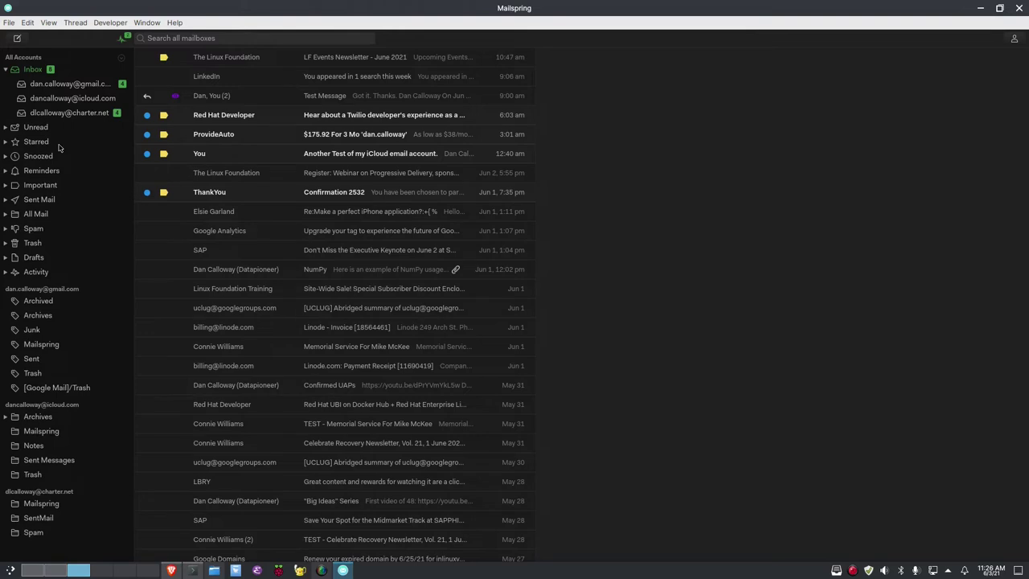
key(ctrl+1)
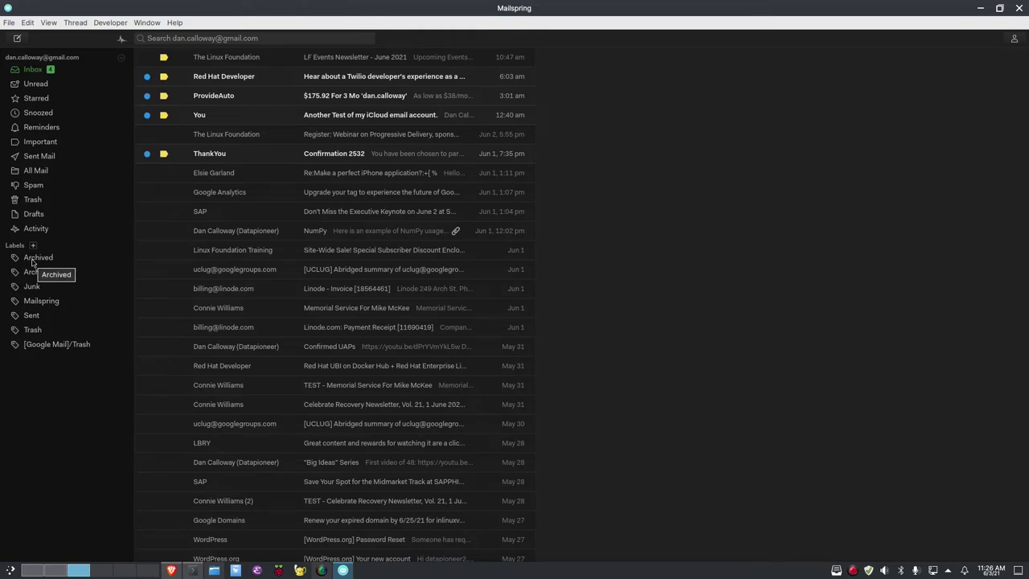
key(ctrl+2)
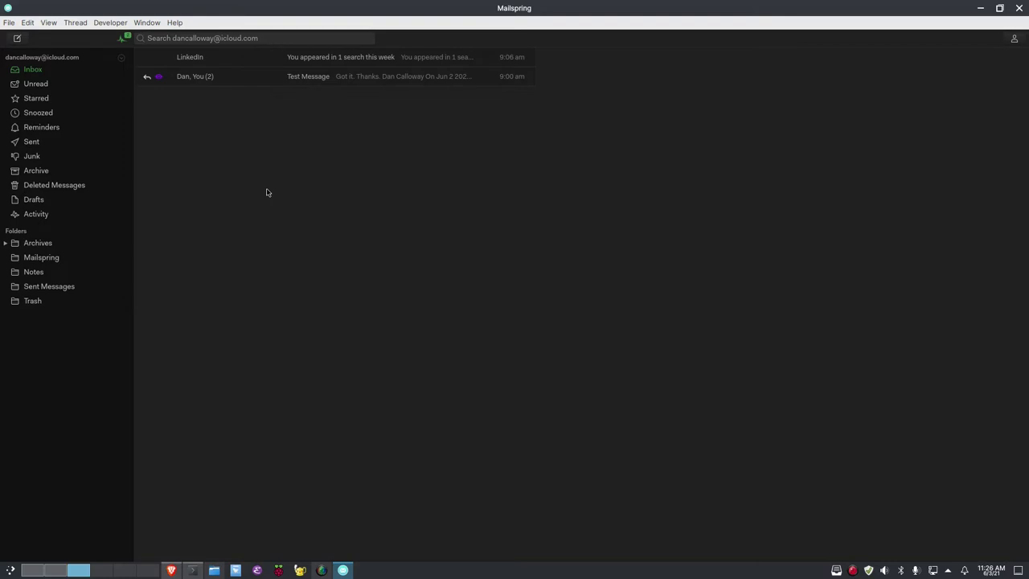
key(ctrl+2)
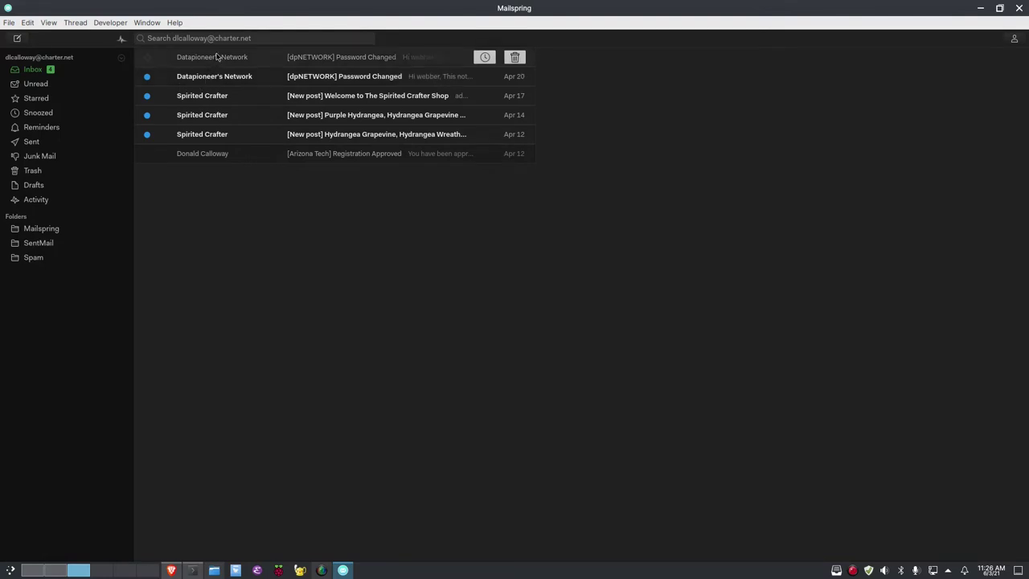
click(216, 56)
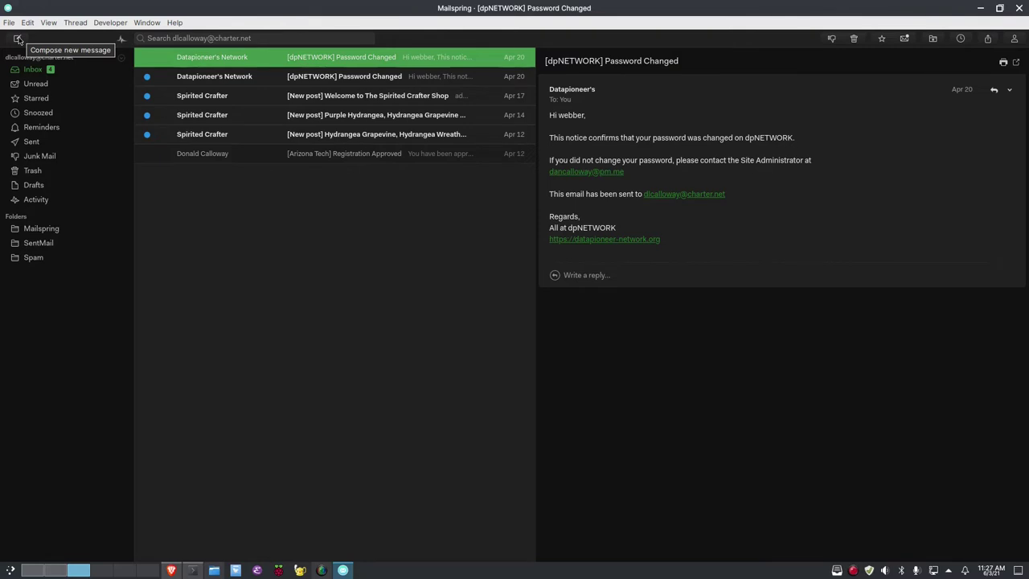
Compose a new Charter message addressed to the contact's iCloud address from the autocomplete suggestions
click(17, 40)
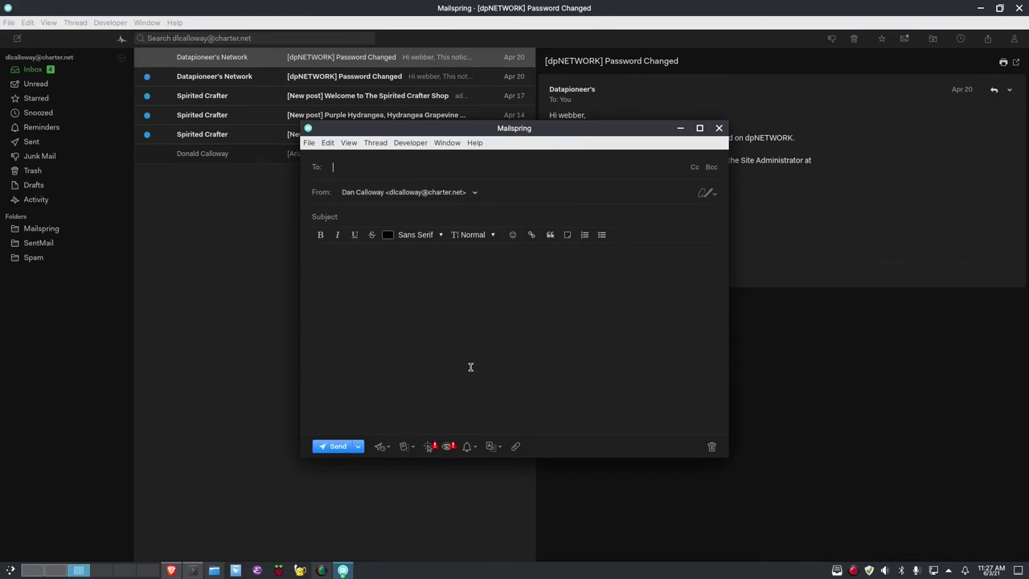
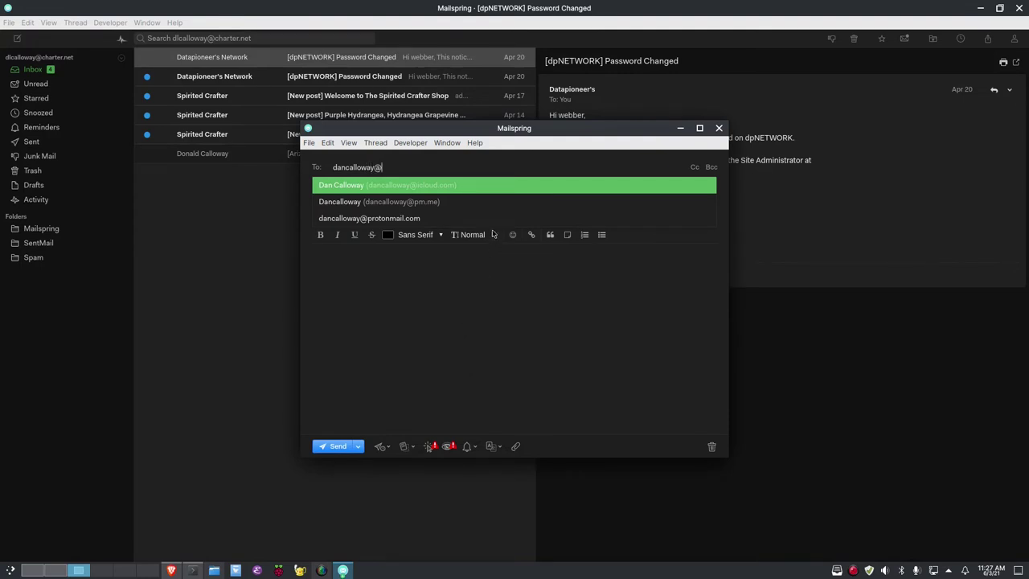
click(477, 193)
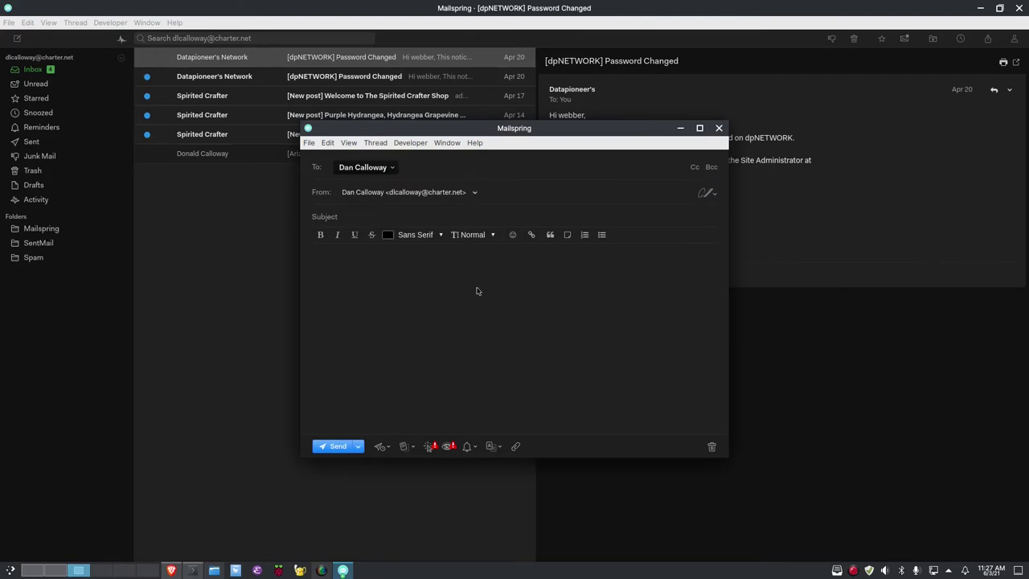
click(395, 171)
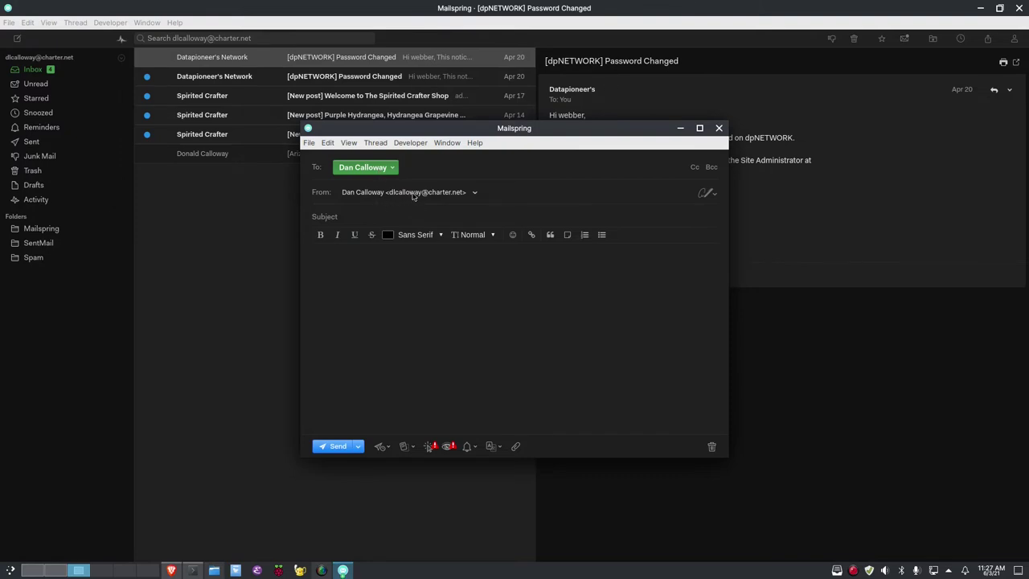
click(370, 217)
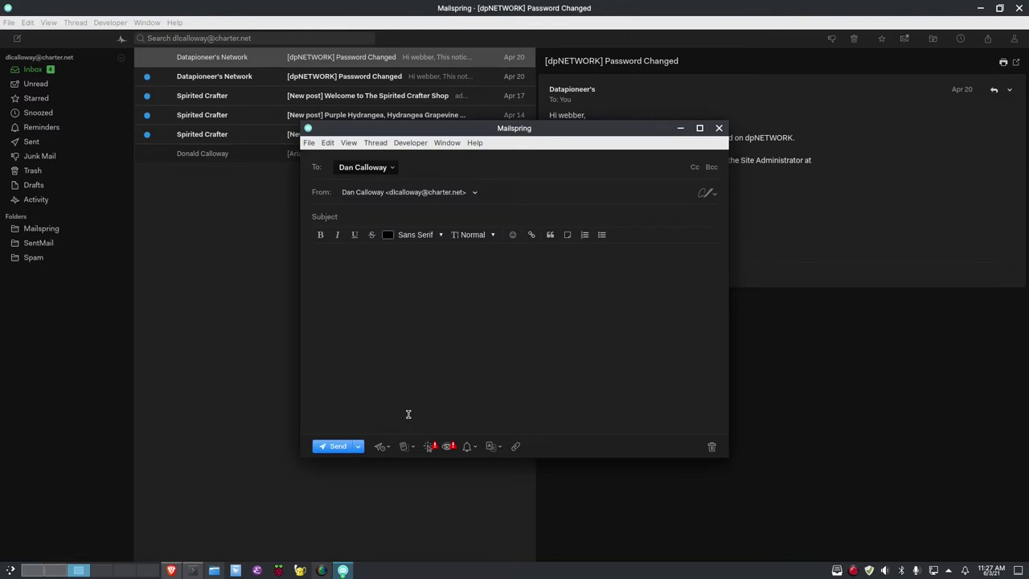
Enter subject 'Test Email From Charter Account' and a body stating it's a test from Charter.net, signed with the sender's name
text(Test Email From Charter Account)
click(368, 279)
text(This i)
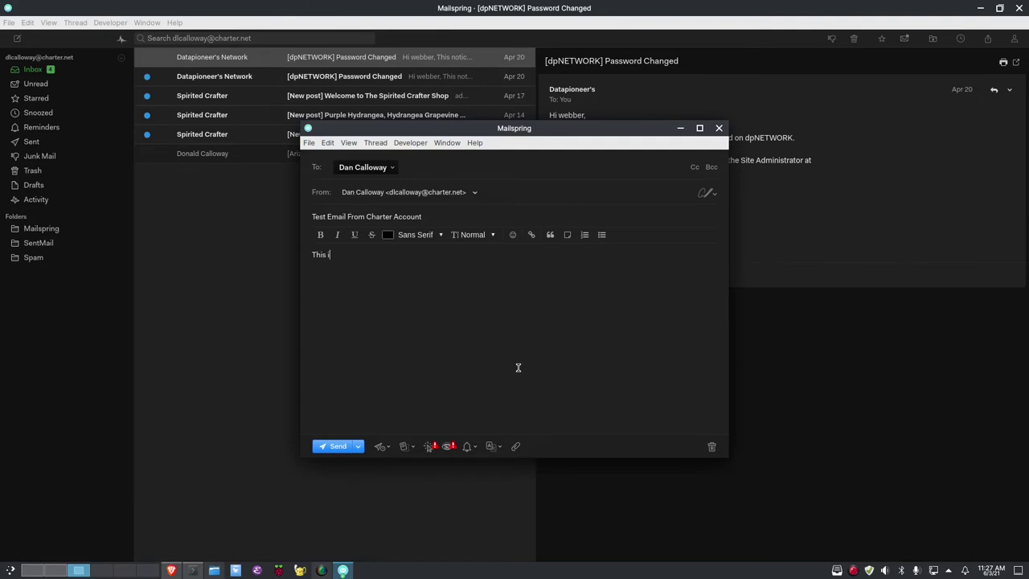
text(s a test email from my Charter.net account.  )
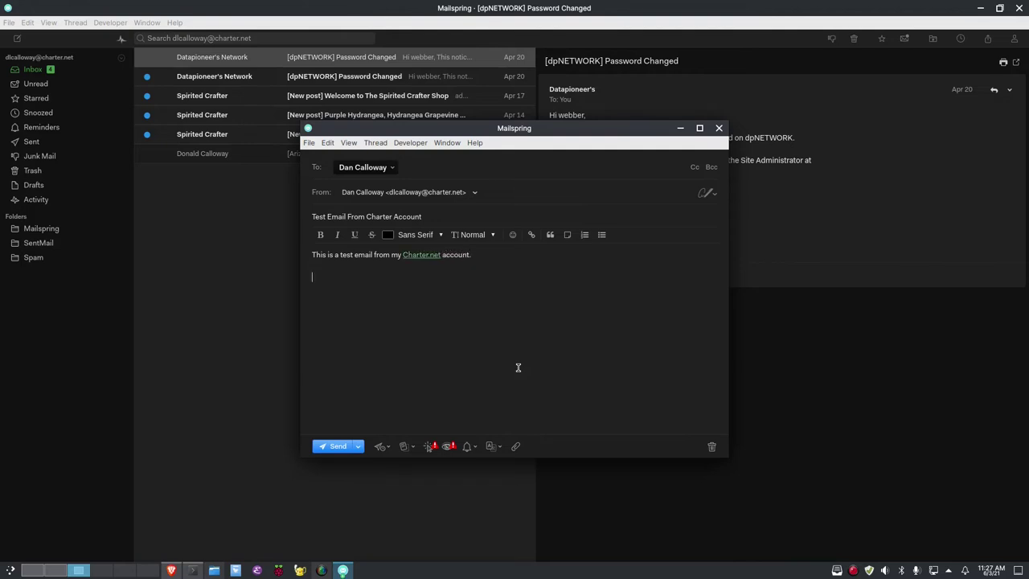
text(Dan Calloway)
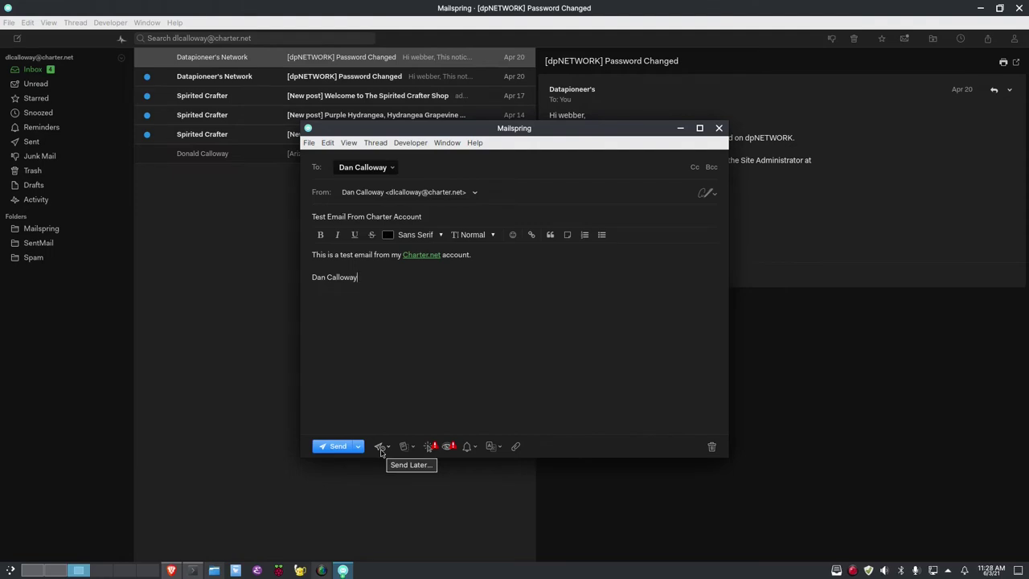
Send the email immediately without scheduling, then open it when it arrives
click(381, 447)
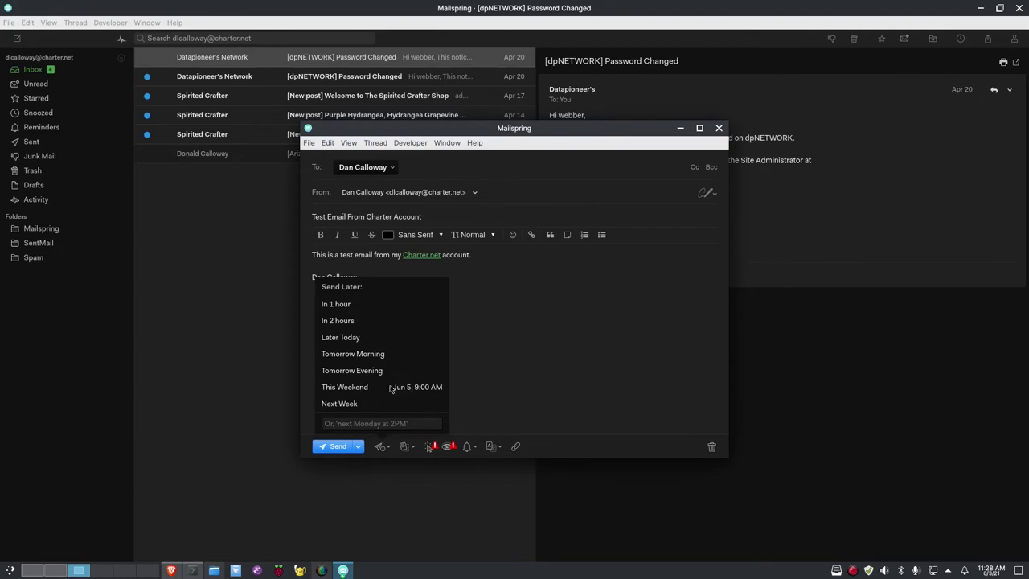
click(539, 394)
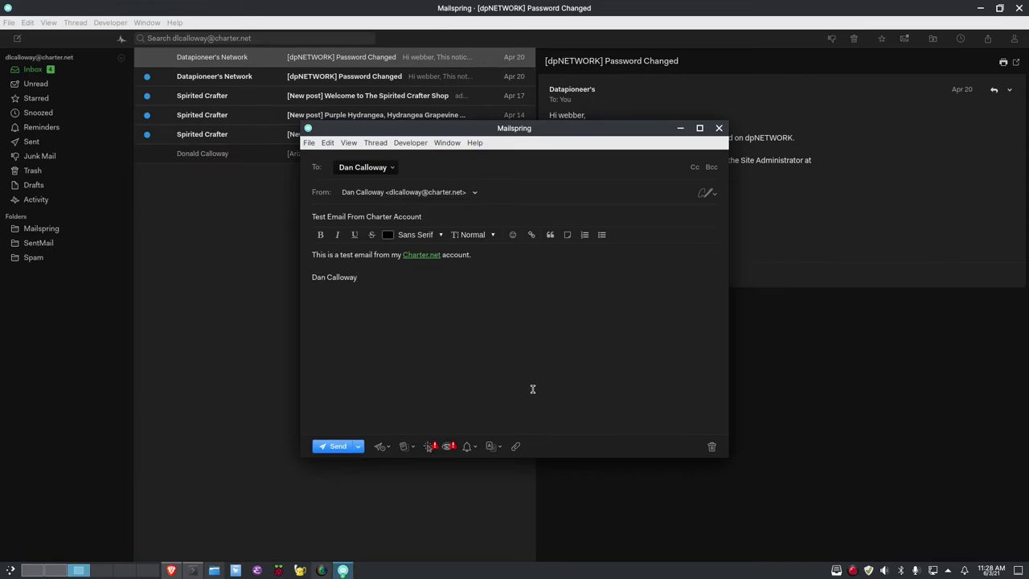
click(335, 447)
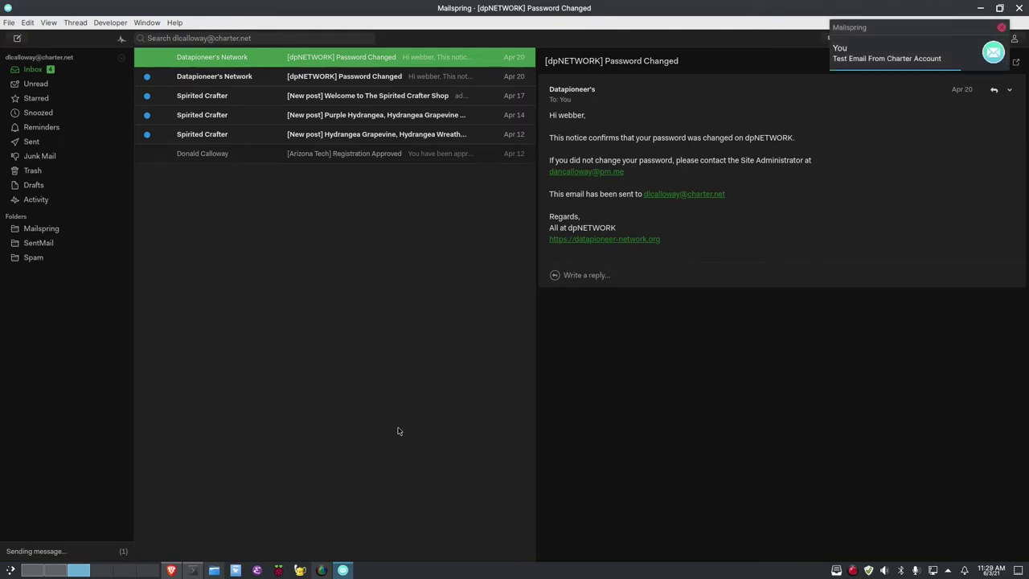
click(993, 52)
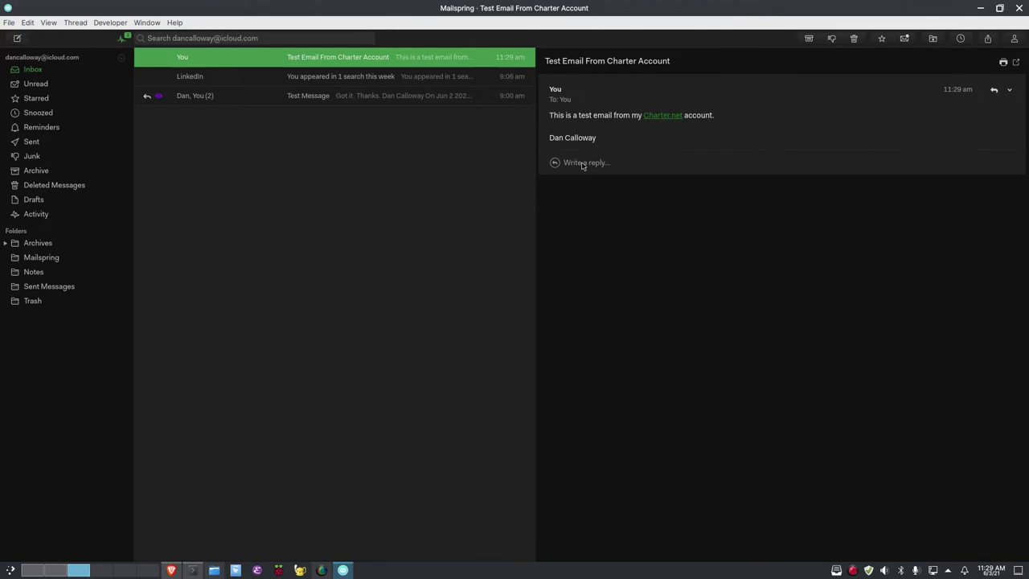
Start a reply to the received Charter test email in the iCloud inbox
click(583, 164)
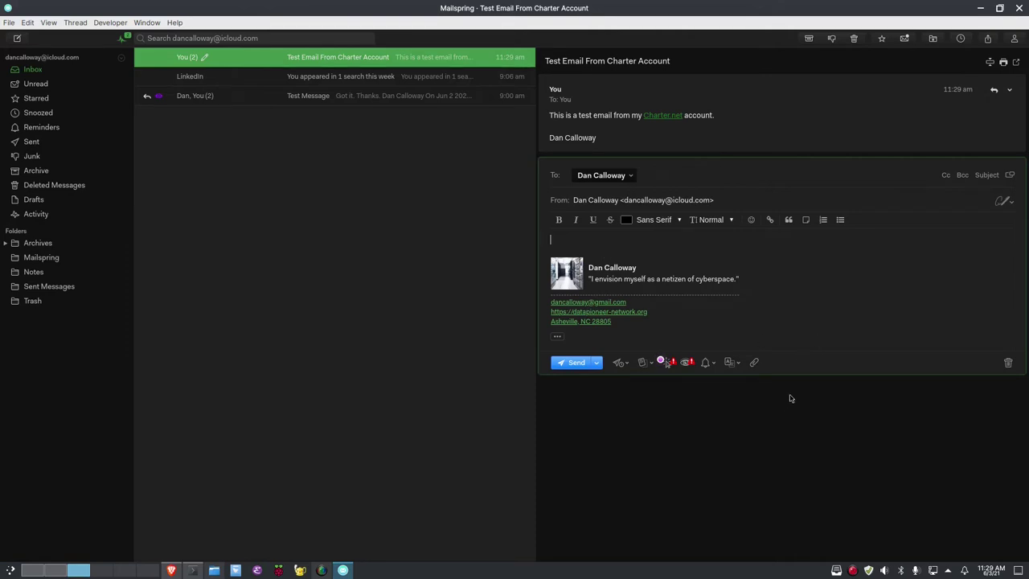
Send the reply 'Got your email. Thank you.' with the signature to the Charter test email
text(Got your email. Thank you.)
click(578, 362)
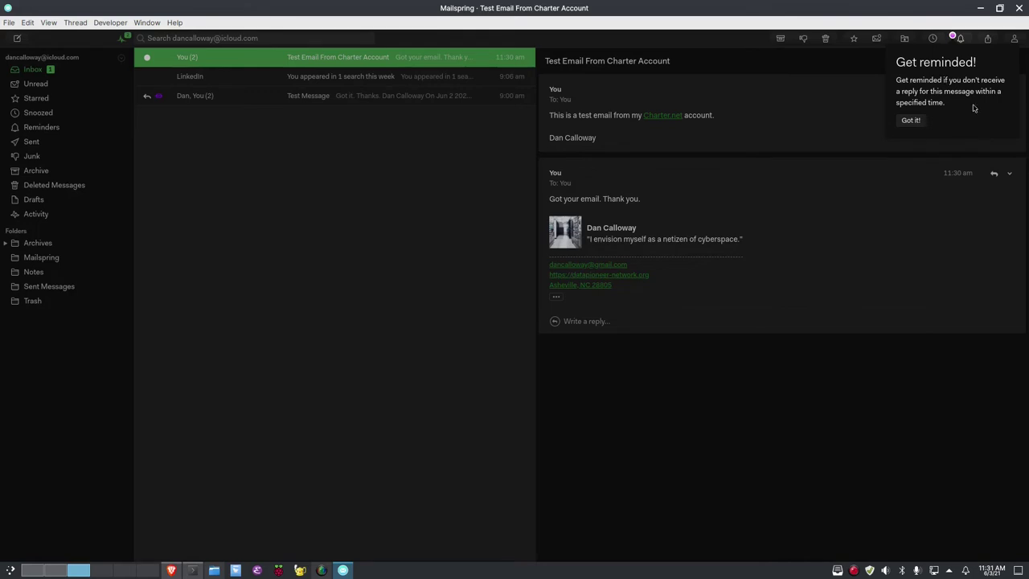
Dismiss the tip and browse the iCloud Unread, Starred, Snoozed, Reminders and Sent views
click(910, 120)
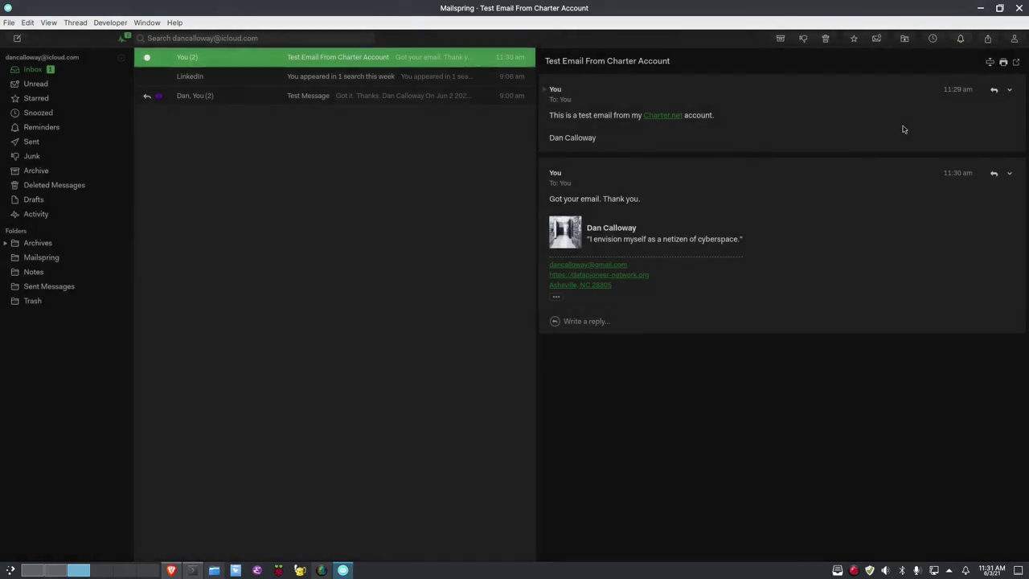
click(35, 85)
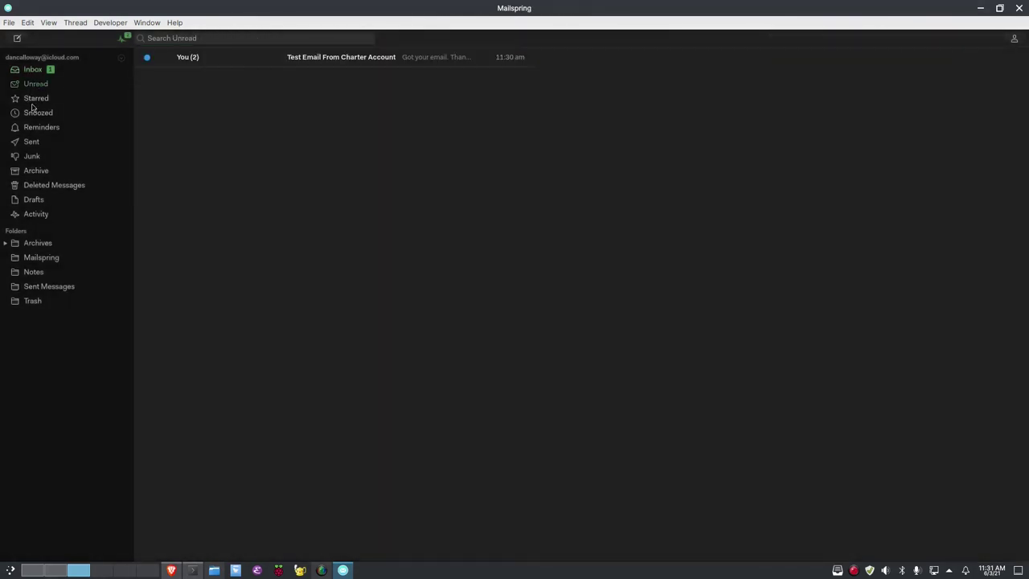
click(33, 102)
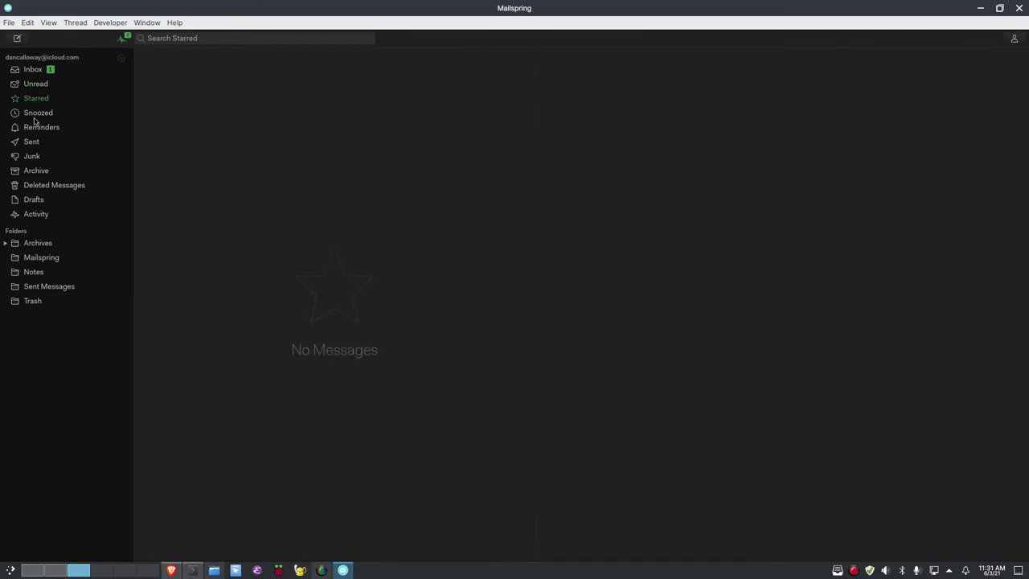
click(34, 117)
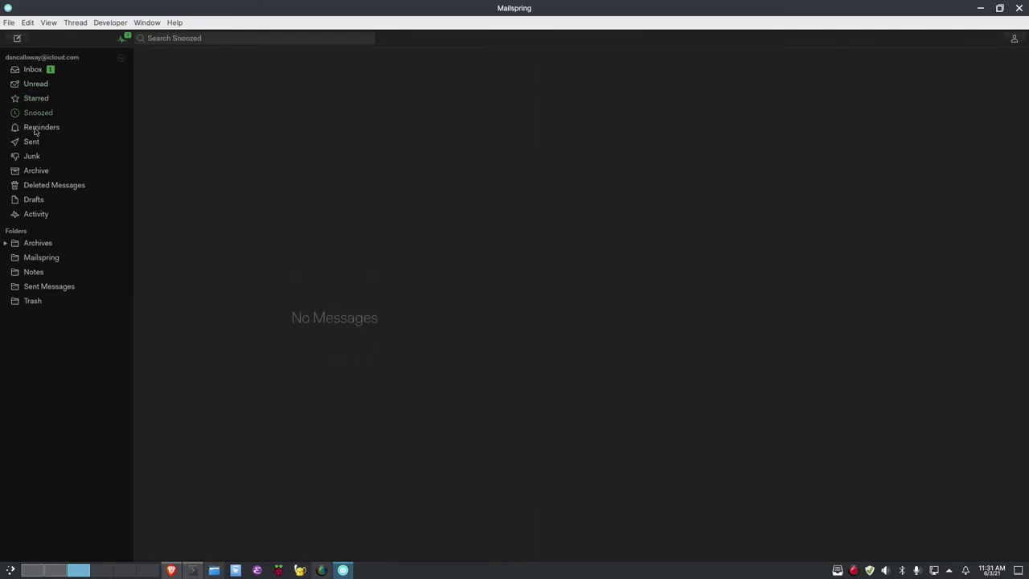
click(34, 130)
click(33, 144)
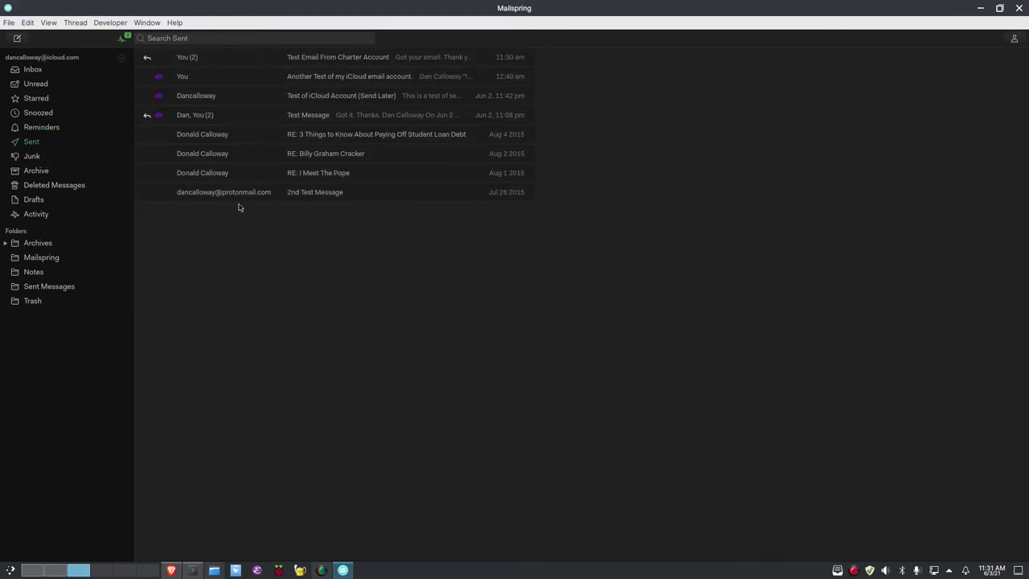
Empty the spam from the iCloud Junk folder, then switch to the Charter inbox with Ctrl+2
click(32, 156)
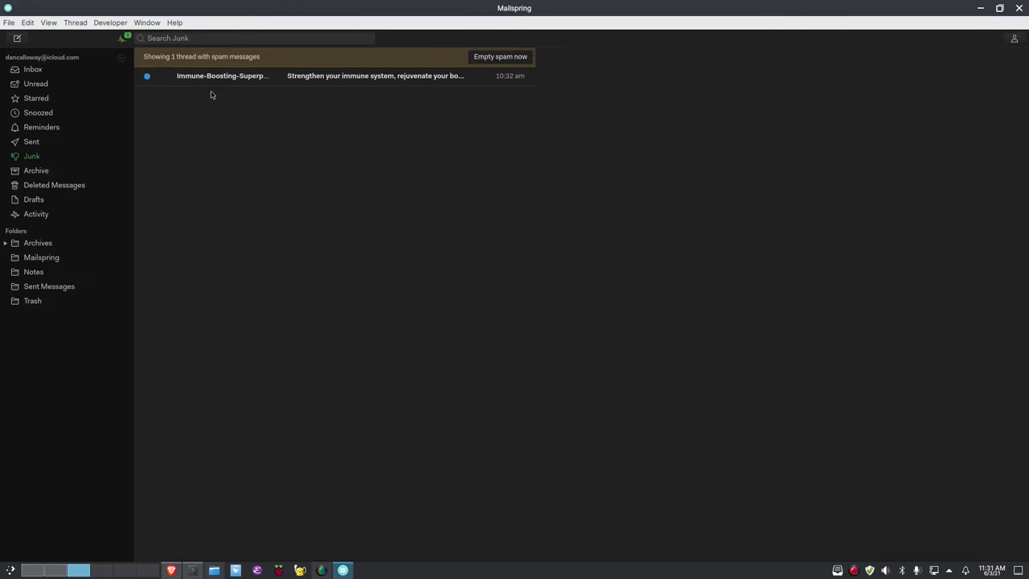
click(501, 57)
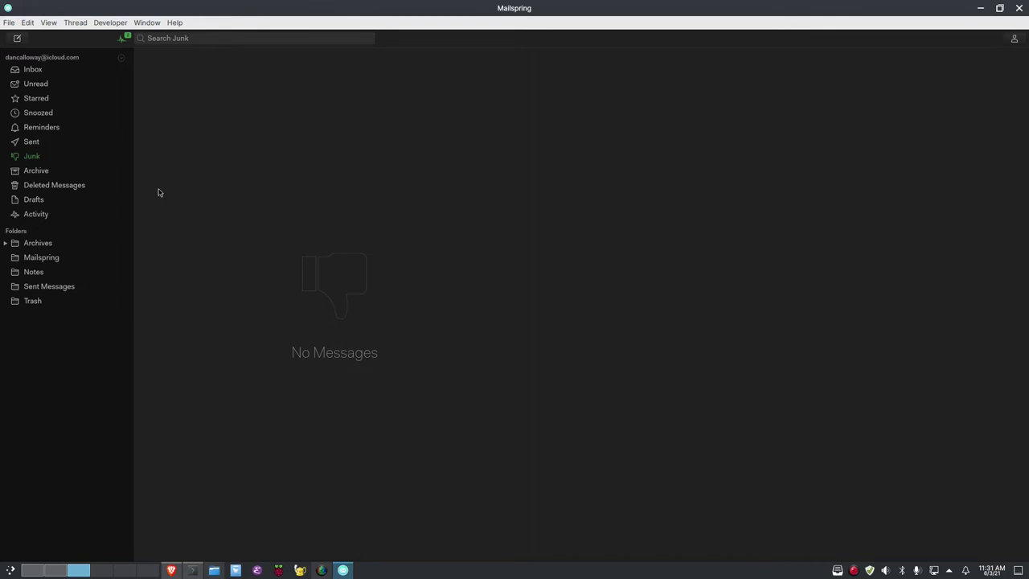
key(ctrl+2)
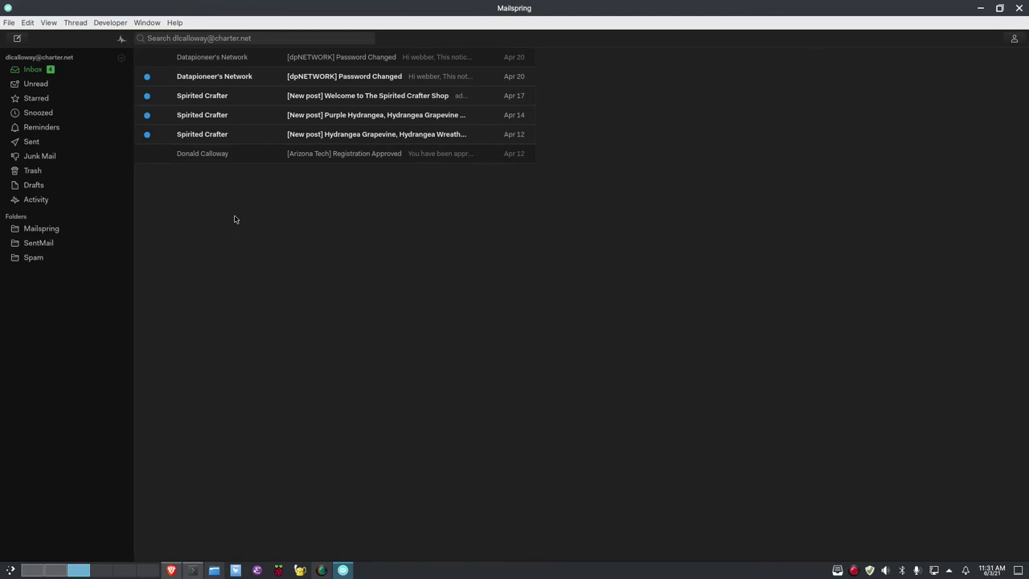
Look through the File menu commands without running any
click(9, 22)
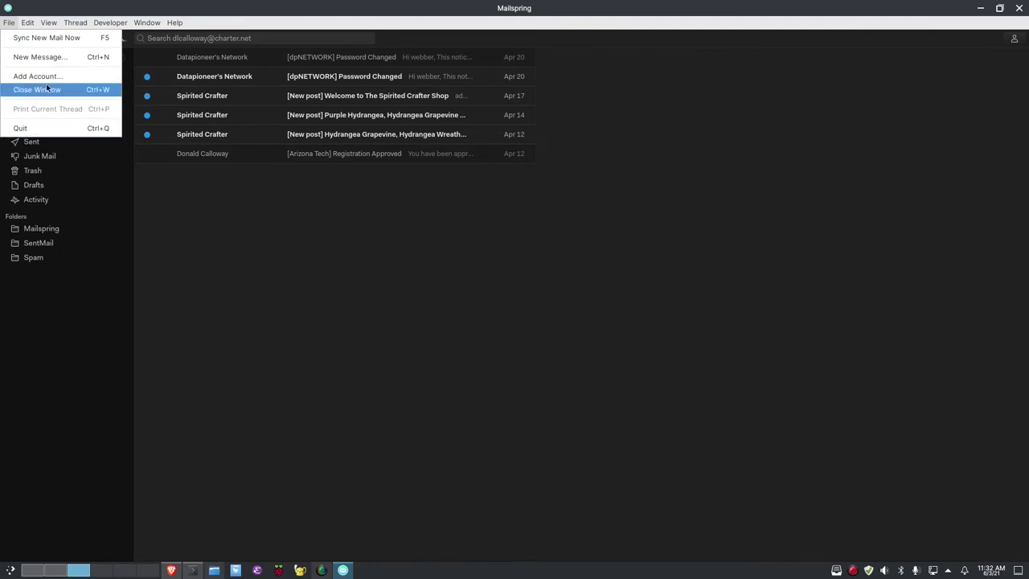
mouse_move(26, 23)
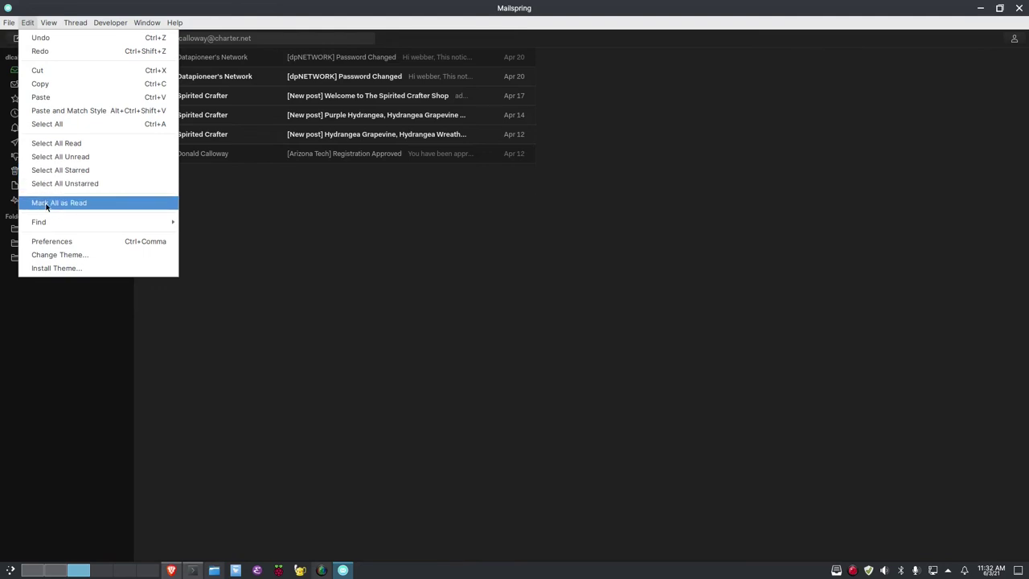
click(204, 218)
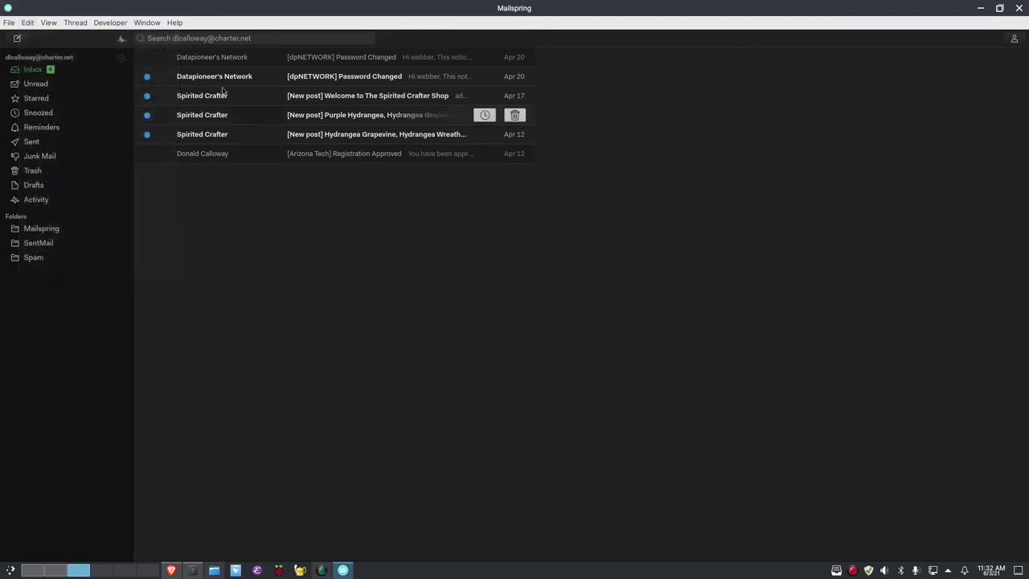
Mark all six Charter inbox threads as read with Edit > Mark All as Read
click(28, 22)
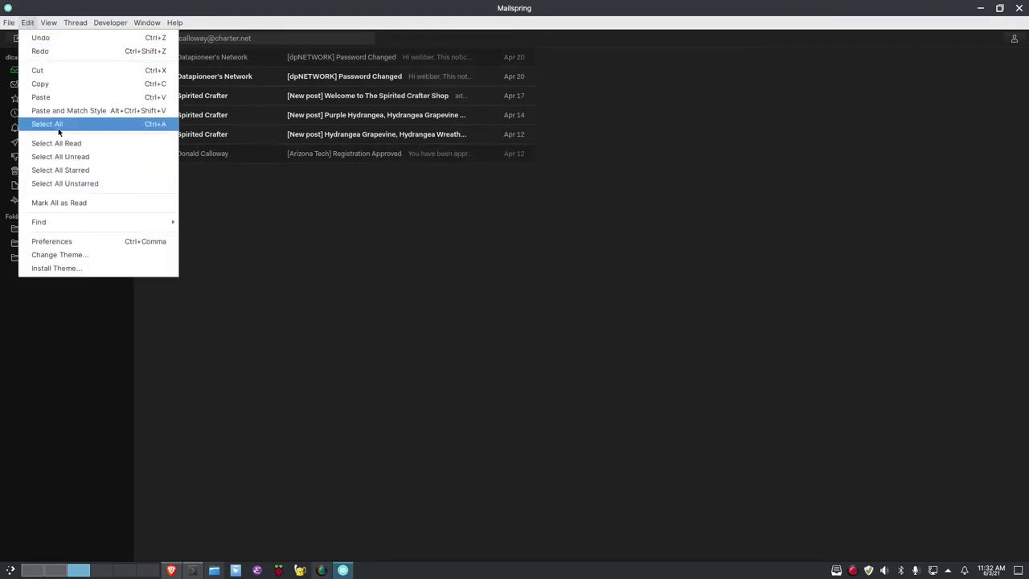
click(59, 204)
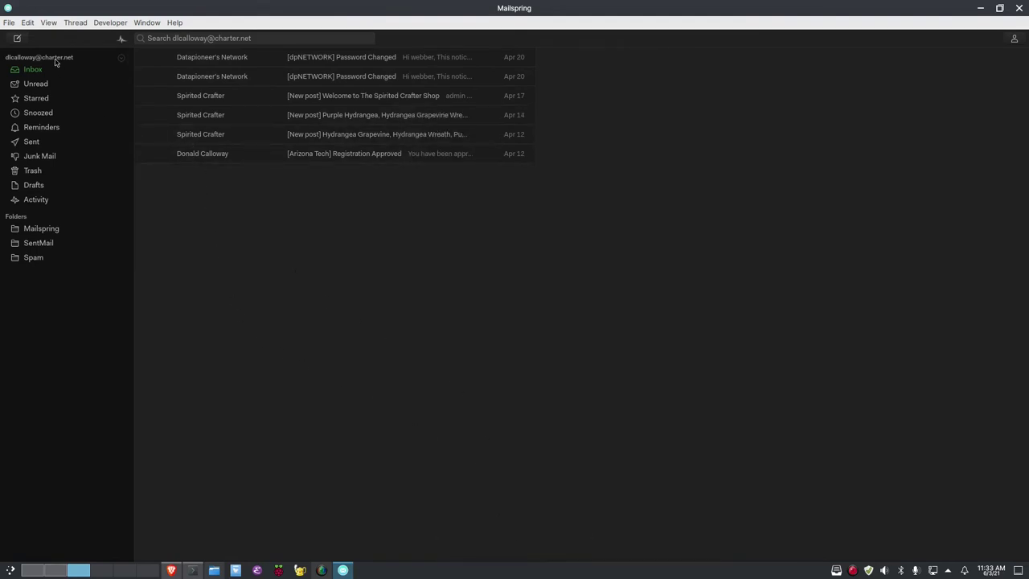
click(29, 24)
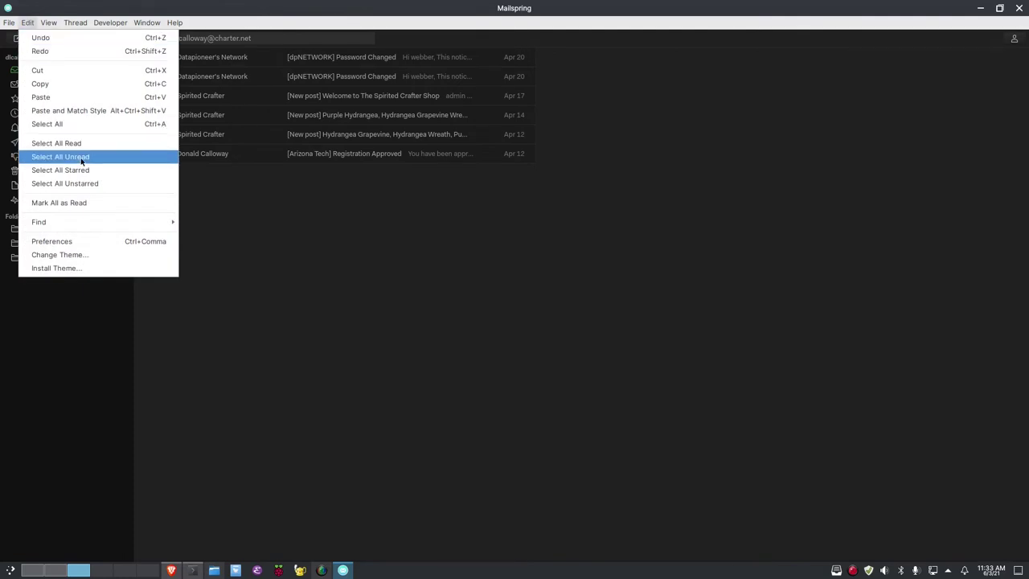
mouse_move(75, 224)
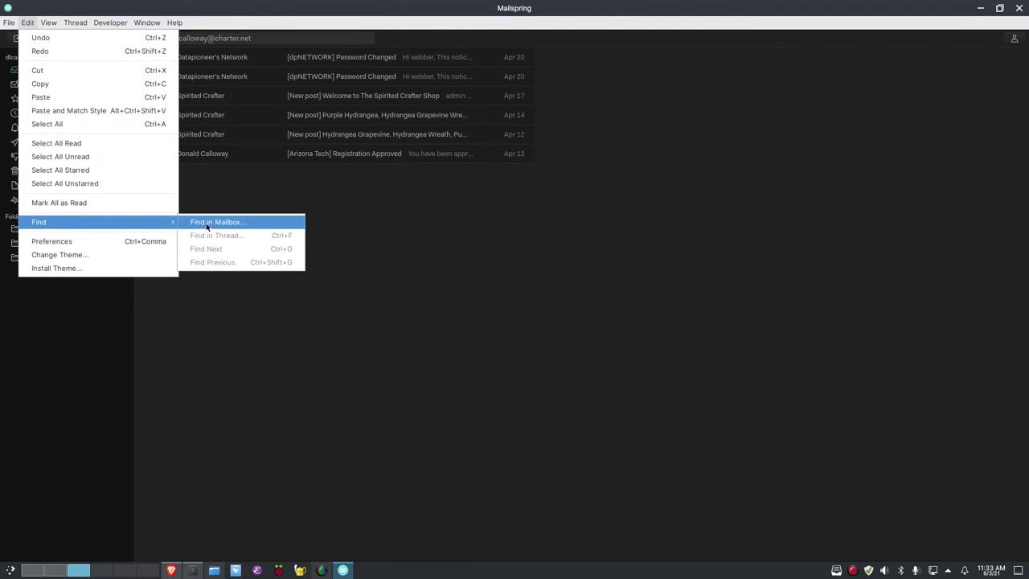
Open Preferences from the Edit menu, landing on the General tab
click(69, 243)
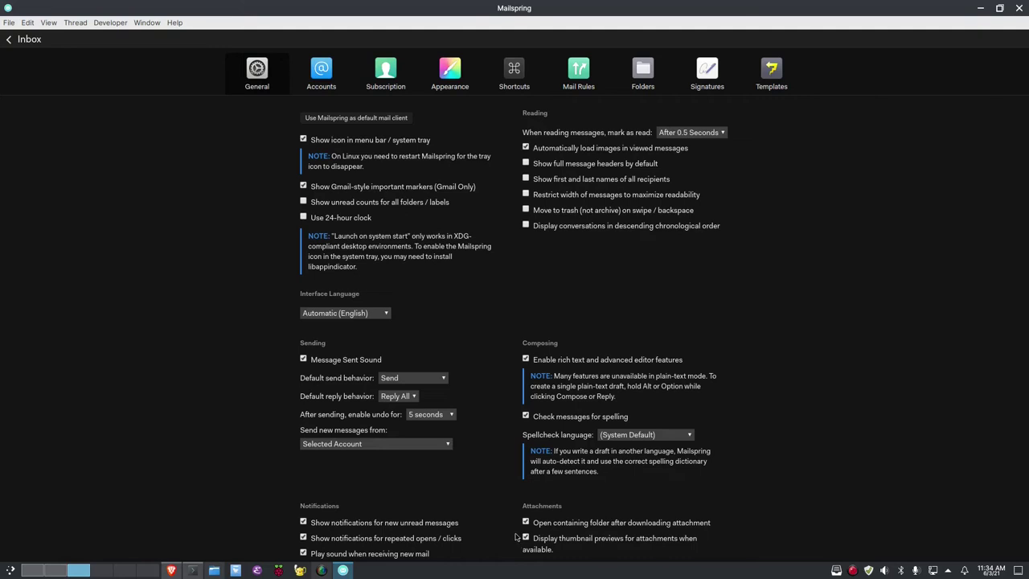
Turn off opening the folder after attachment downloads, then review the iCloud and IMAP account settings
click(527, 523)
click(321, 69)
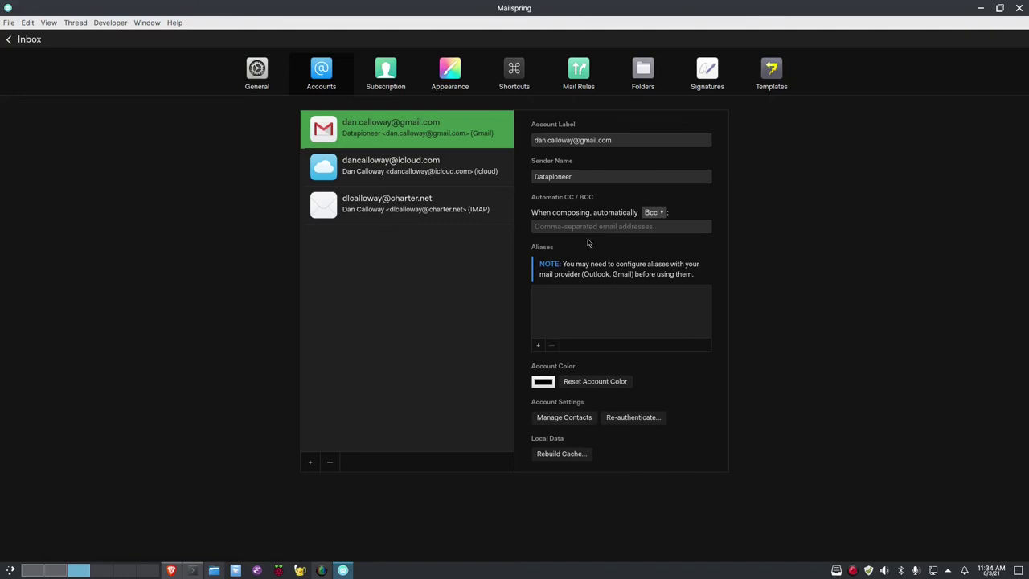
click(402, 173)
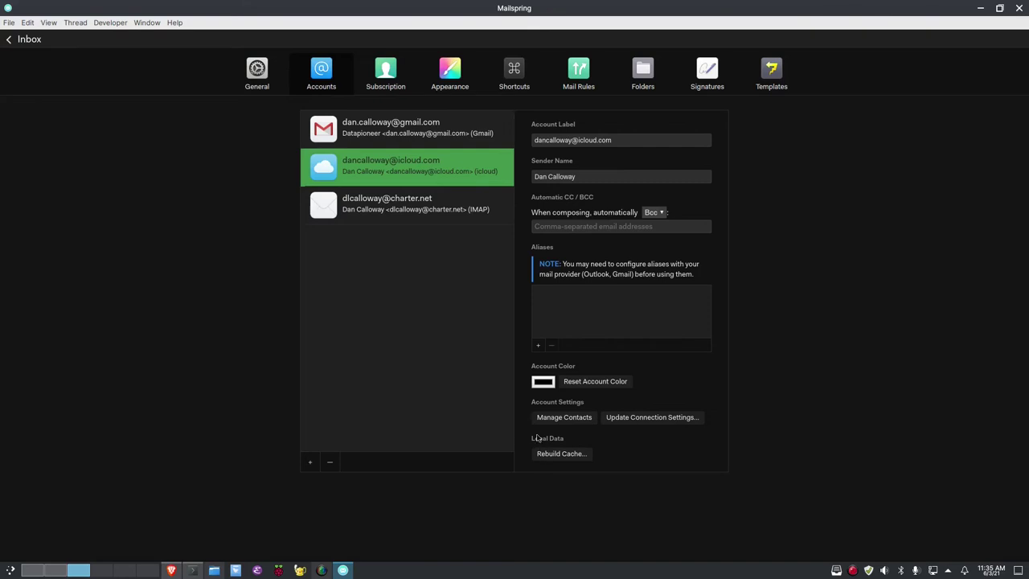
click(397, 207)
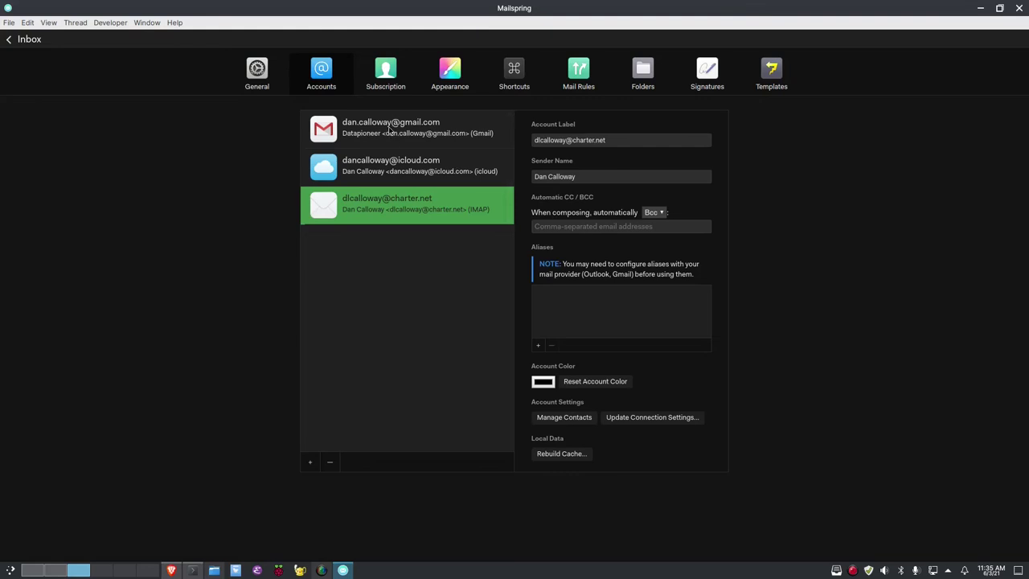
Recheck the iCloud and IMAP settings, then view the Basic plan and $8 Pro offer
click(384, 166)
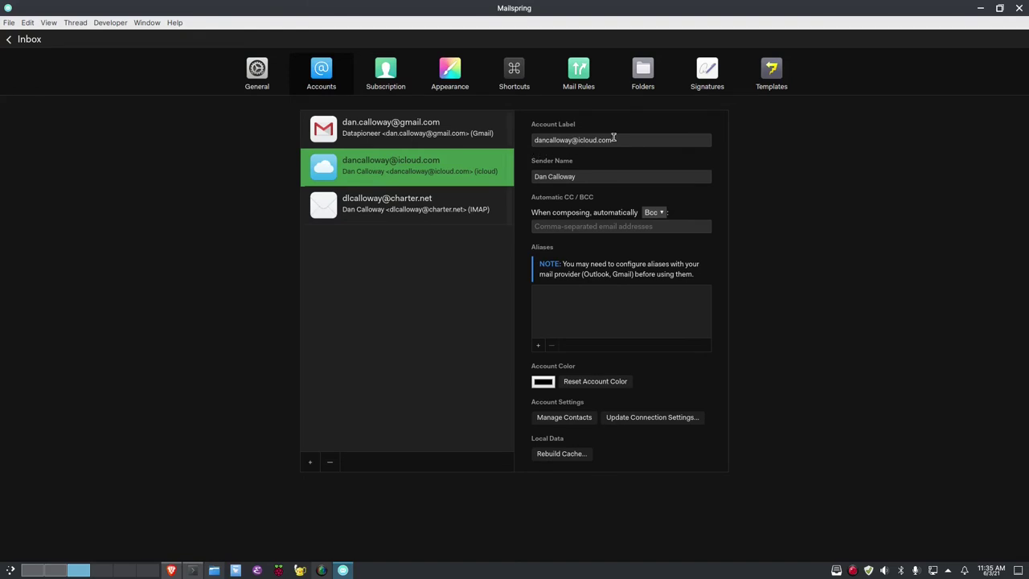
click(397, 216)
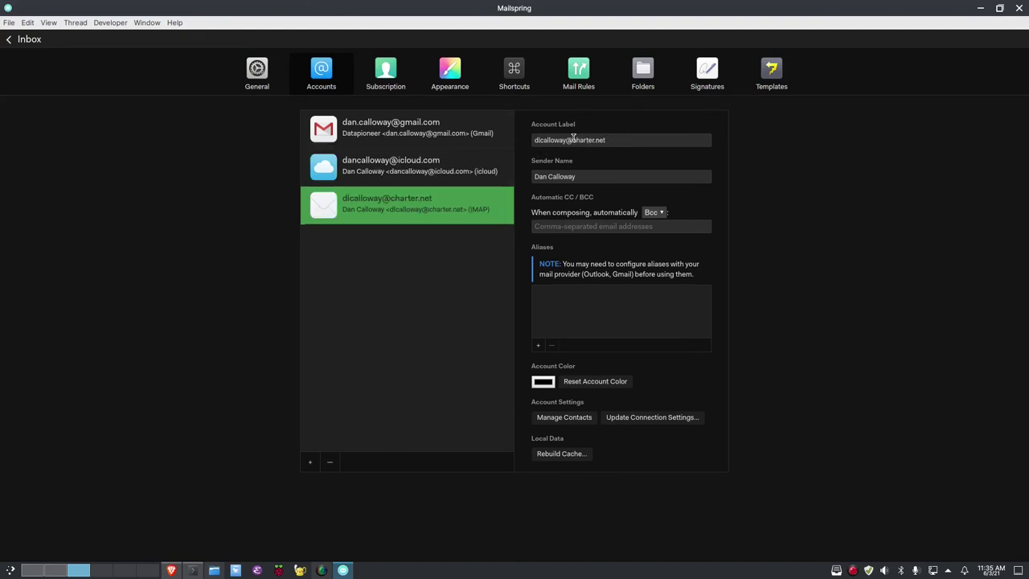
click(382, 72)
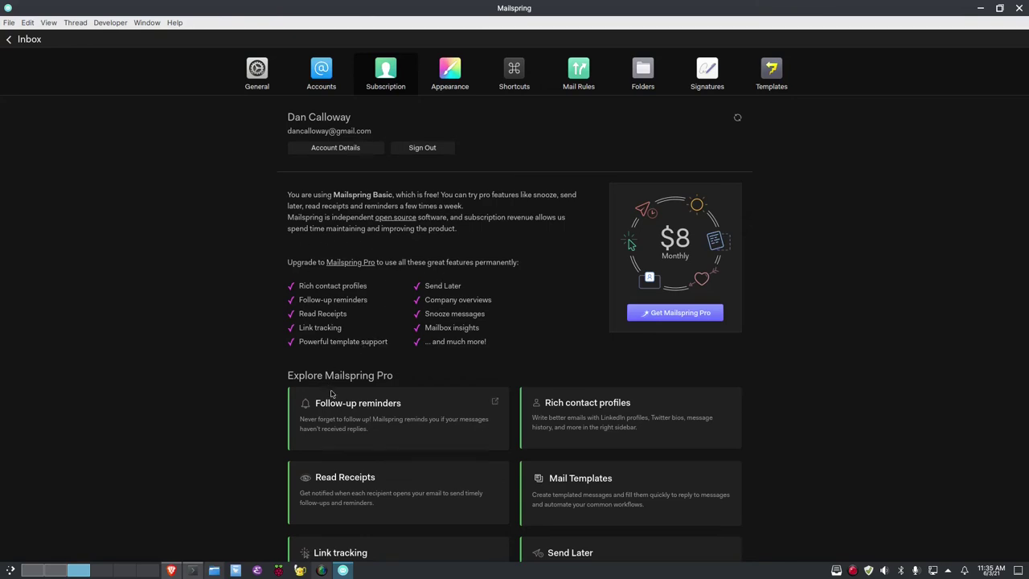
Scroll through the subscription details, then show the Appearance page with its Two Panel layout
scroll(345, 407, down, 1)
scroll(348, 410, down, 3)
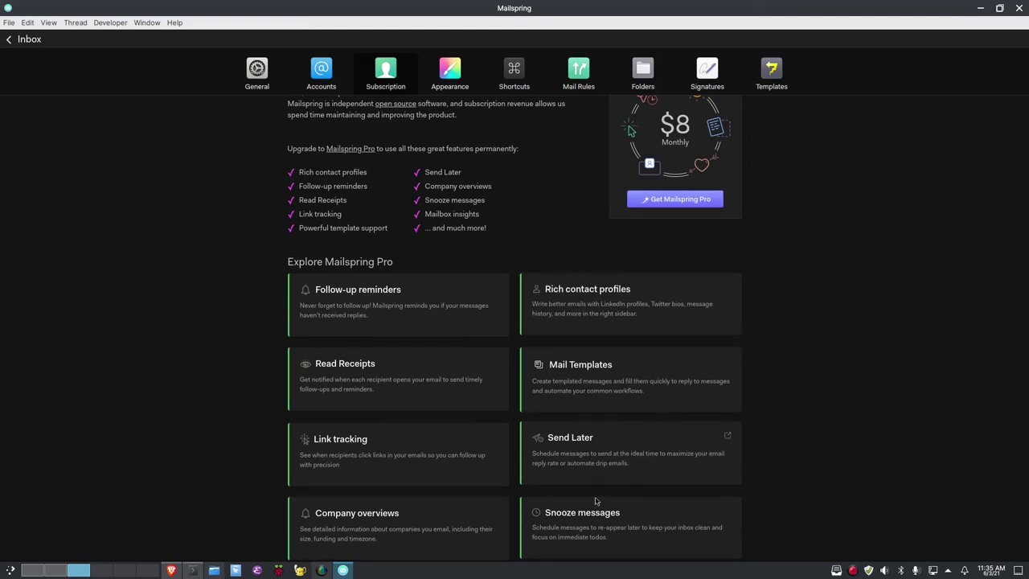
scroll(454, 241, up, 3)
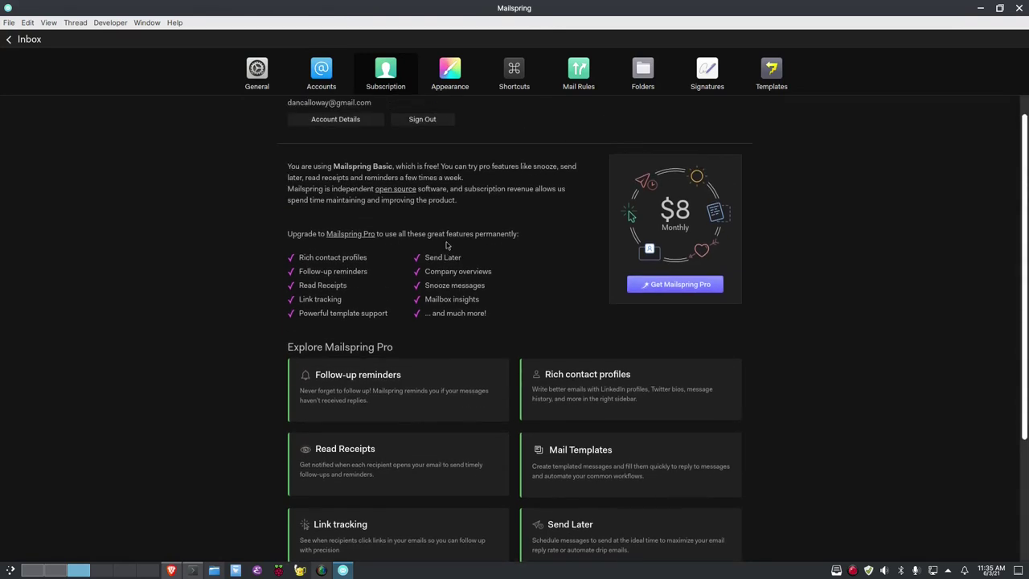
click(446, 62)
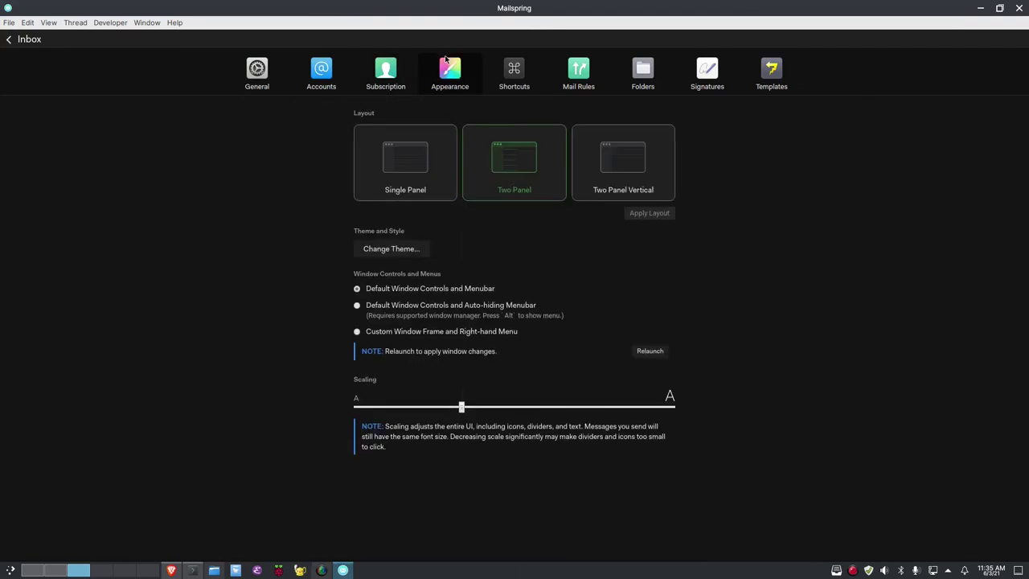
click(397, 175)
click(523, 161)
click(409, 175)
click(32, 40)
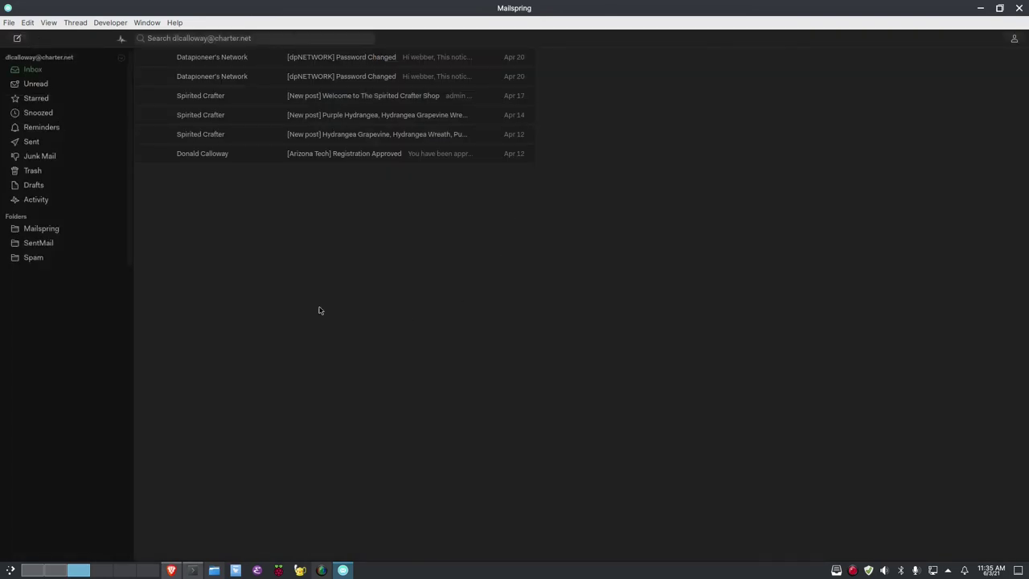
click(25, 23)
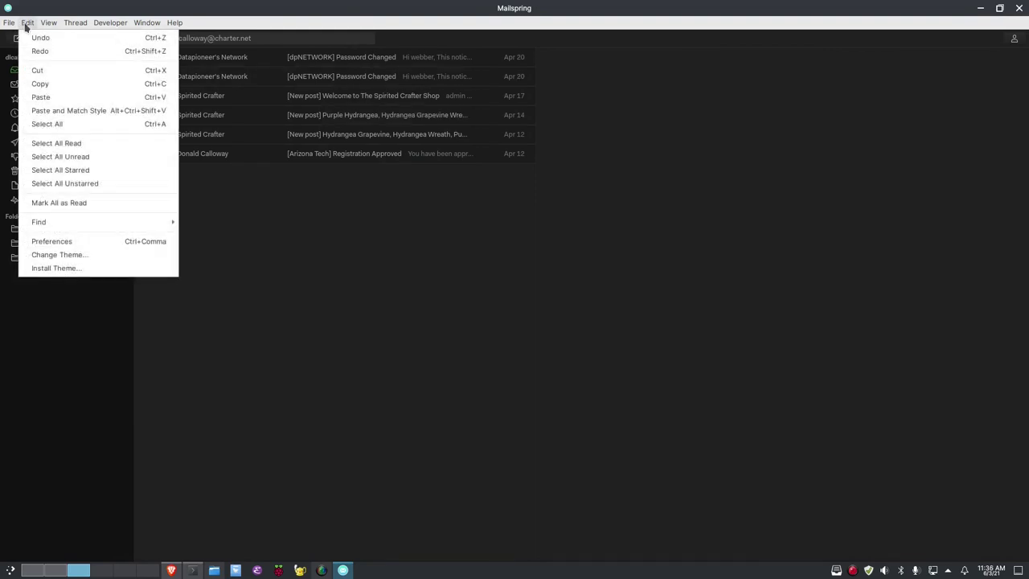
click(102, 242)
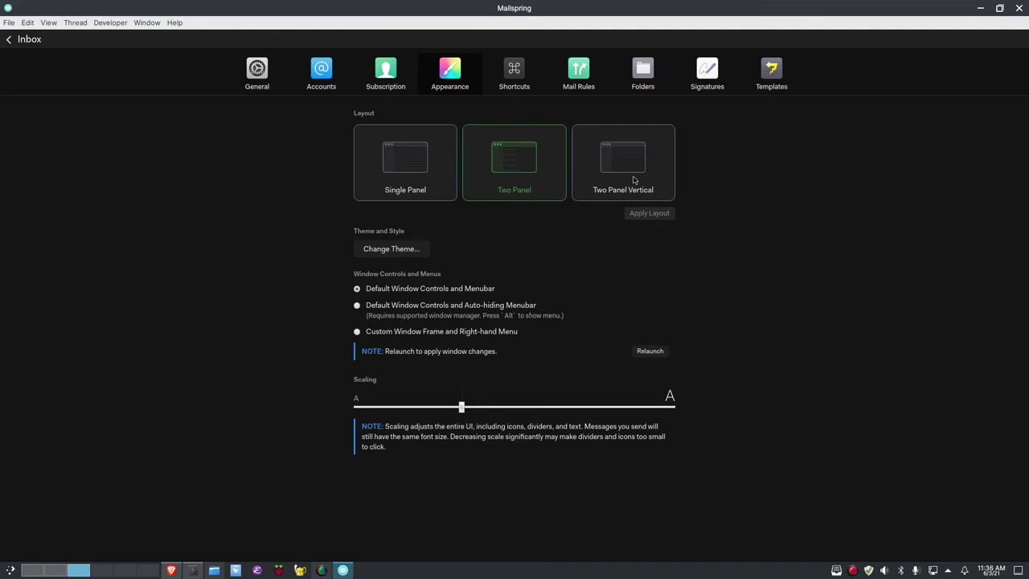
Try the Light, Darkside, Taiga and Ubuntu themes, ending on Ubuntu
click(390, 250)
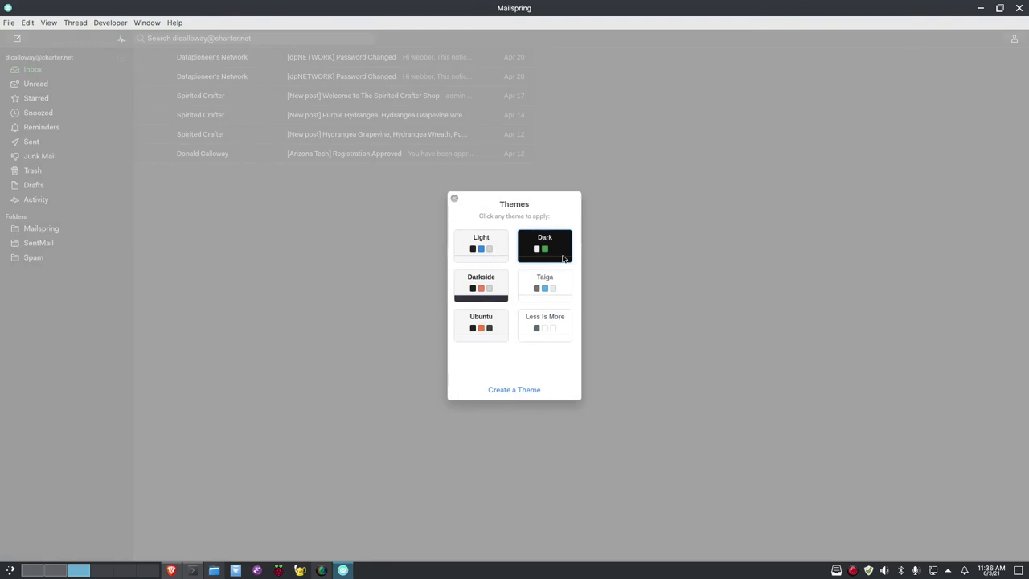
click(482, 255)
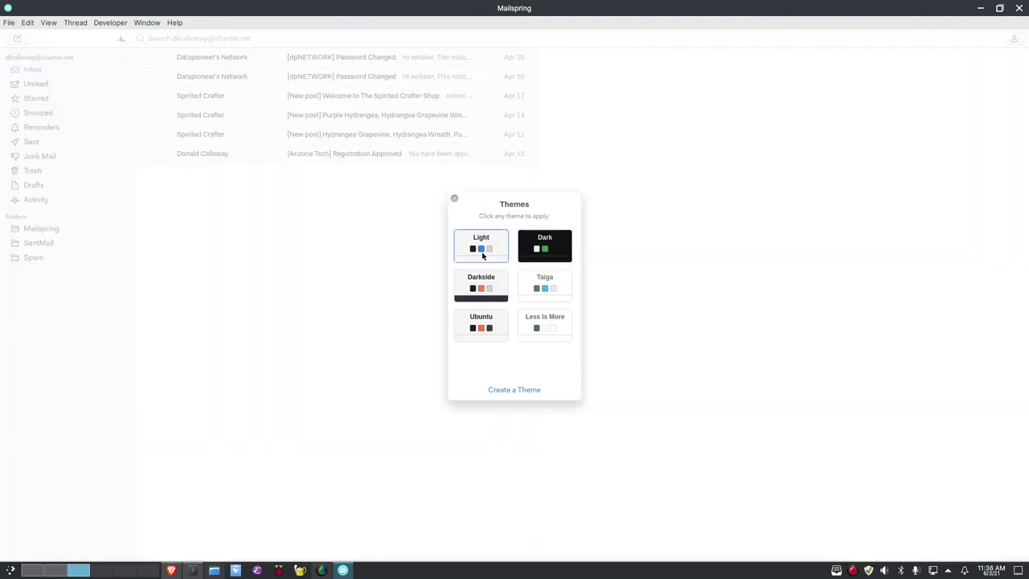
click(480, 298)
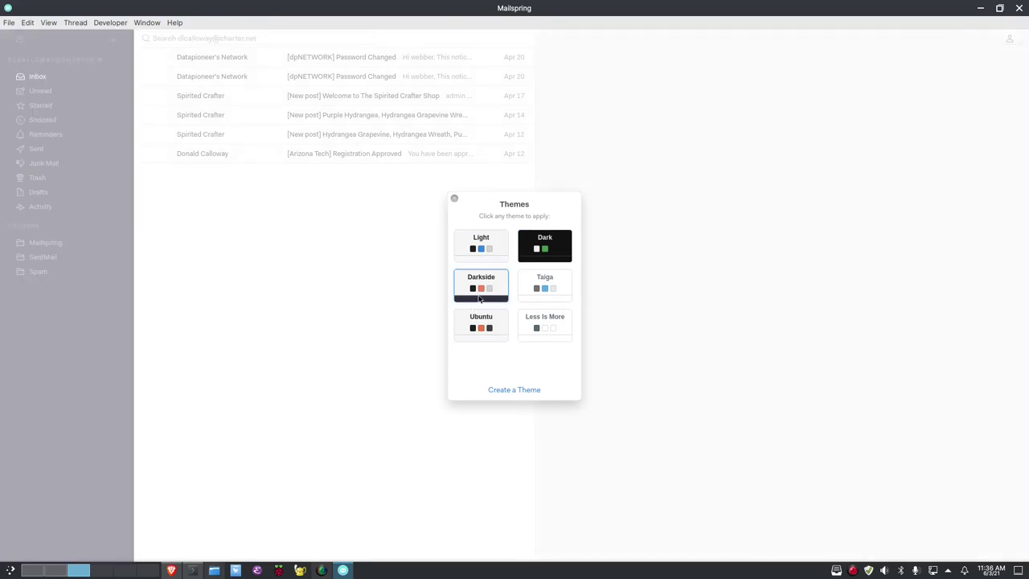
click(550, 296)
click(492, 328)
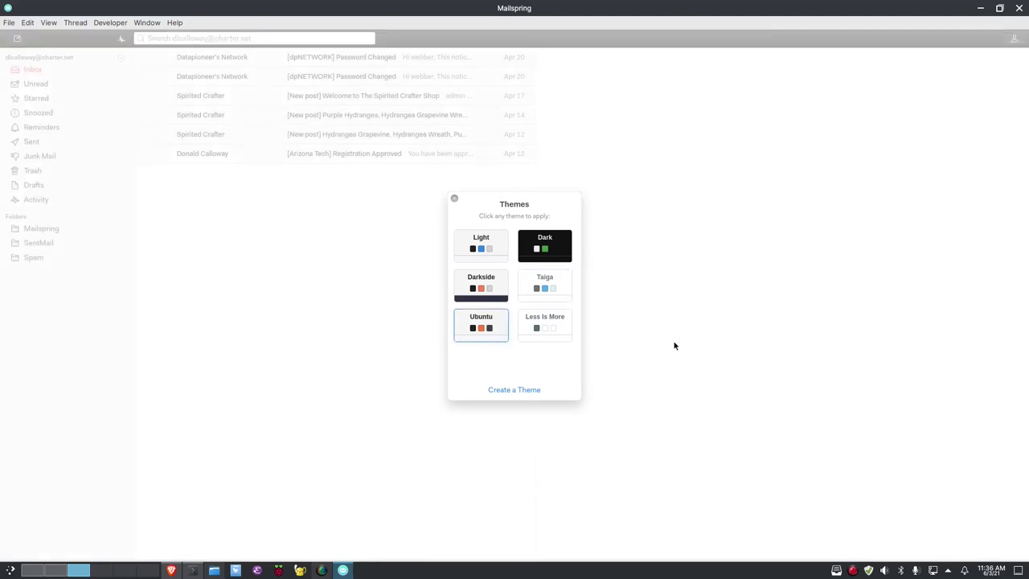
click(695, 348)
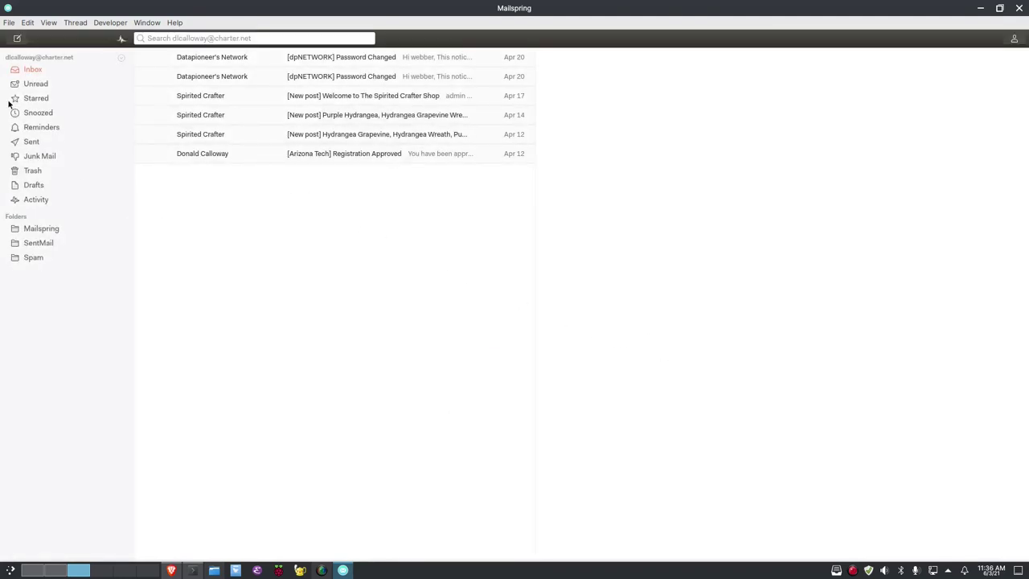
Switch back to the Dark theme through Edit > Change Theme
click(27, 24)
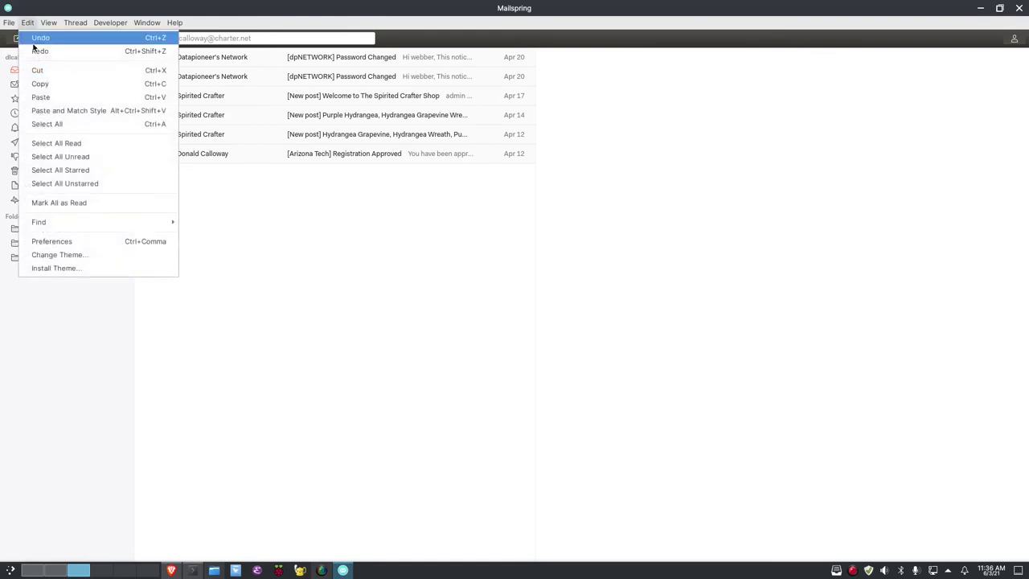
click(89, 243)
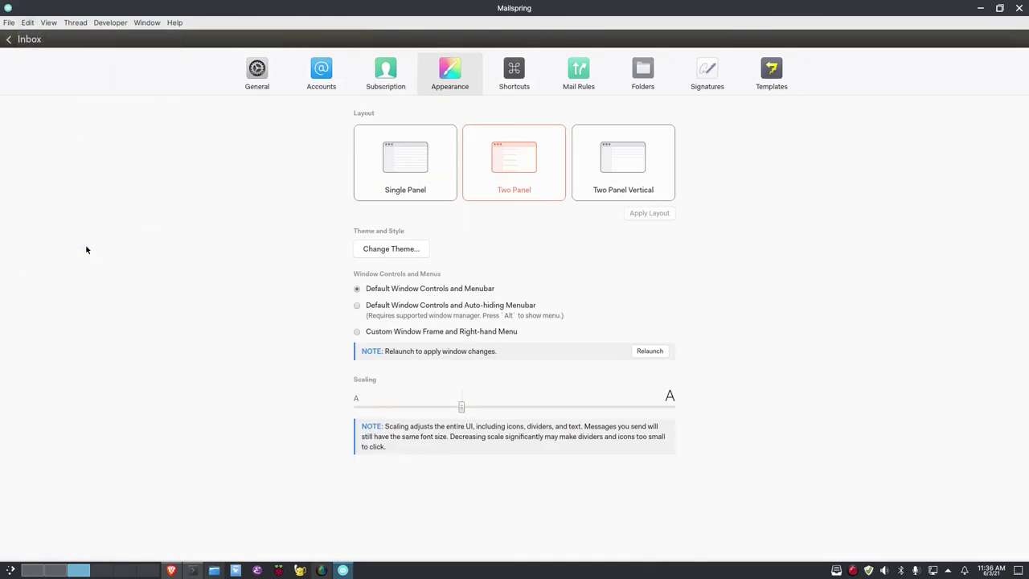
click(27, 22)
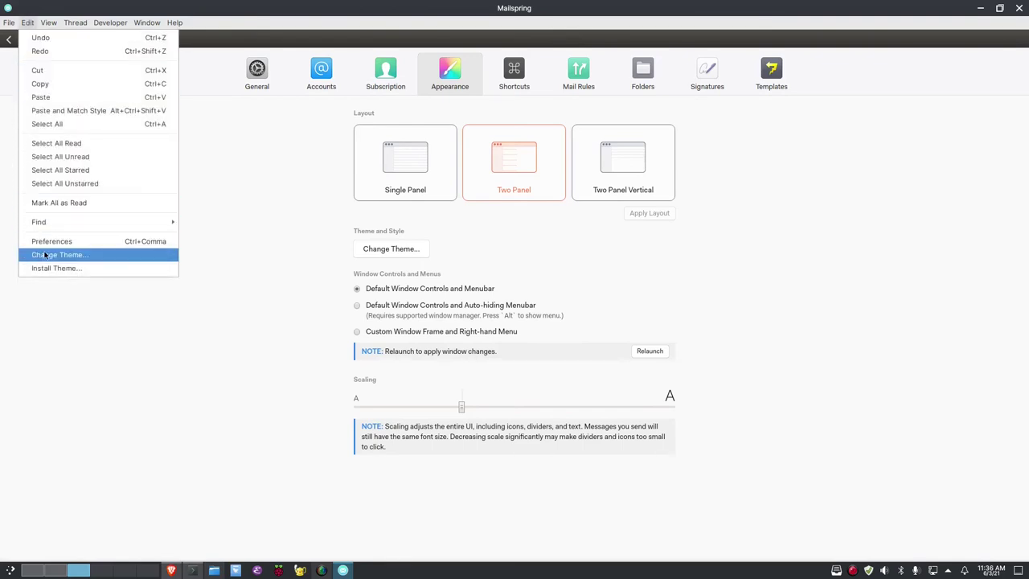
click(44, 254)
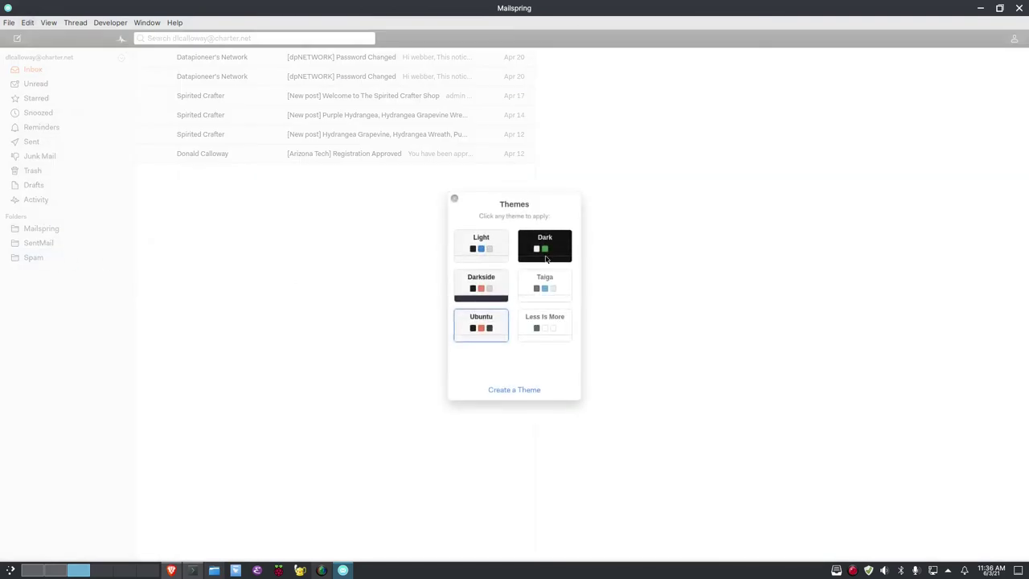
click(545, 258)
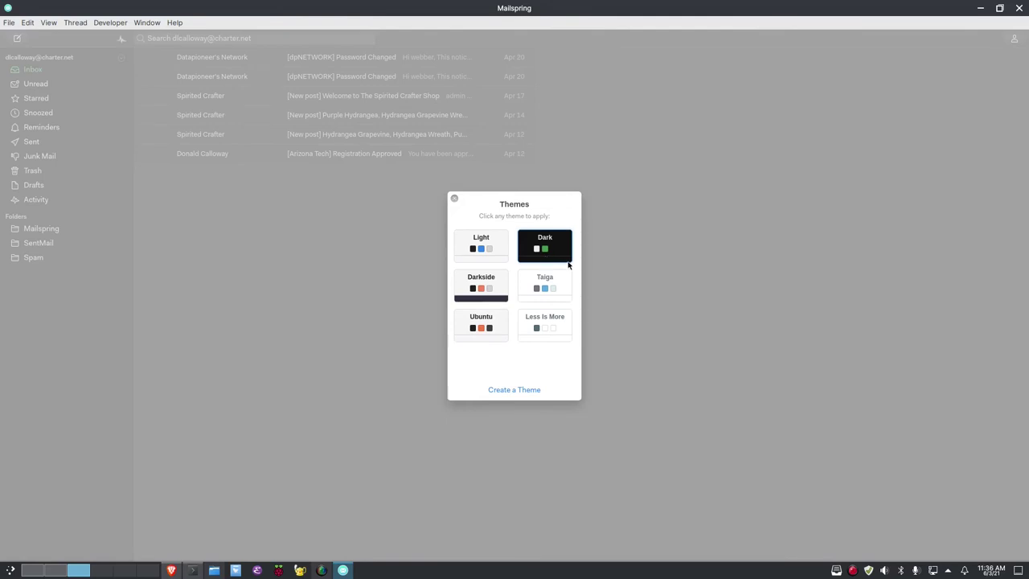
click(635, 302)
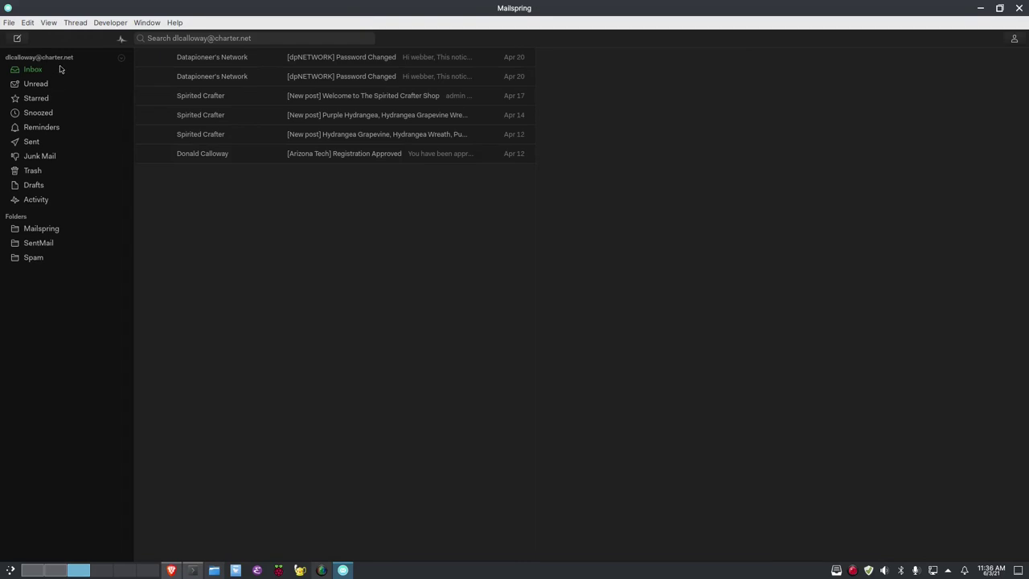
Browse the Shortcuts and Mail Rules preferences, then show all three accounts' folder mappings
click(30, 22)
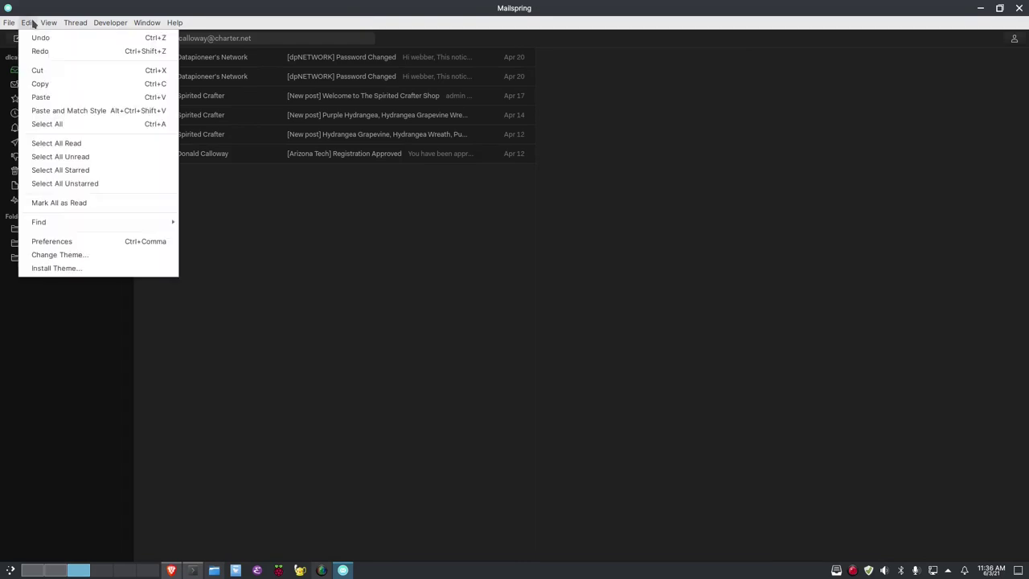
click(90, 242)
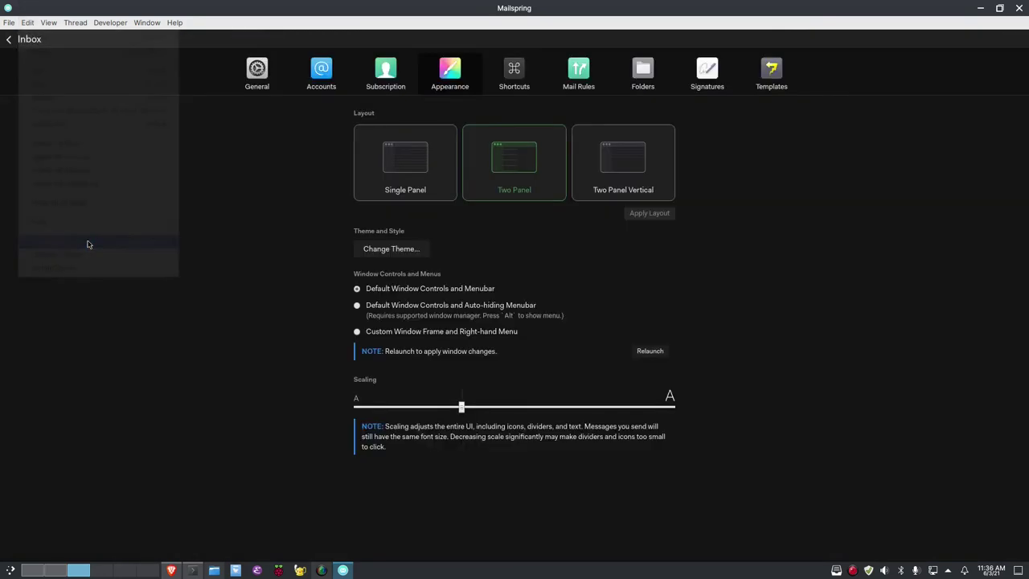
click(522, 77)
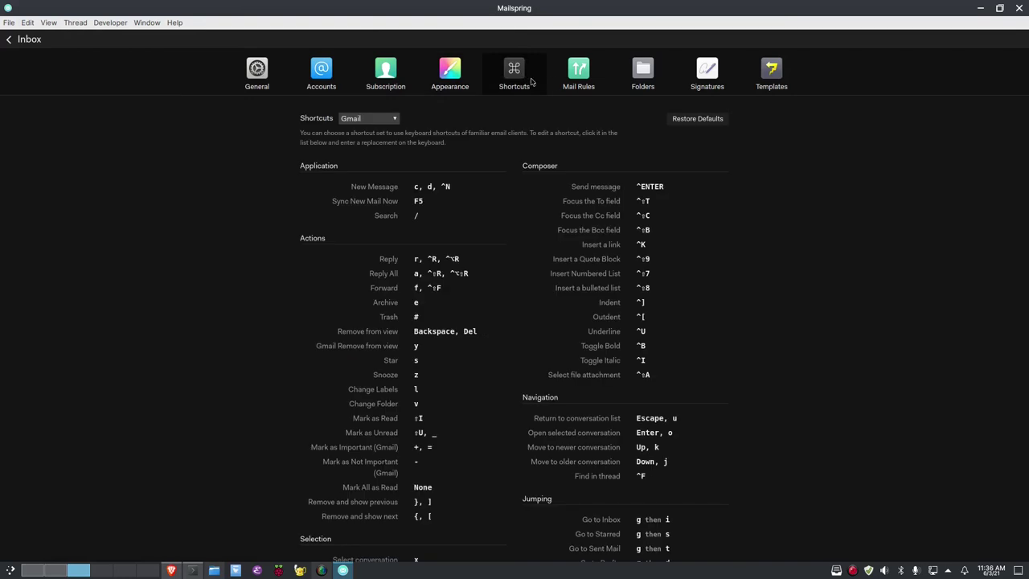
click(587, 81)
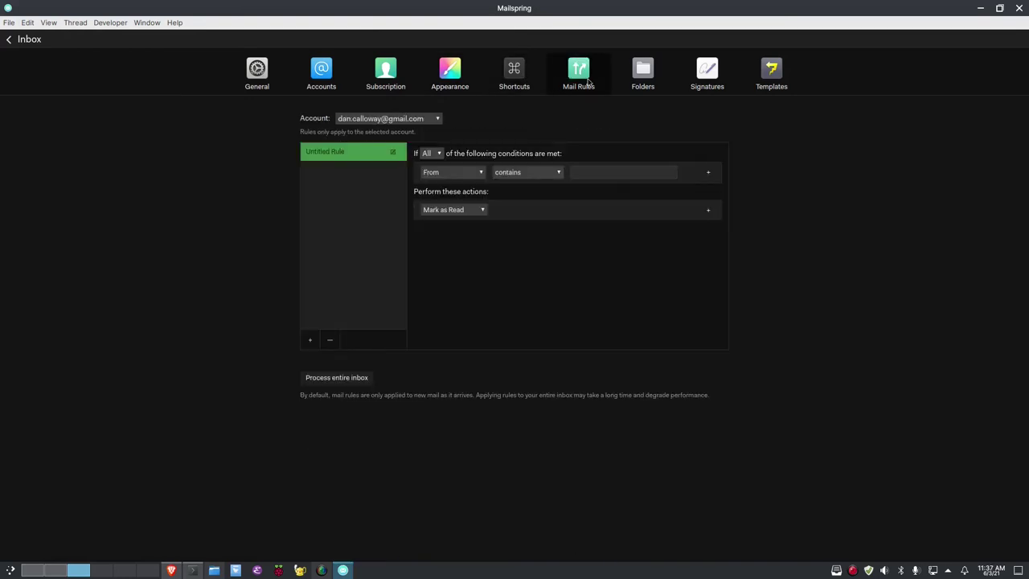
click(523, 80)
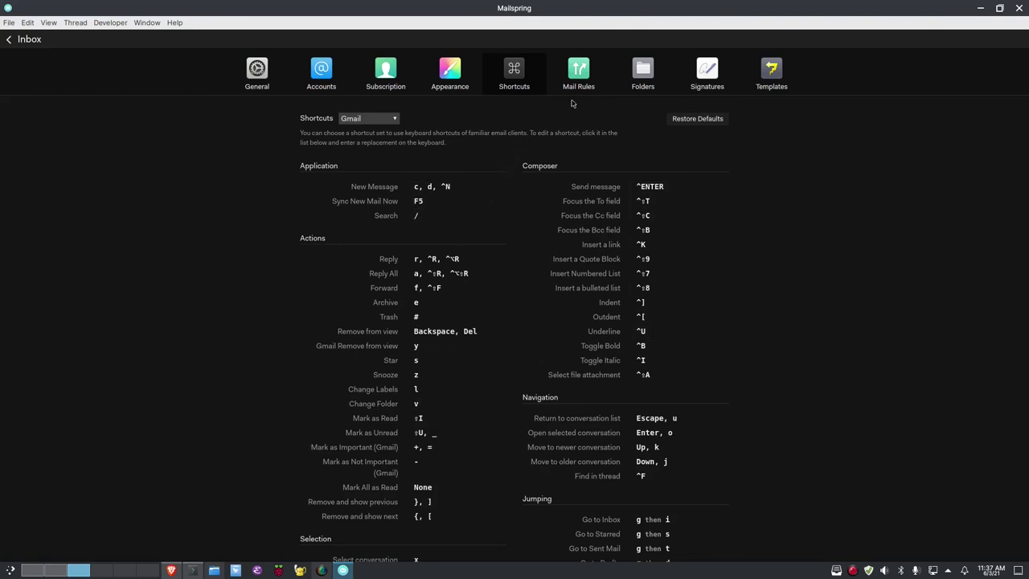
click(644, 81)
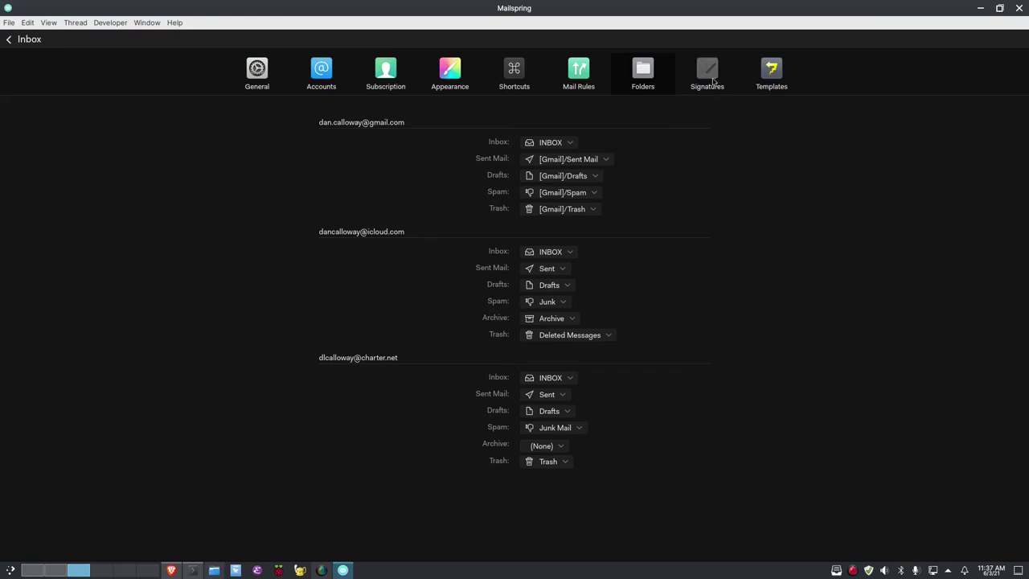
Extend the Default signature to the third account in Signatures, then go back to the Inbox
click(710, 79)
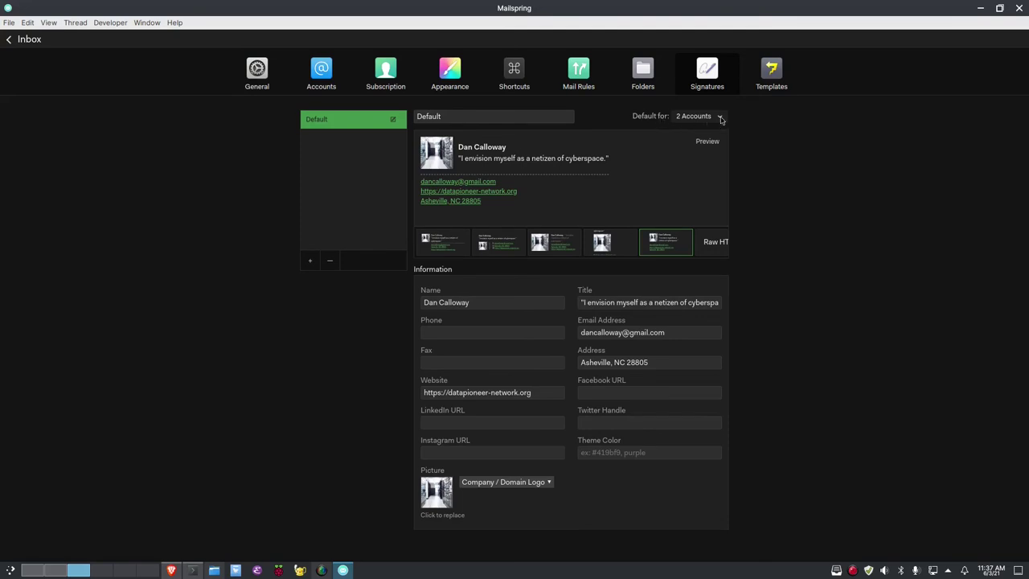
click(720, 119)
click(711, 163)
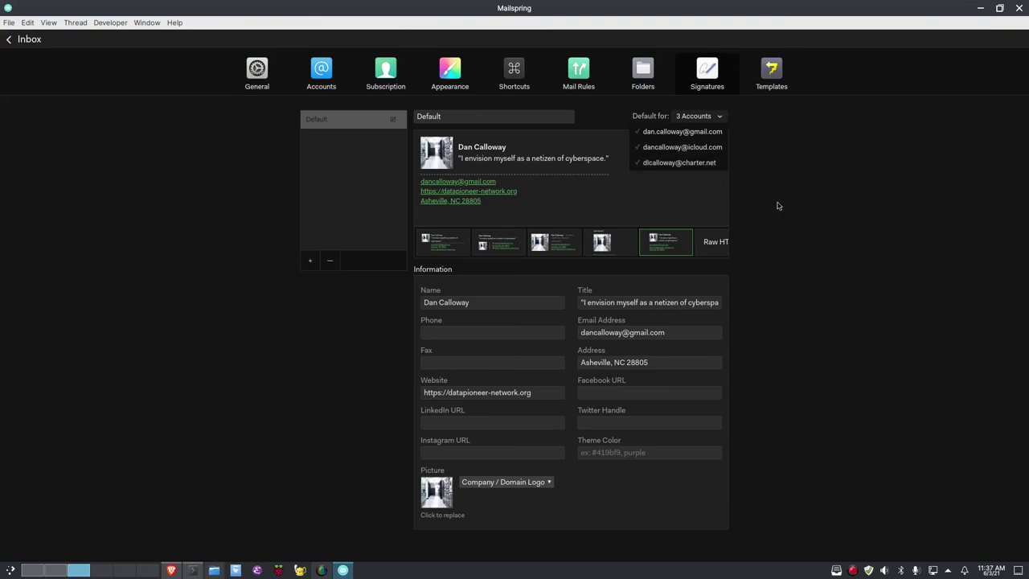
click(777, 206)
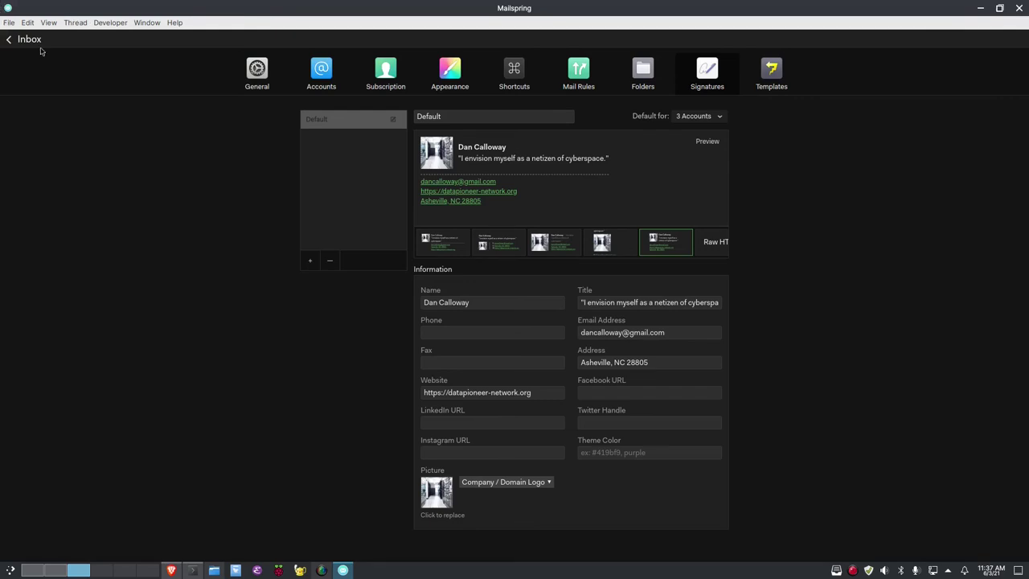
click(30, 39)
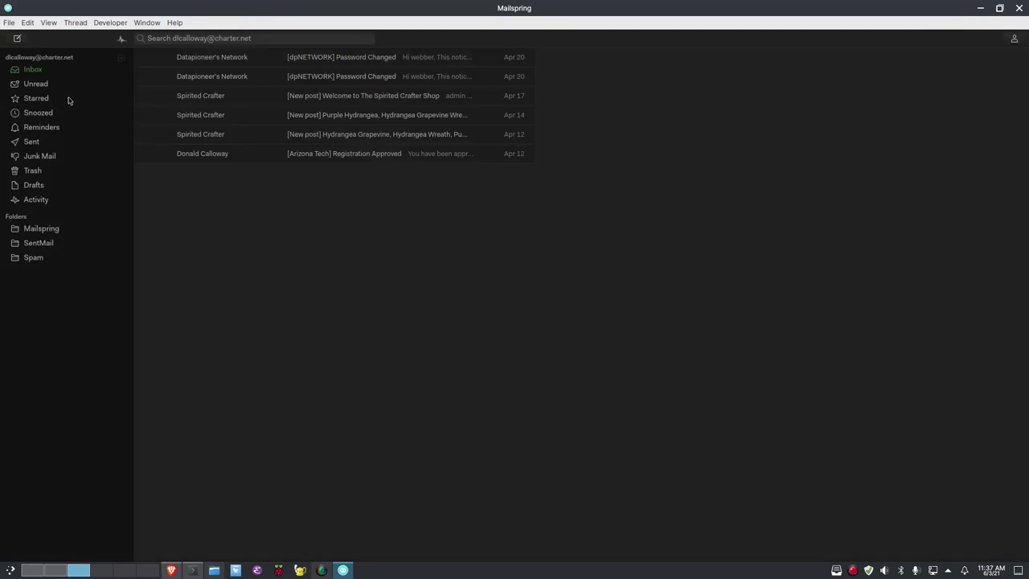
Compose a new Charter.net message and check the Default signature appears in the draft
click(18, 39)
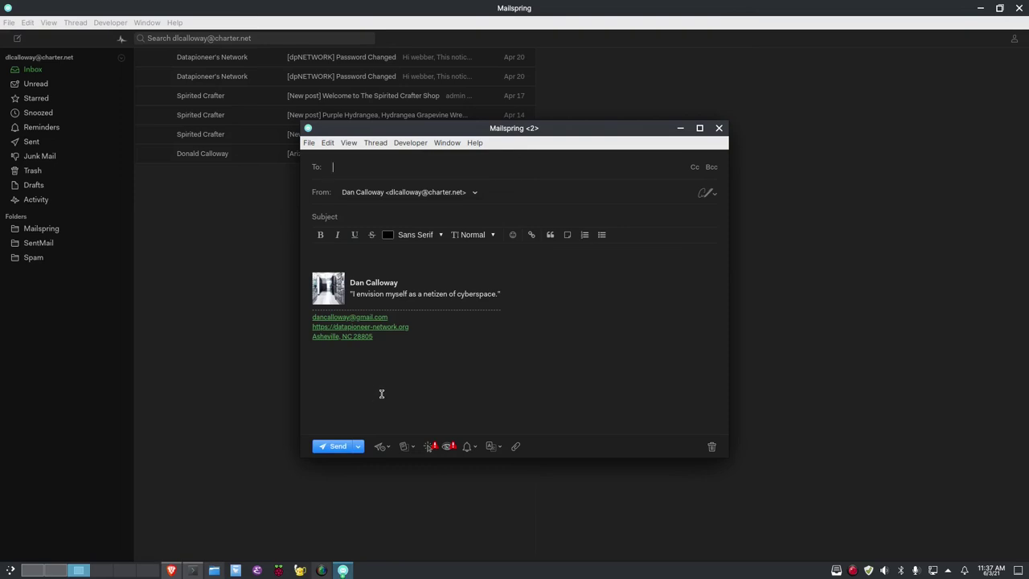
mouse_move(441, 298)
click(720, 129)
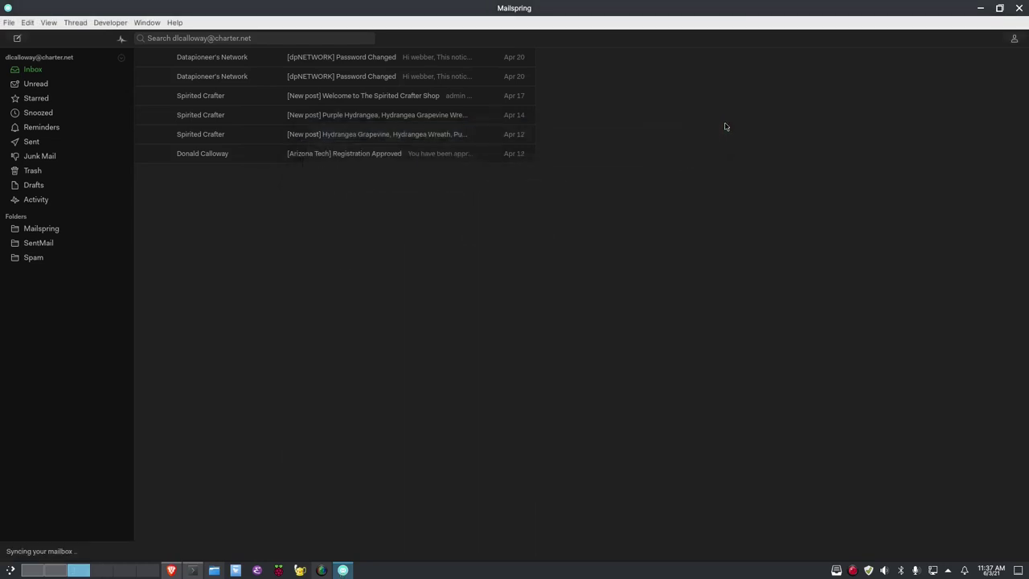
click(53, 24)
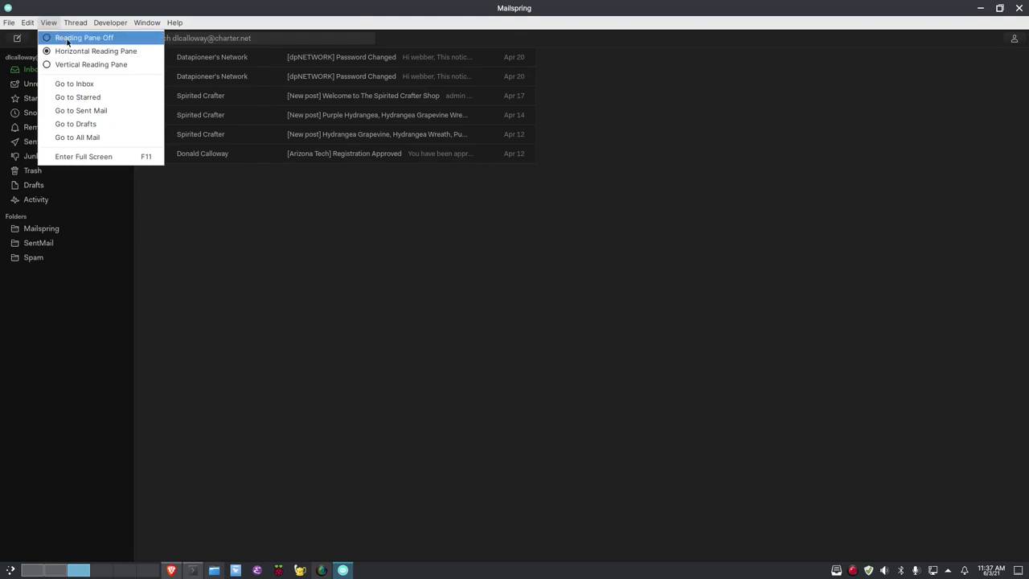
click(68, 39)
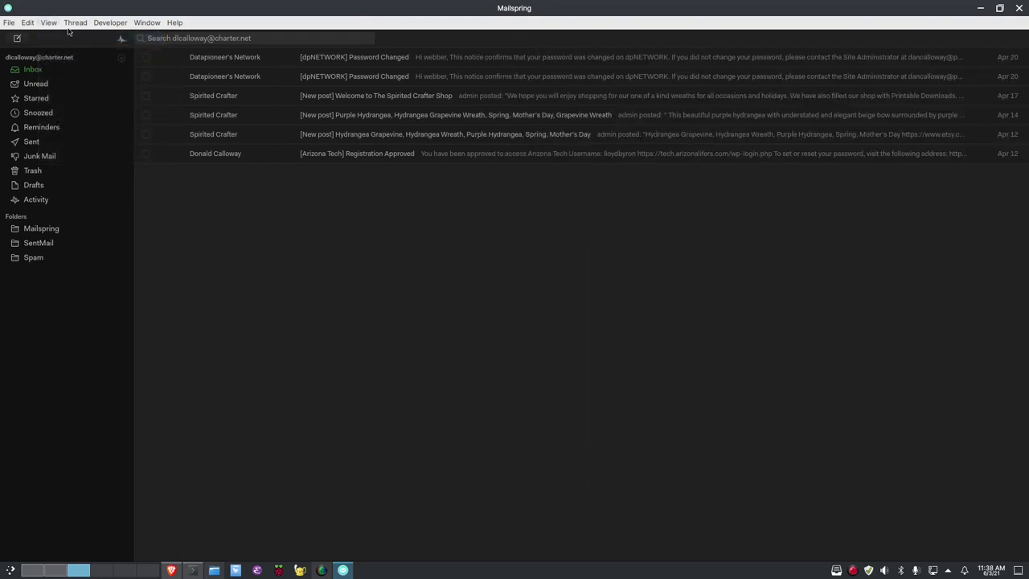
click(51, 23)
click(63, 50)
click(53, 23)
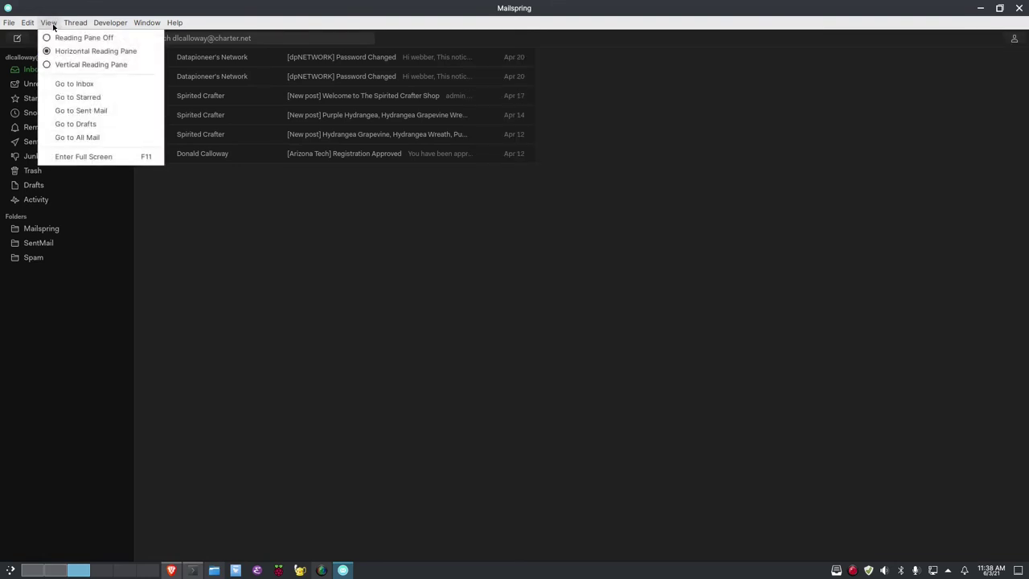
click(72, 68)
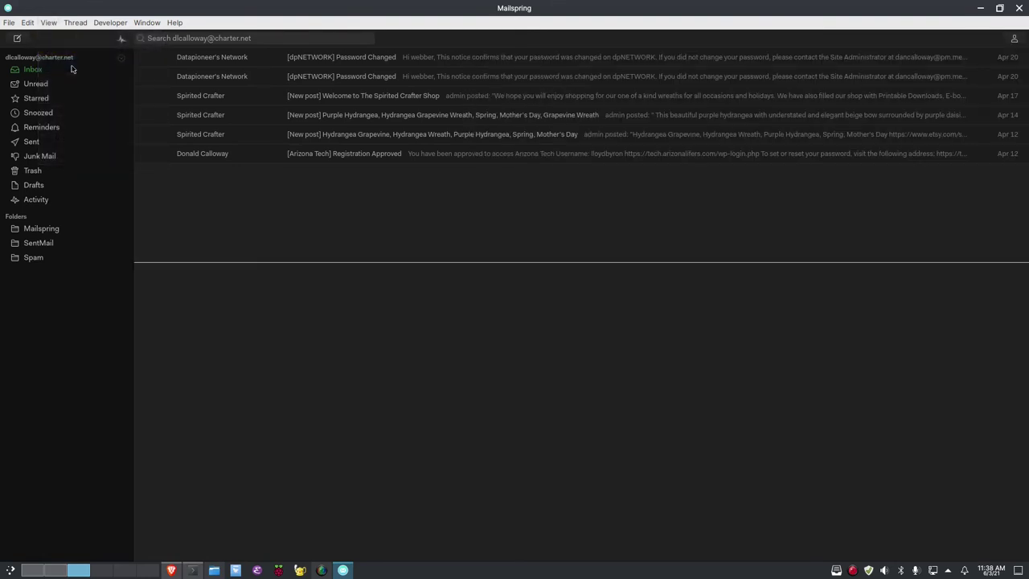
click(53, 24)
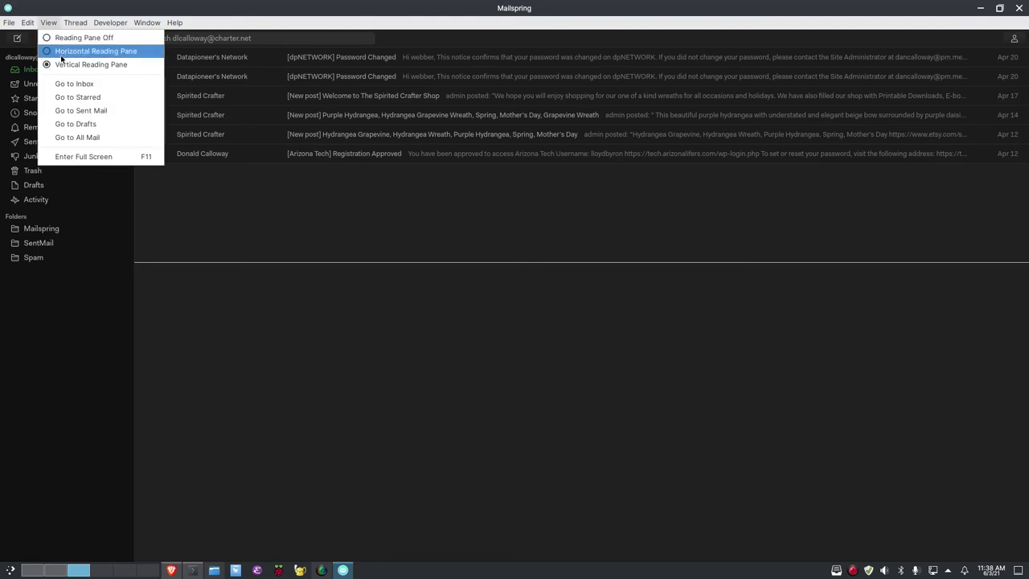
click(66, 52)
click(49, 23)
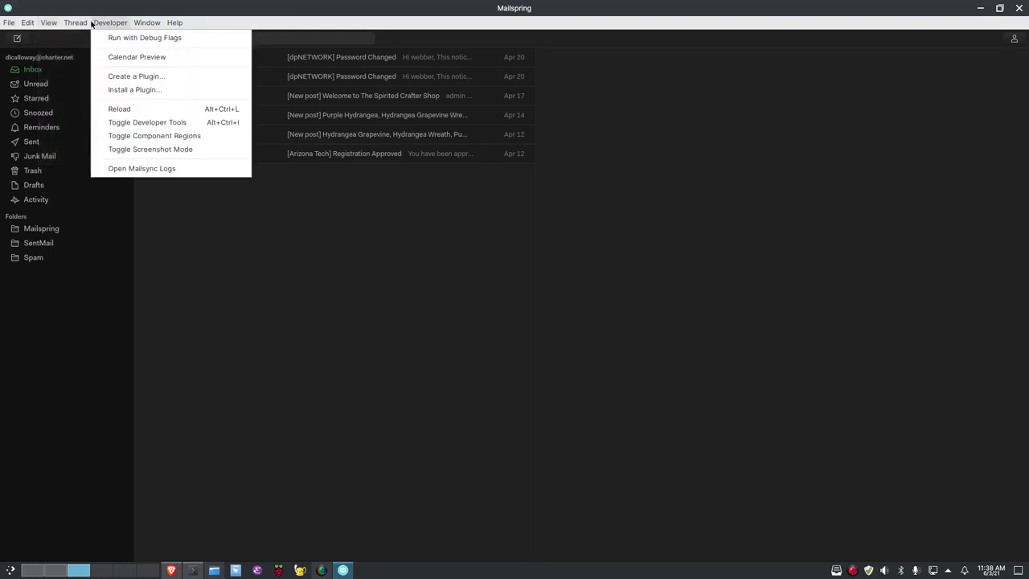
Show the Window menu's list of connected accounts
mouse_move(83, 24)
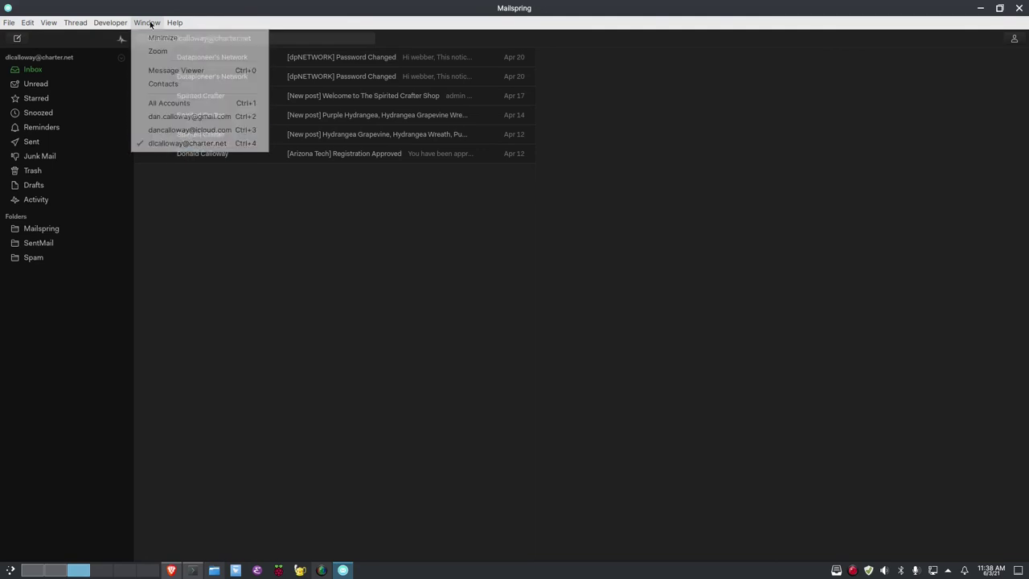
Switch to the Gmail inbox and launch Mailspring Help online
click(164, 120)
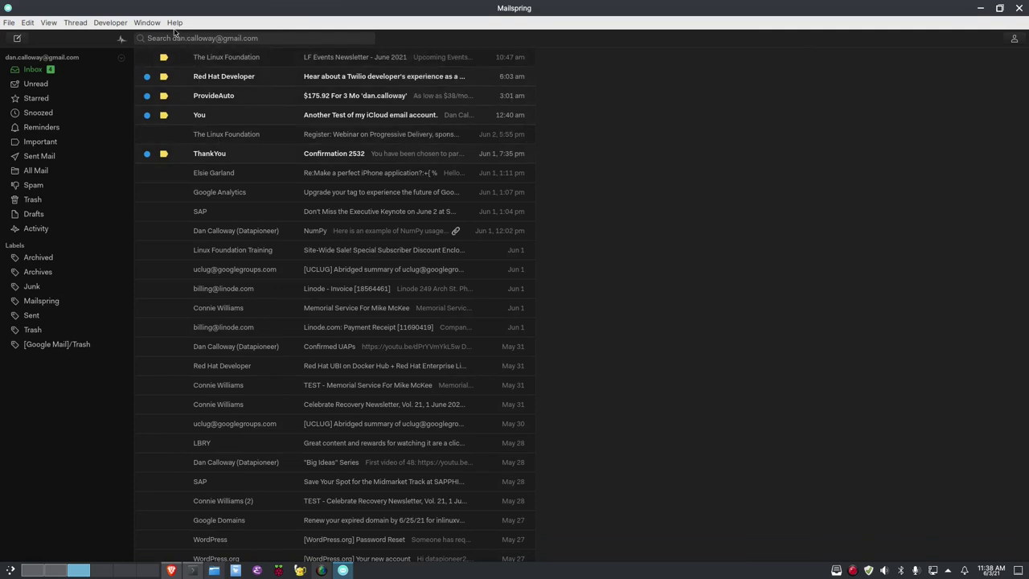
click(176, 23)
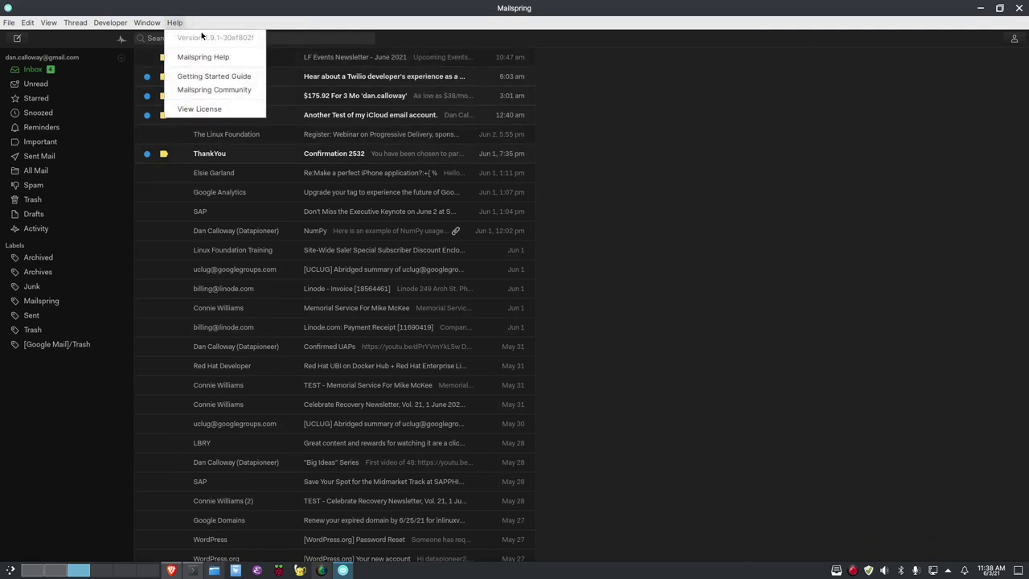
click(205, 58)
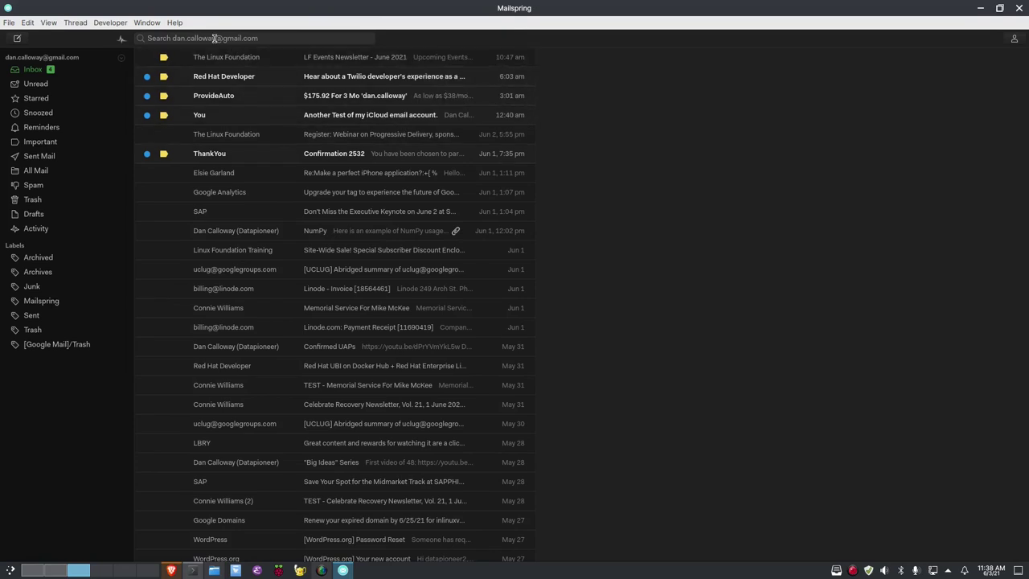
Preview the mail search syntax hints, then view the help docs in Brave
click(240, 37)
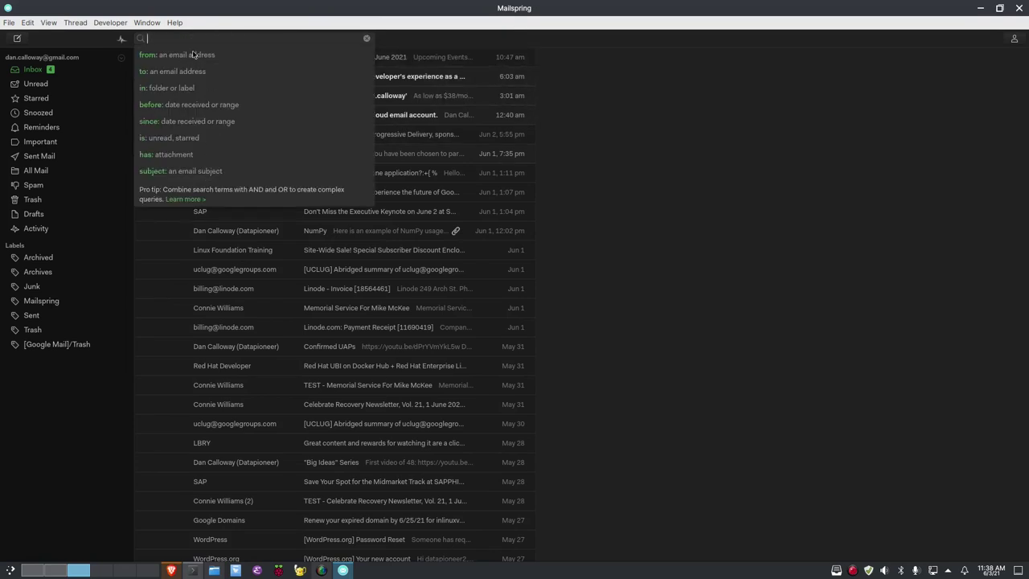
click(611, 191)
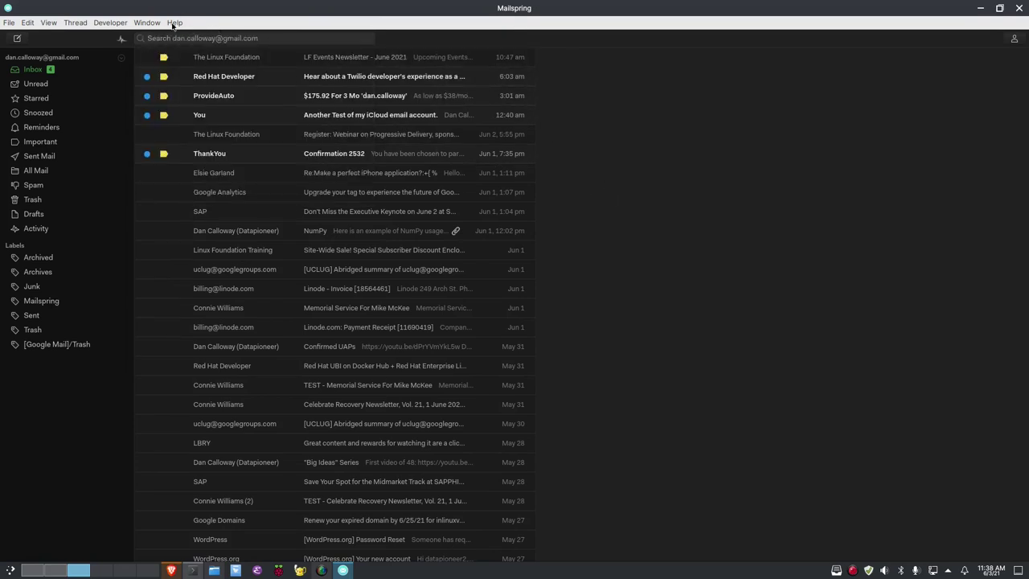
click(167, 571)
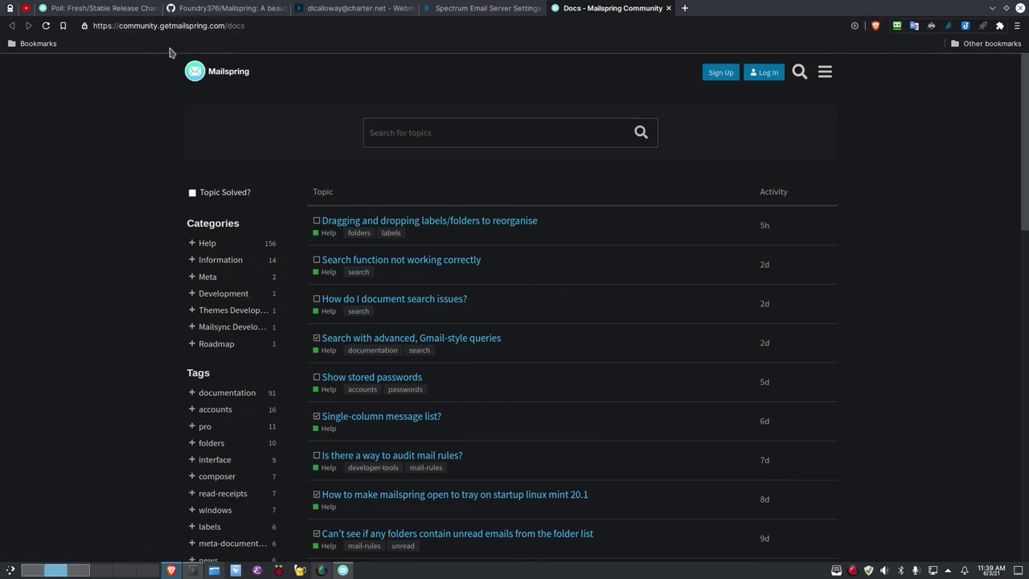
Leave the Community Docs page and return to Mailspring's Gmail inbox
key(ctrl+F3)
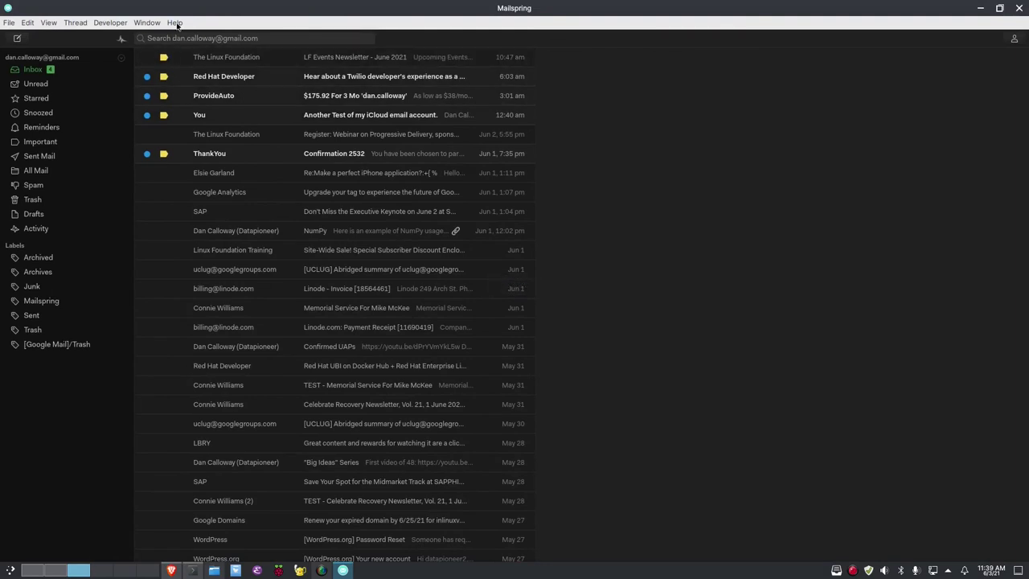
Launch the Getting Started Guide from Help and view the Quick Start Guide in Brave
click(175, 24)
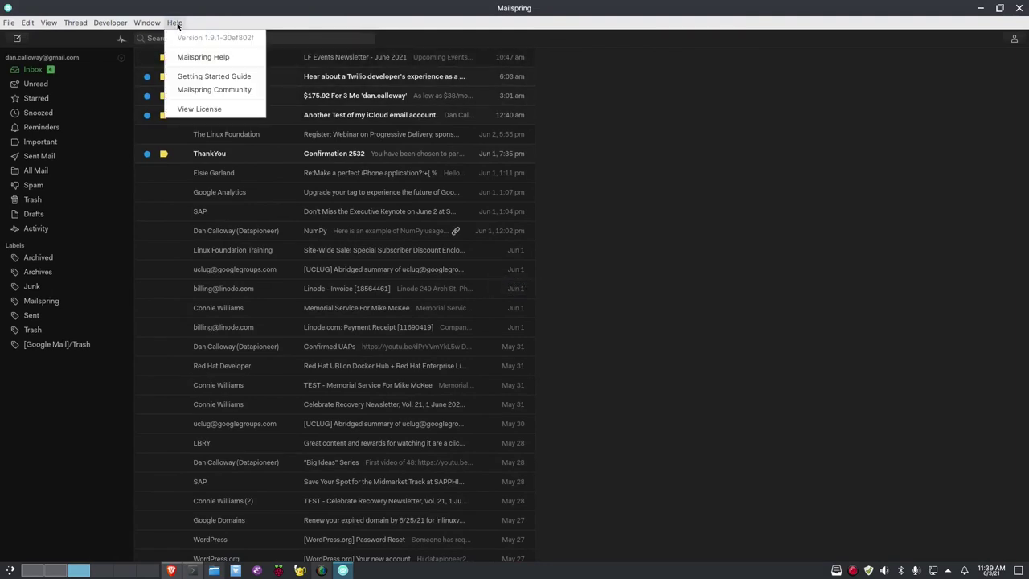
click(195, 83)
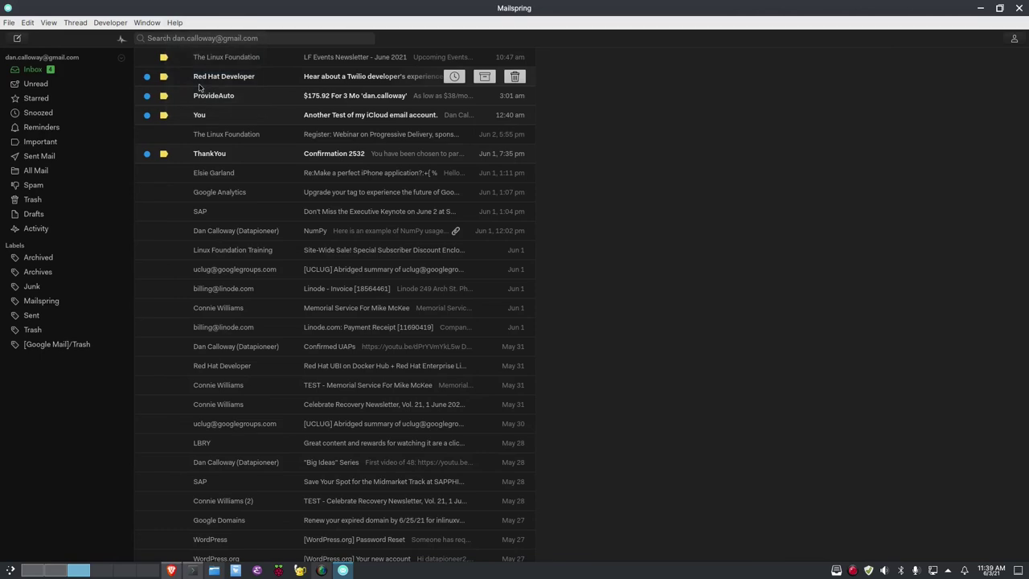
click(172, 570)
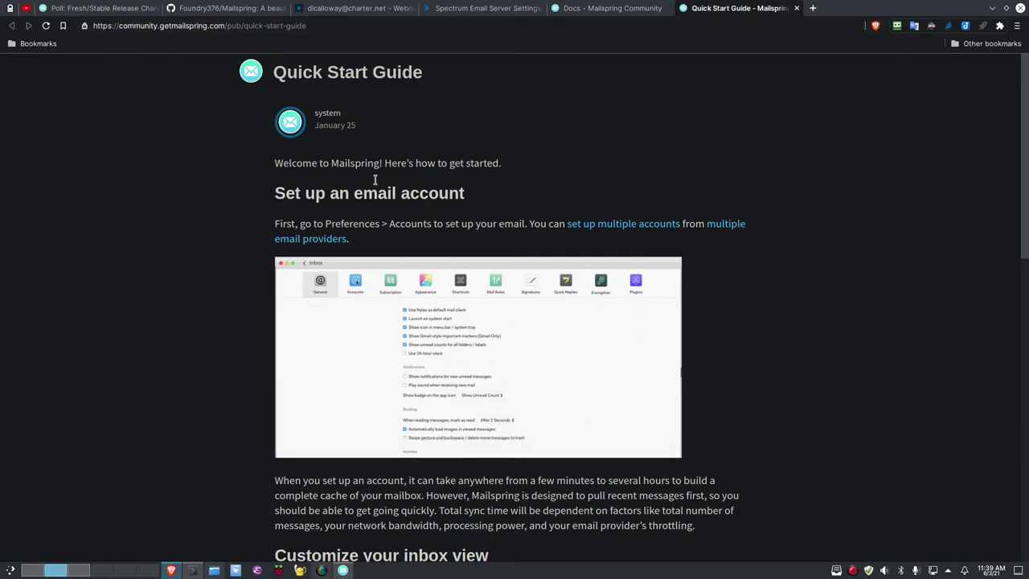
Read the Quick Start Guide through Pro Features to Dig Deeper, then return to Mailspring
scroll(348, 320, down, 2)
scroll(348, 320, down, 5)
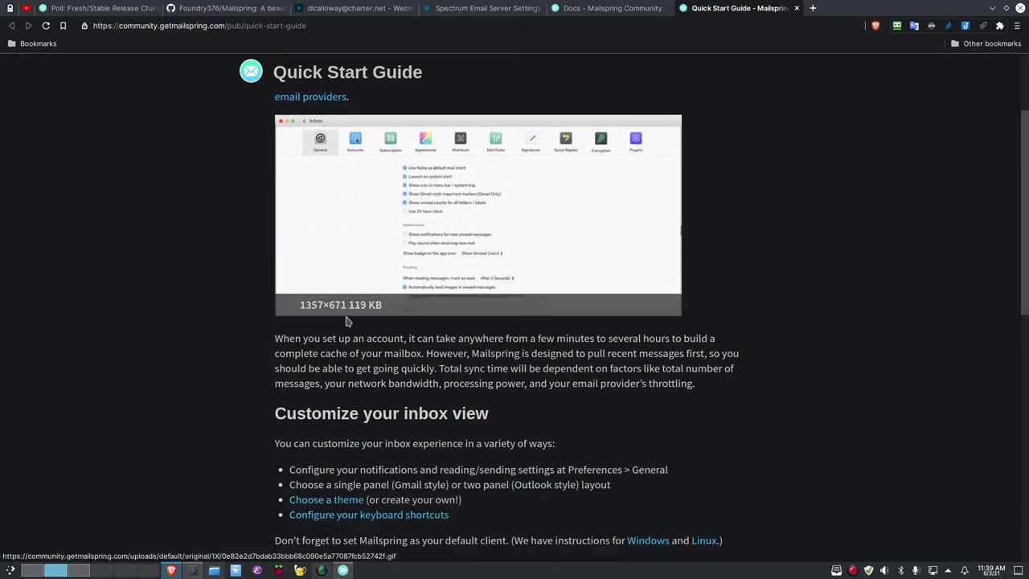
scroll(338, 325, down, 2)
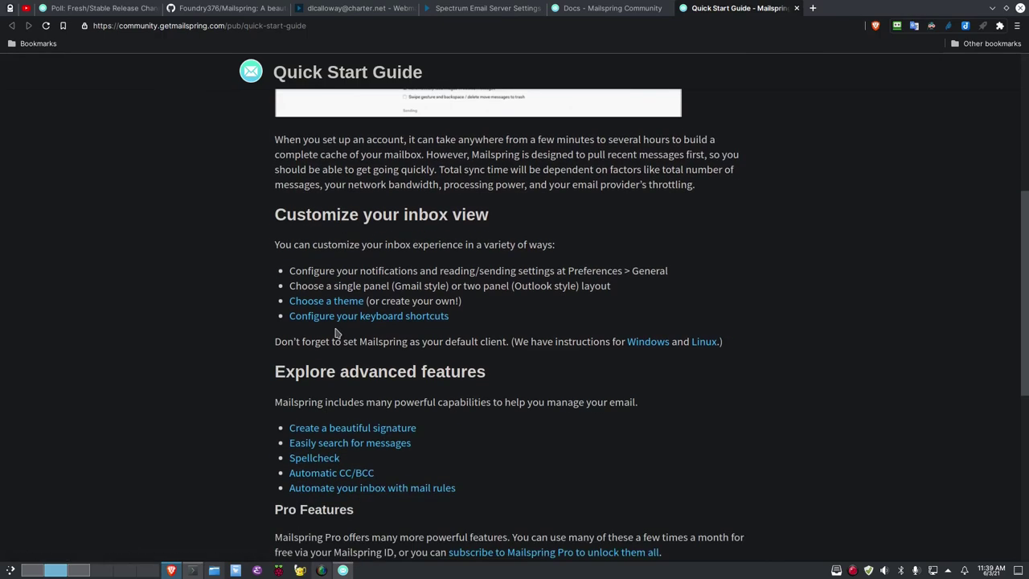
scroll(336, 332, down, 3)
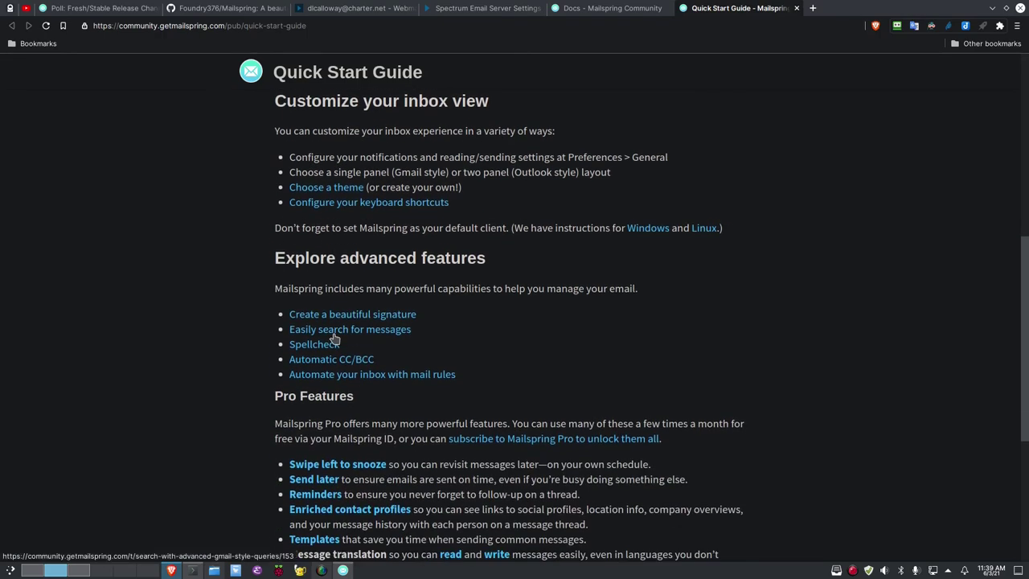
scroll(335, 338, down, 6)
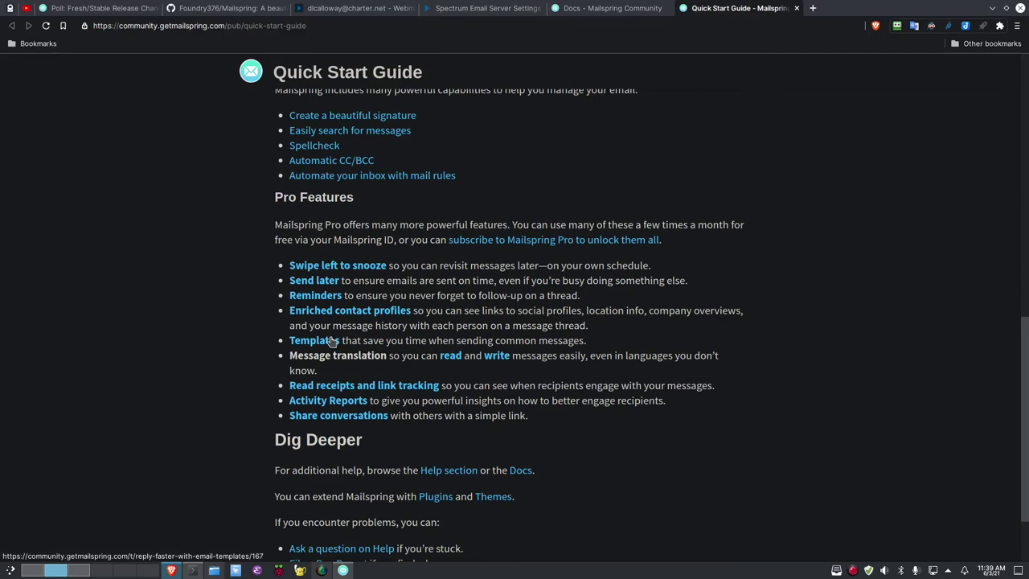
scroll(328, 344, down, 2)
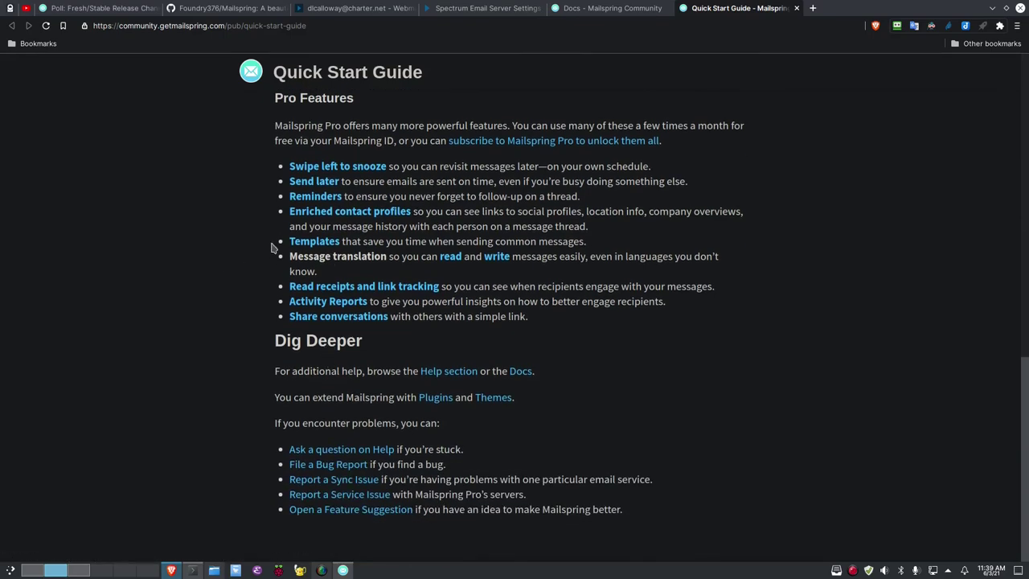
click(343, 570)
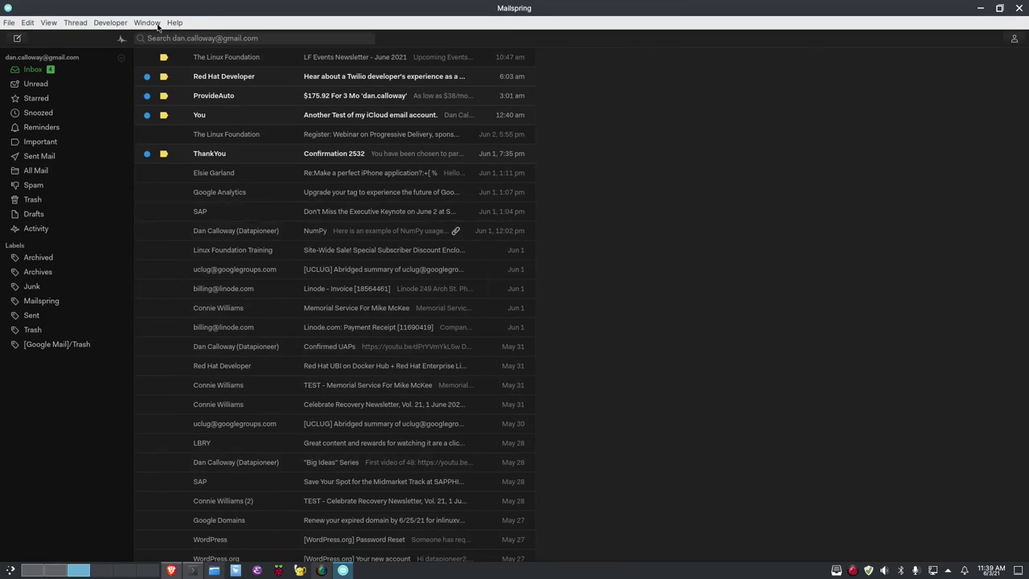
Launch the Mailspring Community forum from the Help menu
click(176, 24)
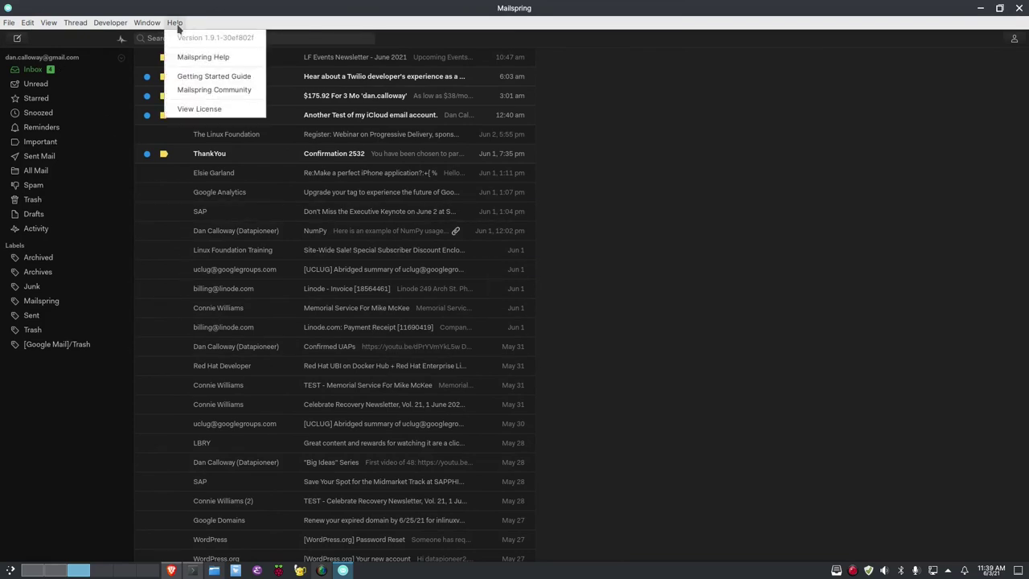
click(207, 90)
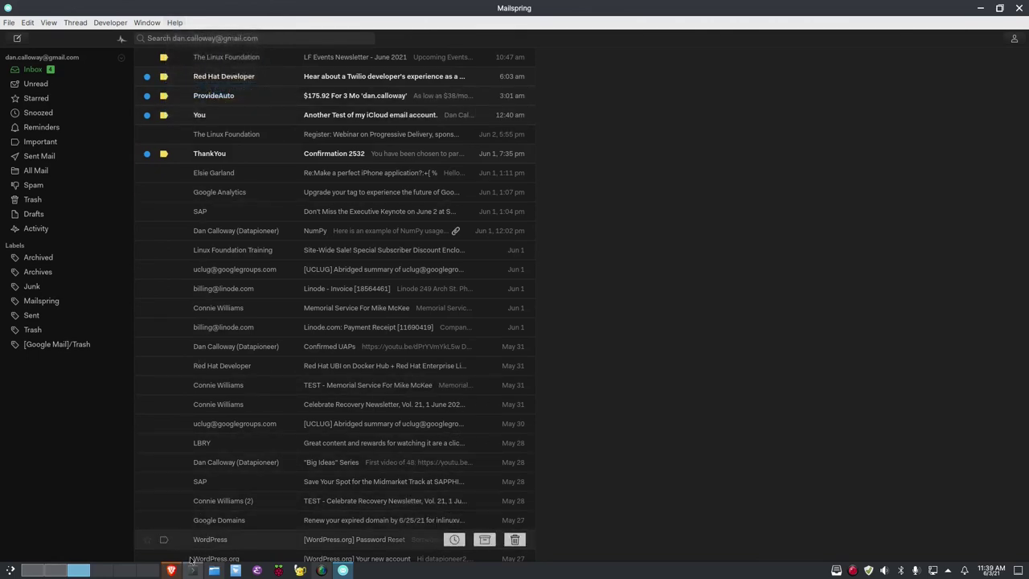
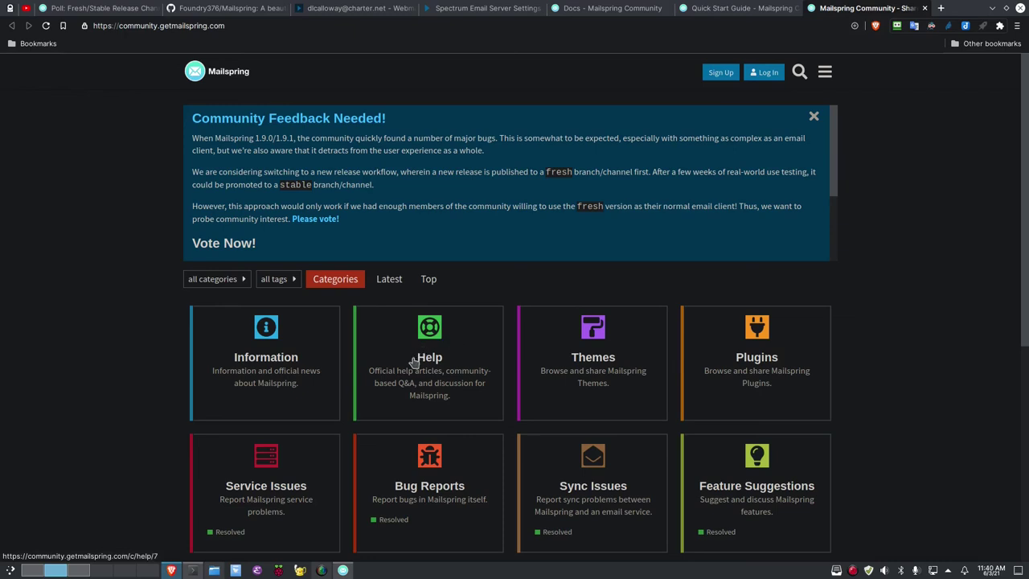
Bring the Mailspring inbox to the front and view the licence from the Help menu
click(342, 571)
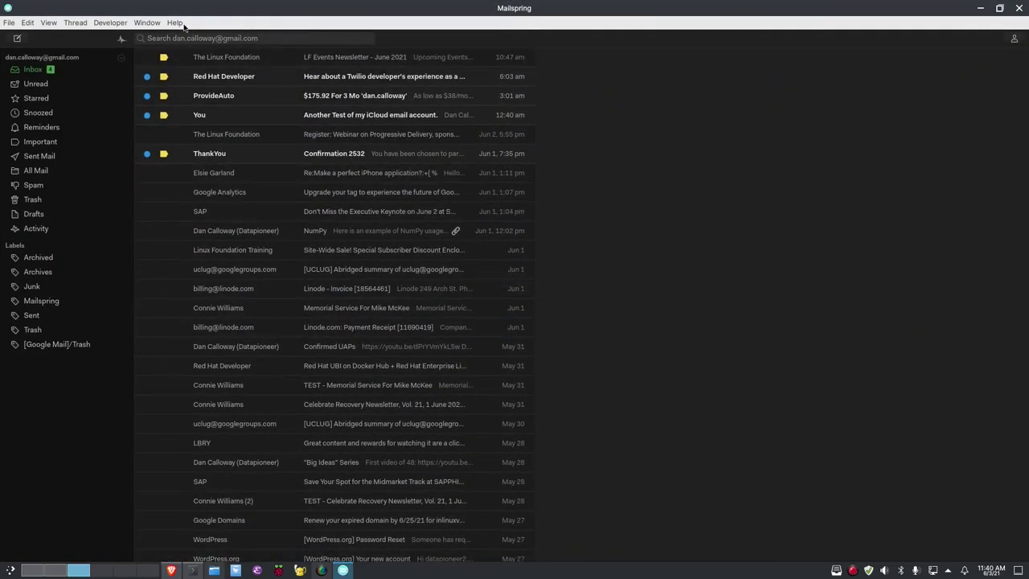
click(174, 24)
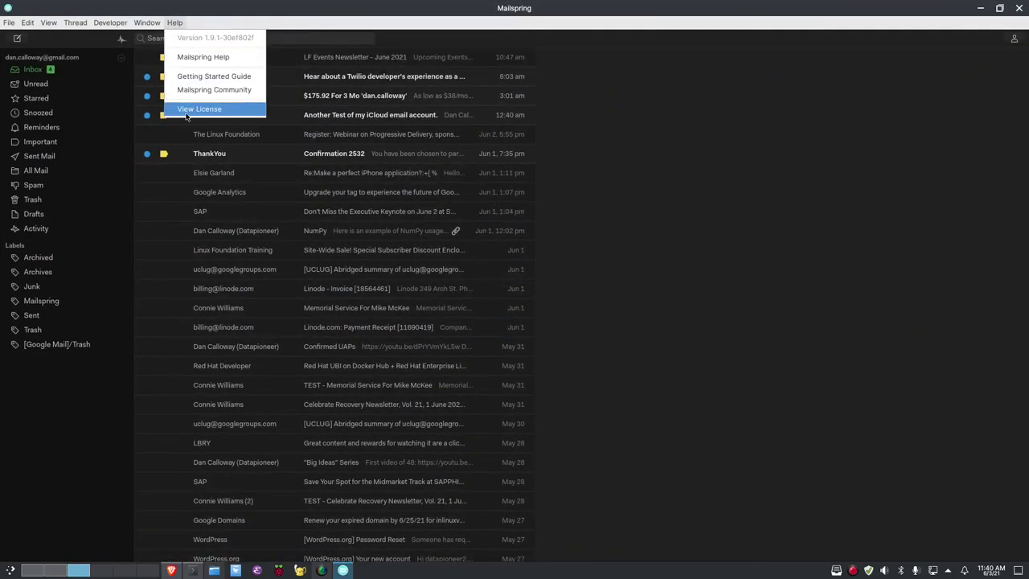
click(186, 116)
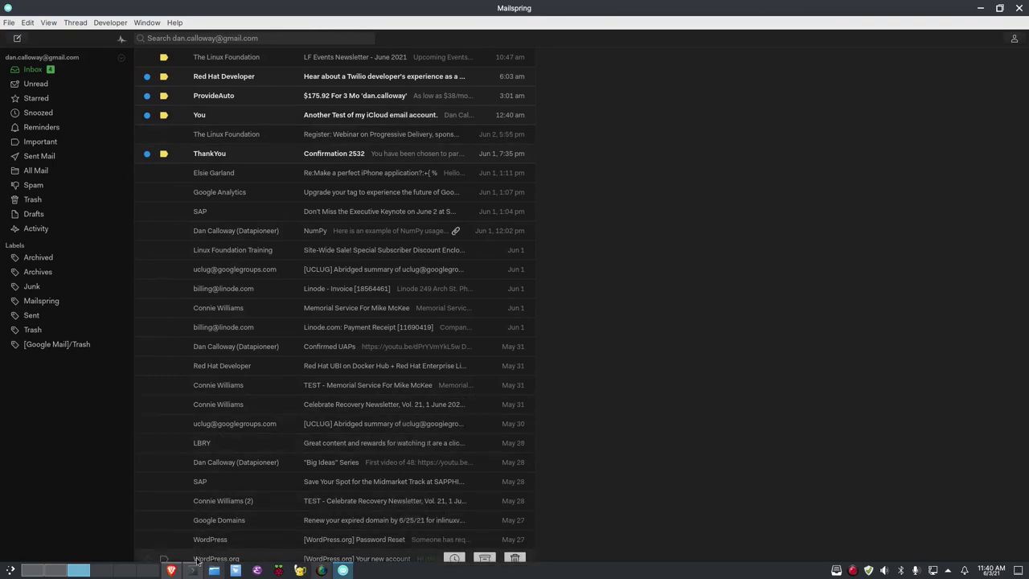
Check the Mailspring Community page in Brave, then return to the Mailspring inbox
mouse_move(179, 571)
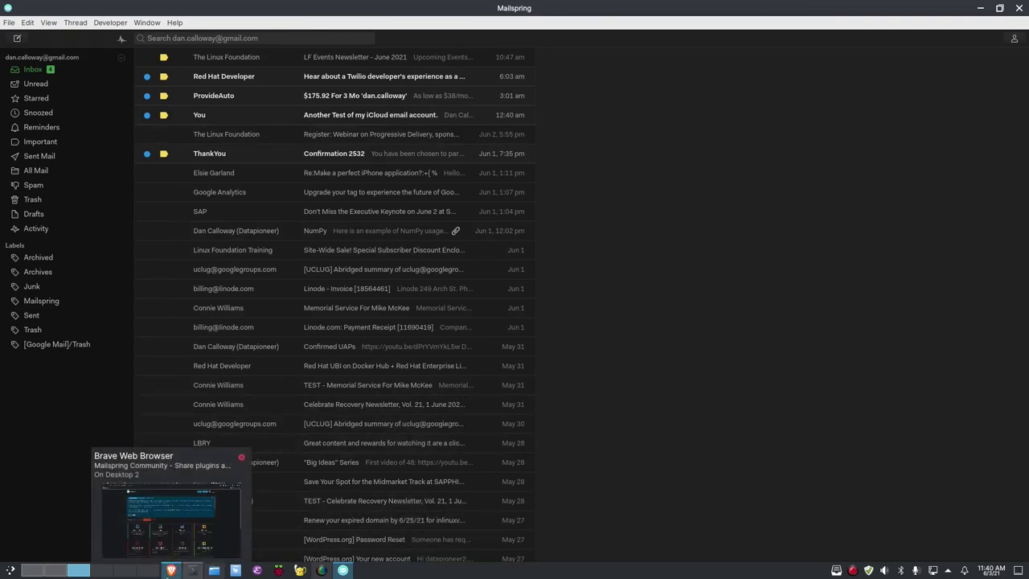
click(165, 570)
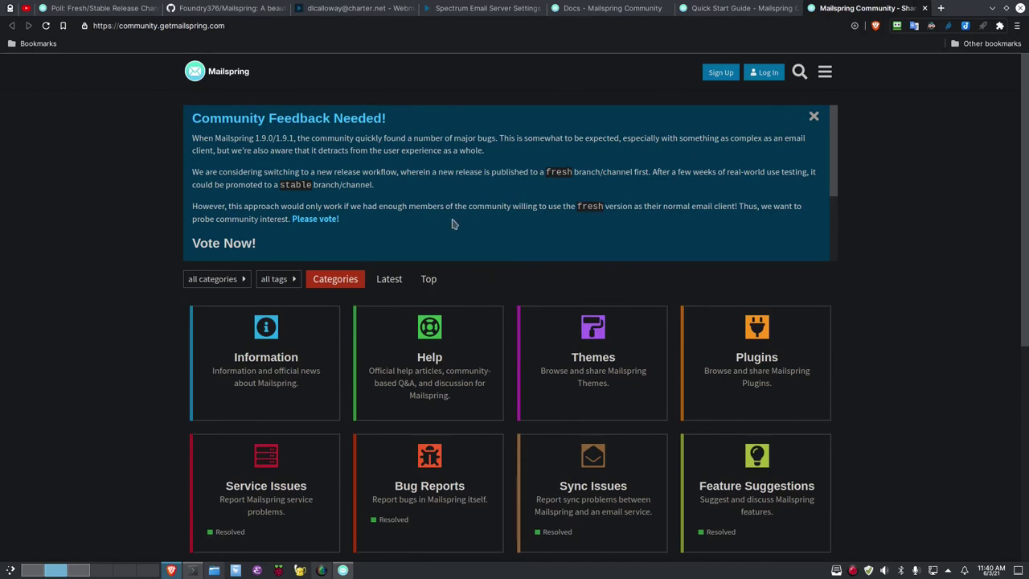
click(342, 570)
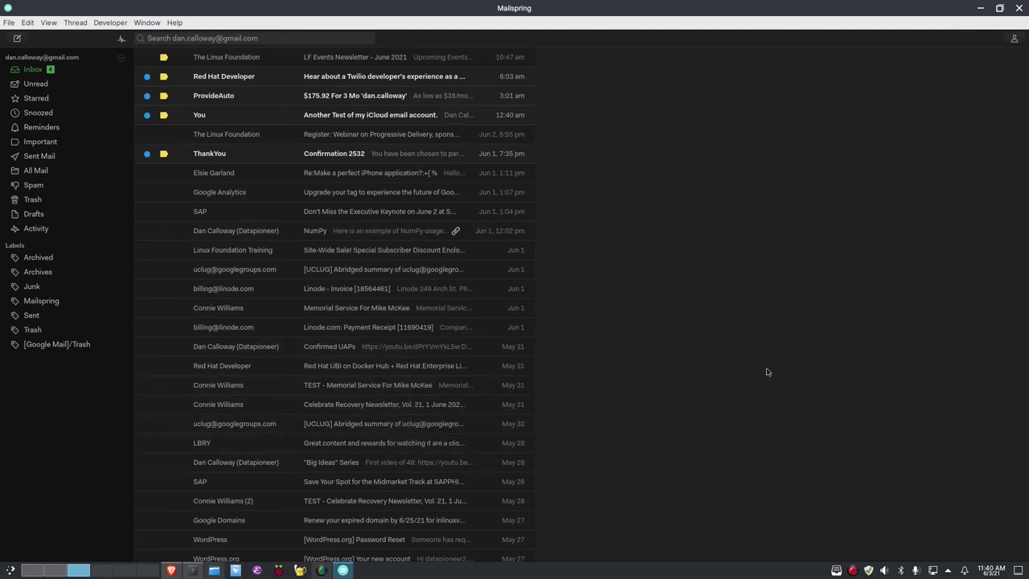
Close Mailspring to the tray, reopen it via Open Inbox, read the Red Hat Developer email, close again
click(1018, 8)
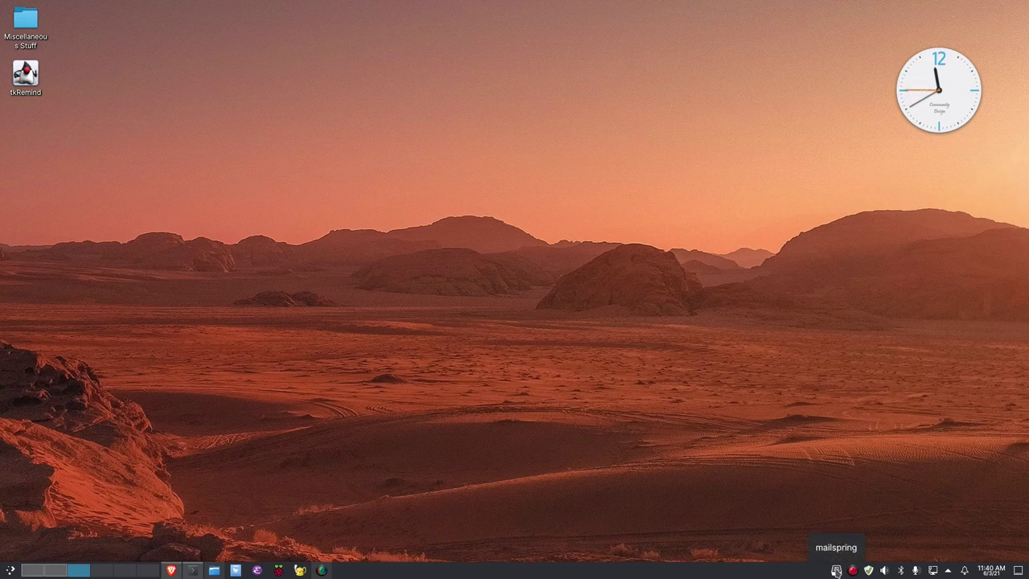
right_click(836, 570)
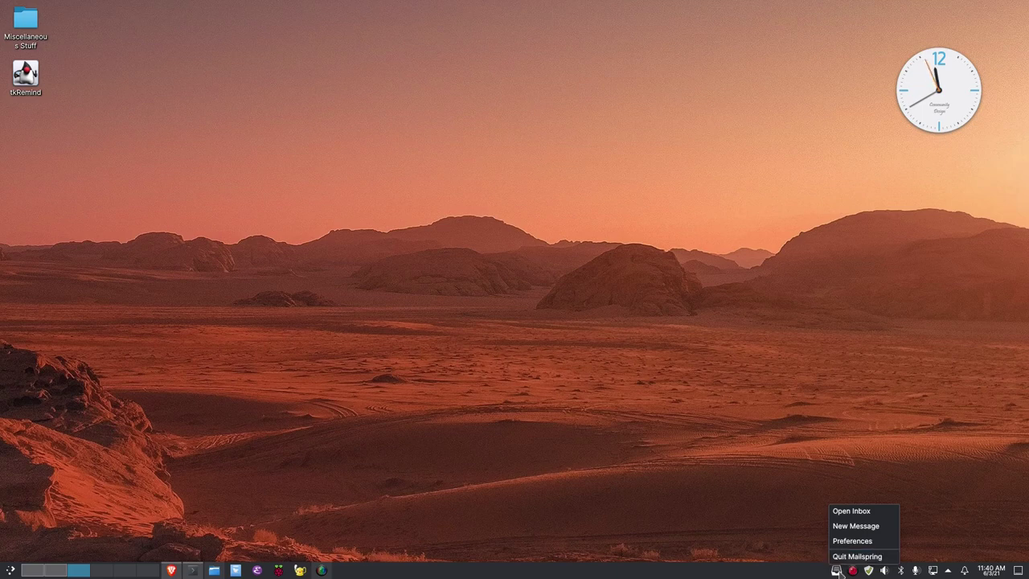
click(863, 514)
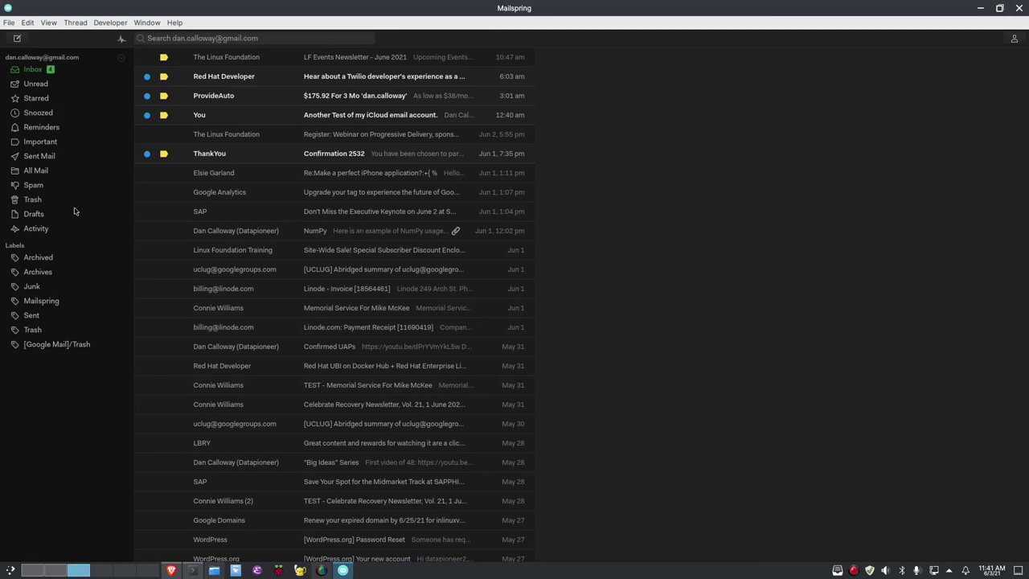
click(232, 78)
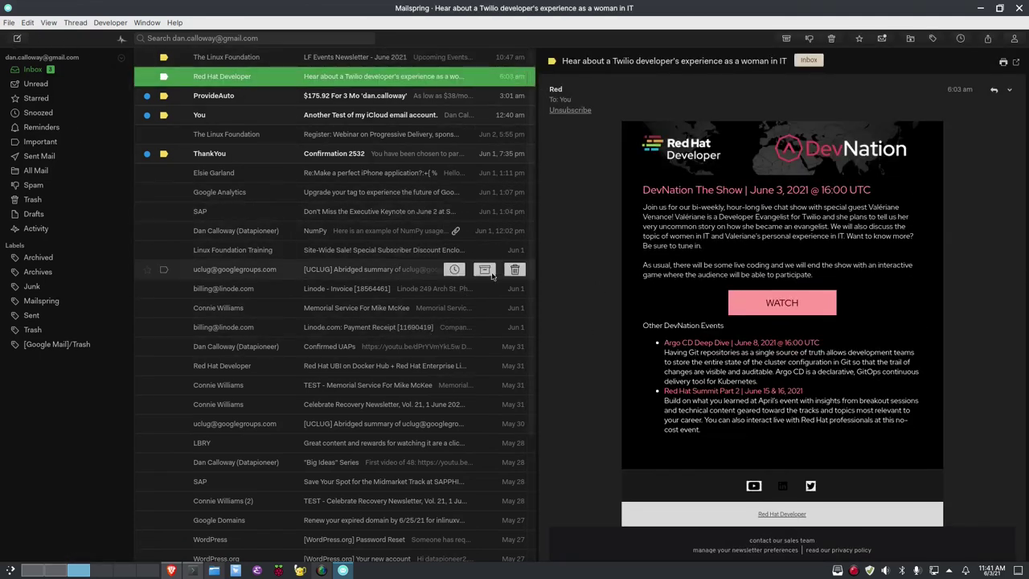
click(1018, 6)
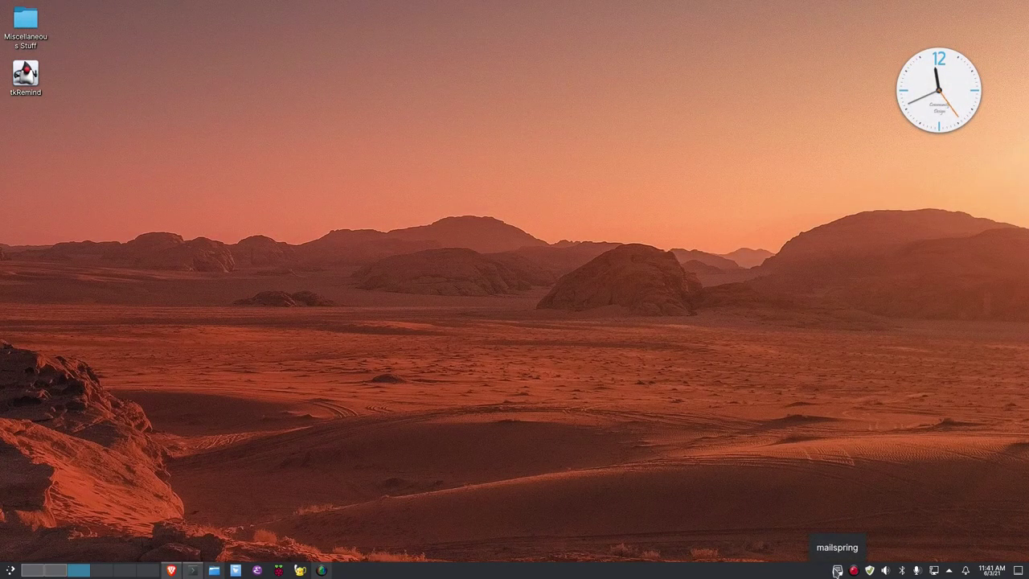
right_click(837, 570)
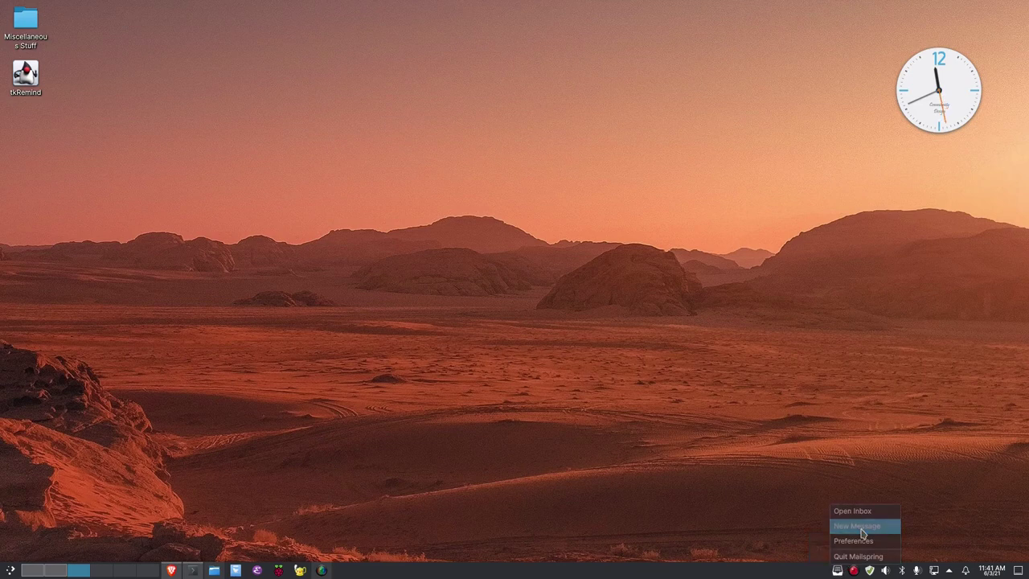
click(858, 527)
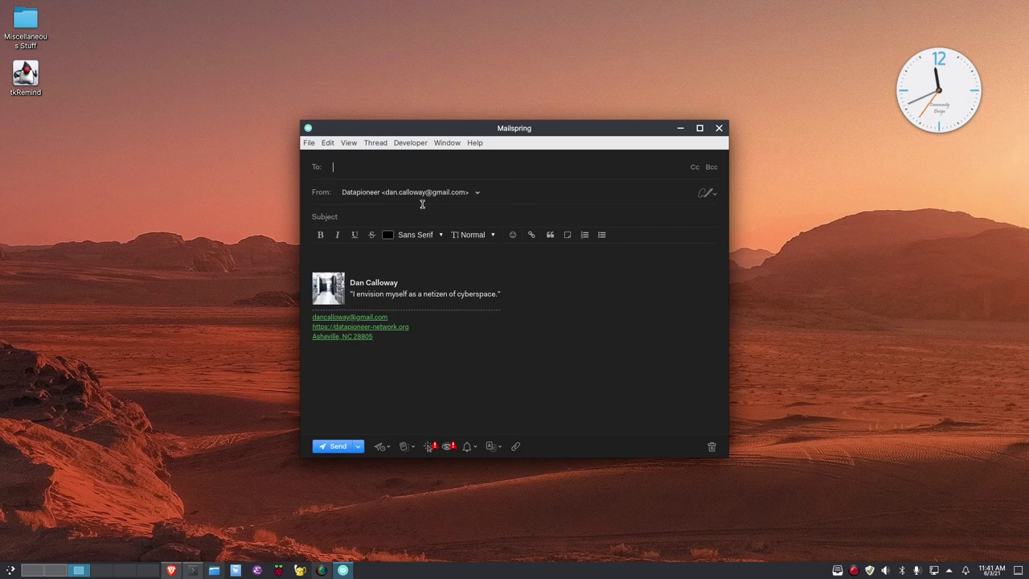
click(477, 193)
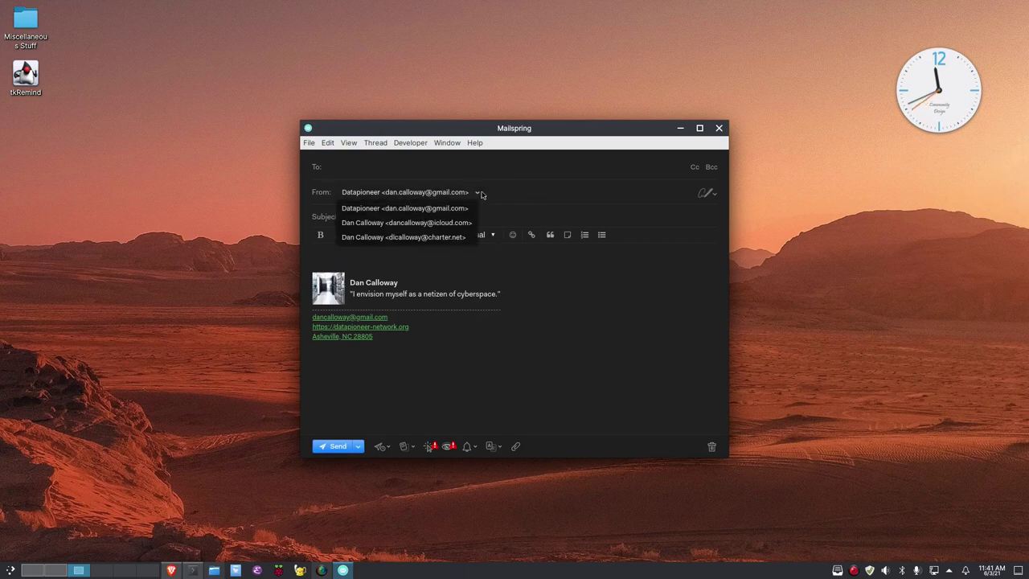
click(451, 237)
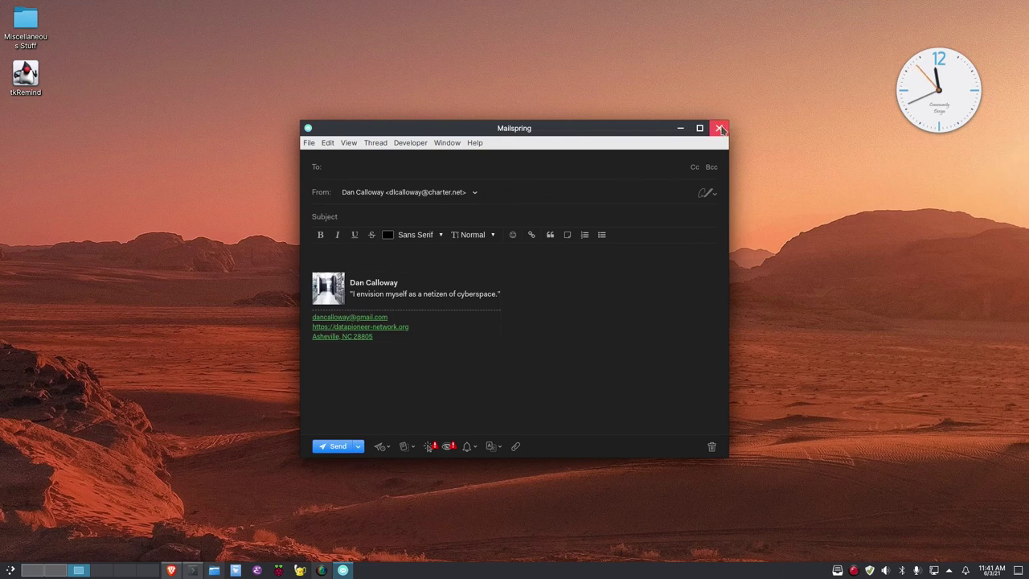
click(722, 127)
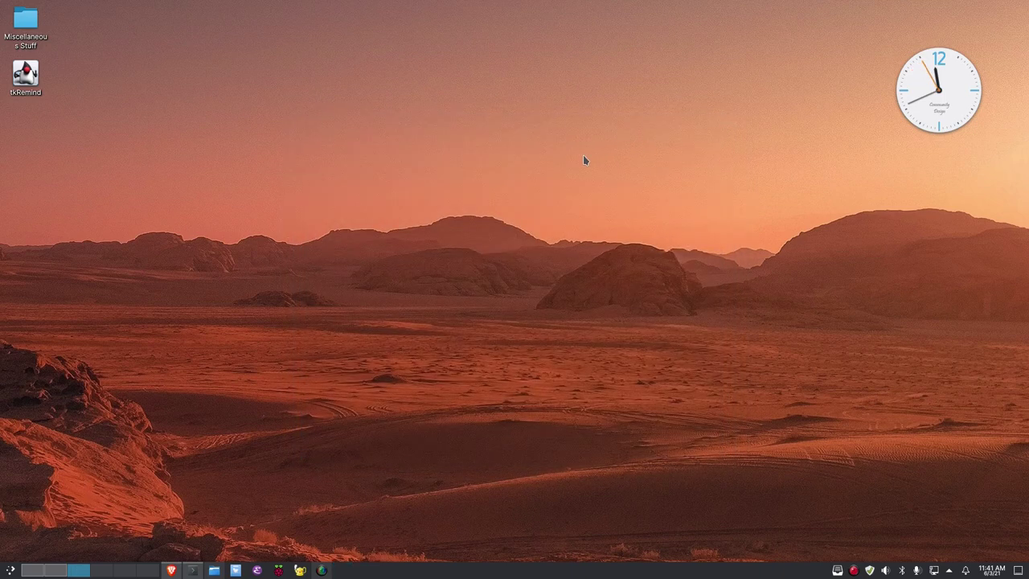